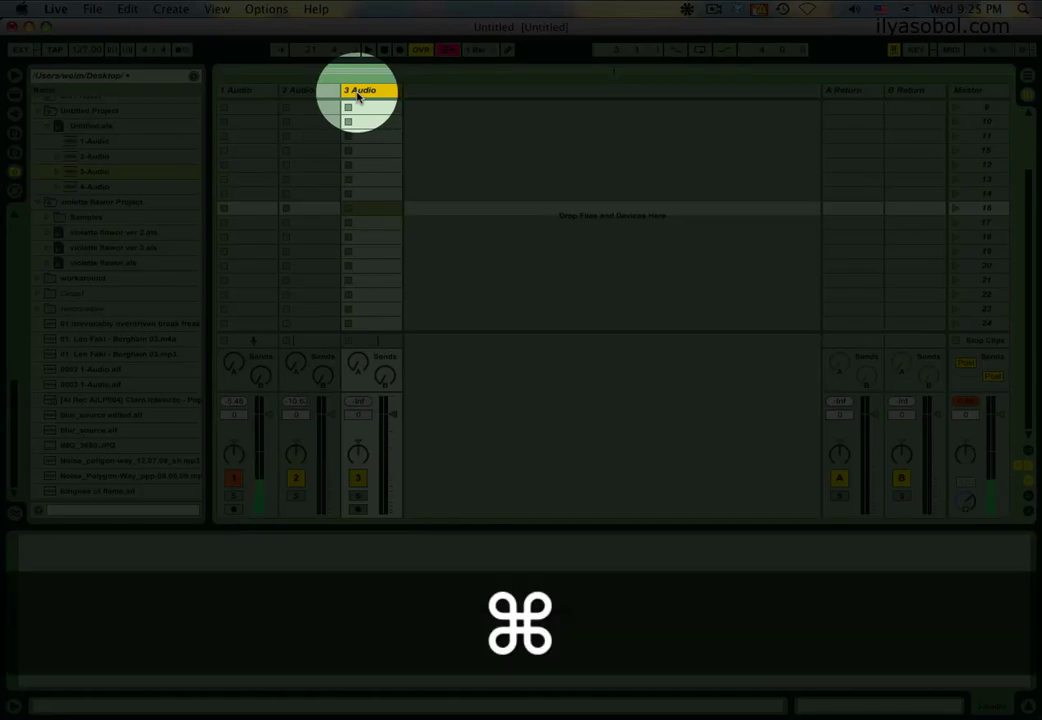
Insert five new audio tracks after the 3 Audio track
{"action": "key", "text": "super+e"}
{"action": "key", "text": "super+e"}
{"action": "key", "text": "super+e"}
{"action": "key", "text": "super+e"}
{"action": "key", "text": "super+e"}
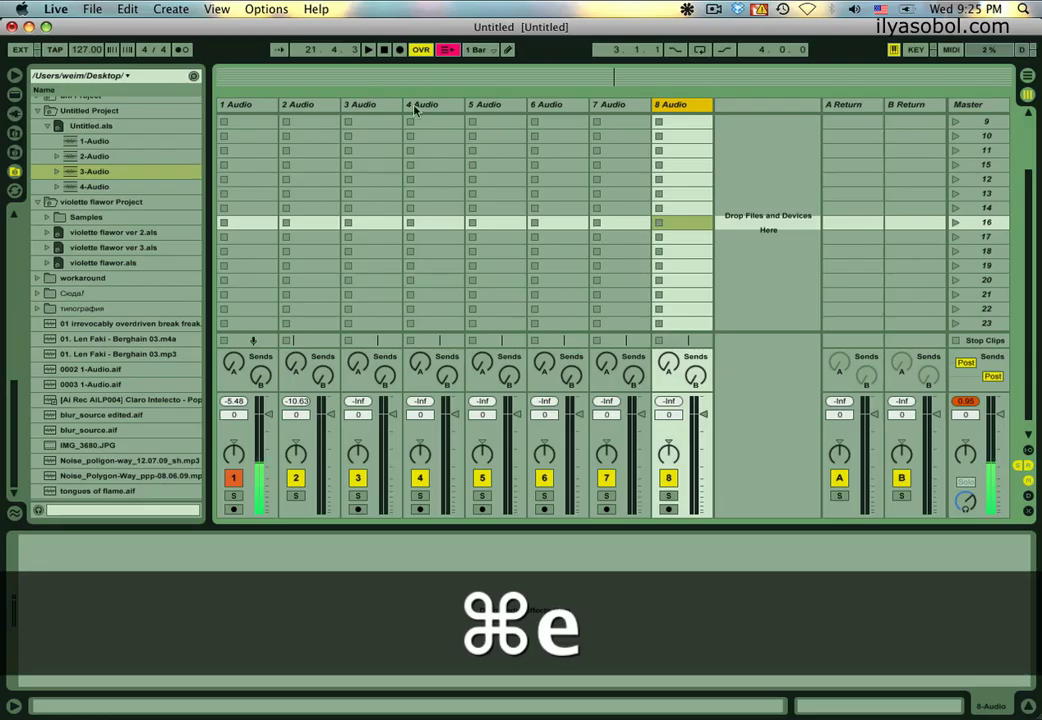
Delete the audio tracks 4 through 8
{"action": "left_click", "coordinate": [416, 106]}
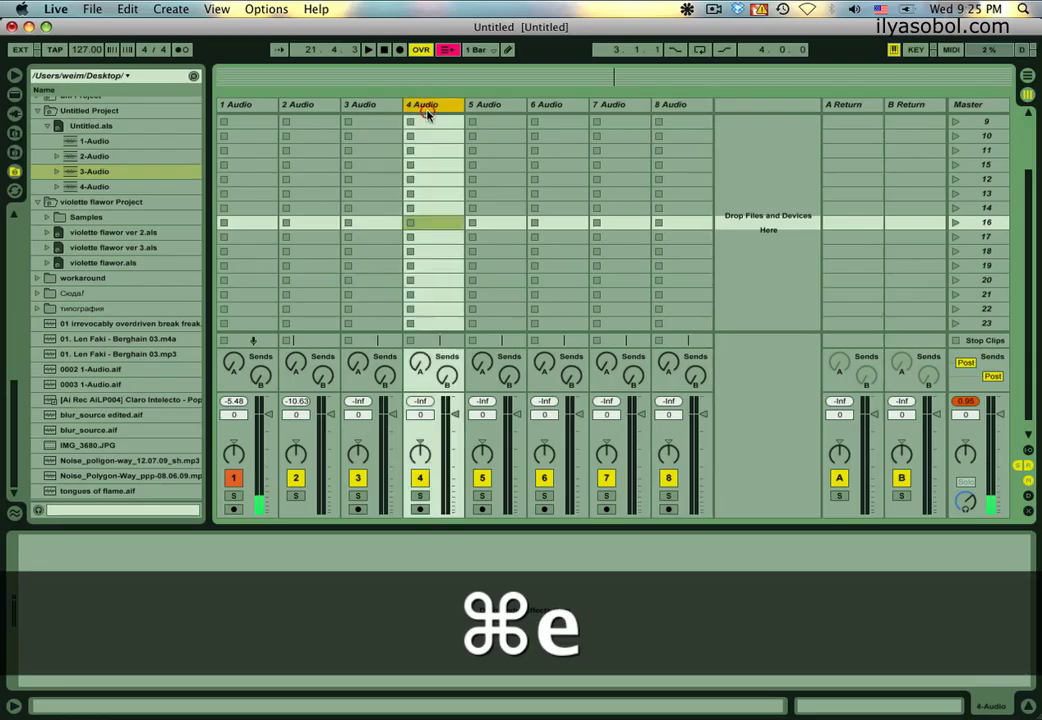
{"action": "left_click", "coordinate": [674, 105], "text": "shift"}
{"action": "key", "text": "Delete"}
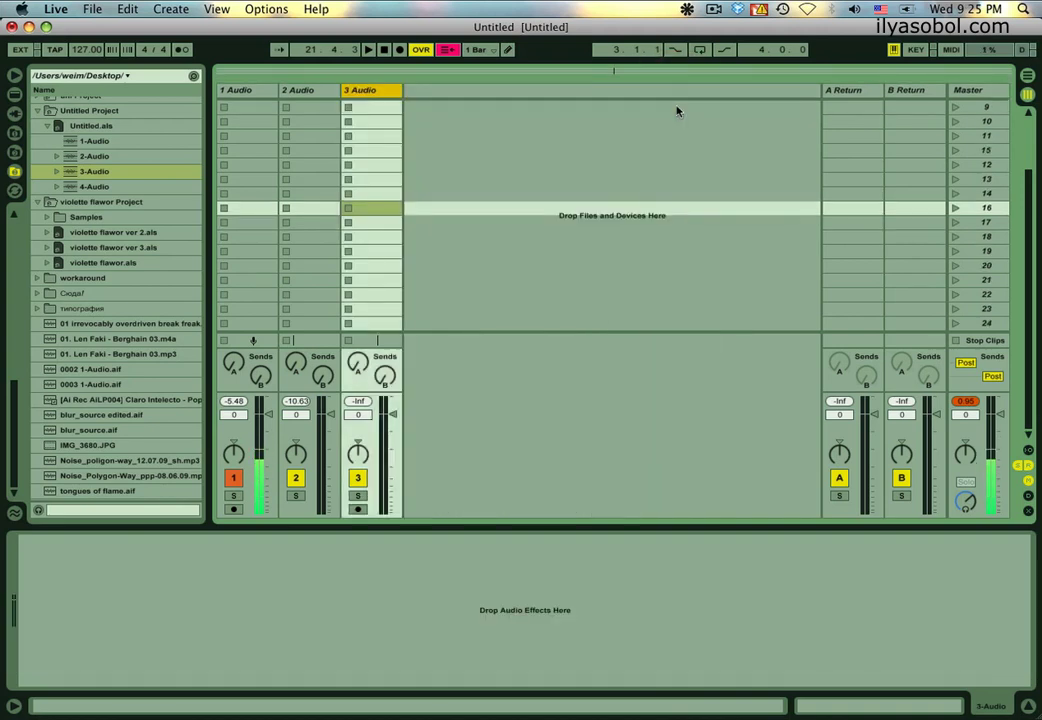
Insert six new MIDI tracks after the 3 Audio track
{"action": "key", "text": "super+shift"}
{"action": "key", "text": "super+shift+e"}
{"action": "key", "text": "super+shift+e"}
{"action": "key", "text": "super+shift+e"}
{"action": "key", "text": "super+shift+e"}
{"action": "key", "text": "super+shift+e"}
{"action": "key", "text": "super+shift+e"}
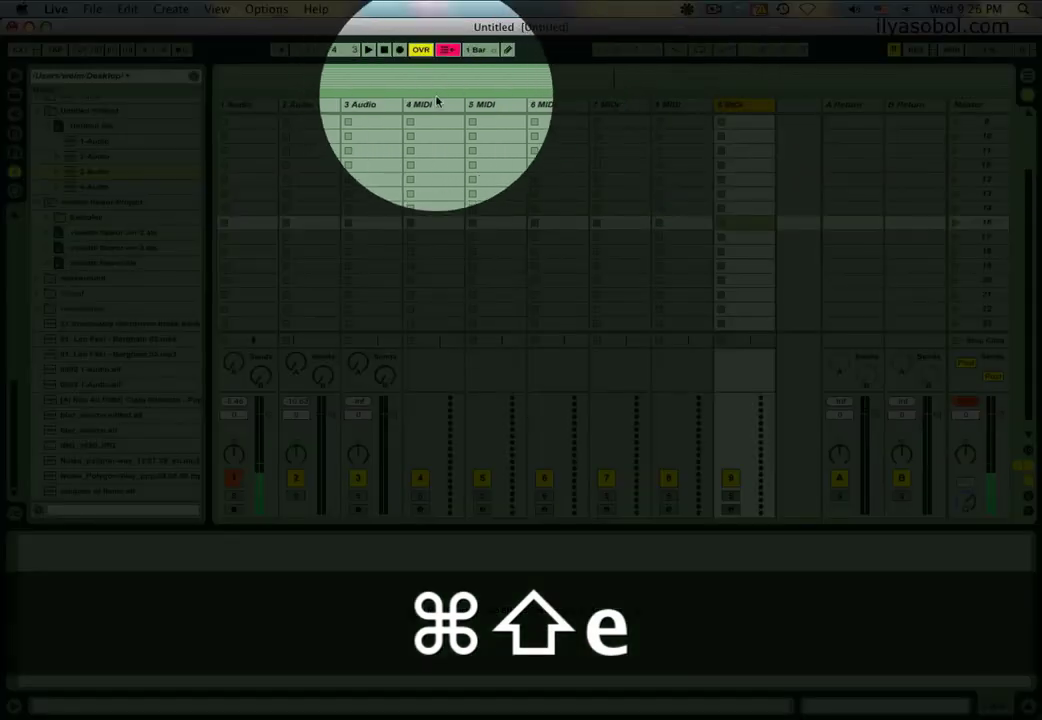
Delete the MIDI tracks 5 through 9, keeping the 4 MIDI track
{"action": "left_click", "coordinate": [438, 103]}
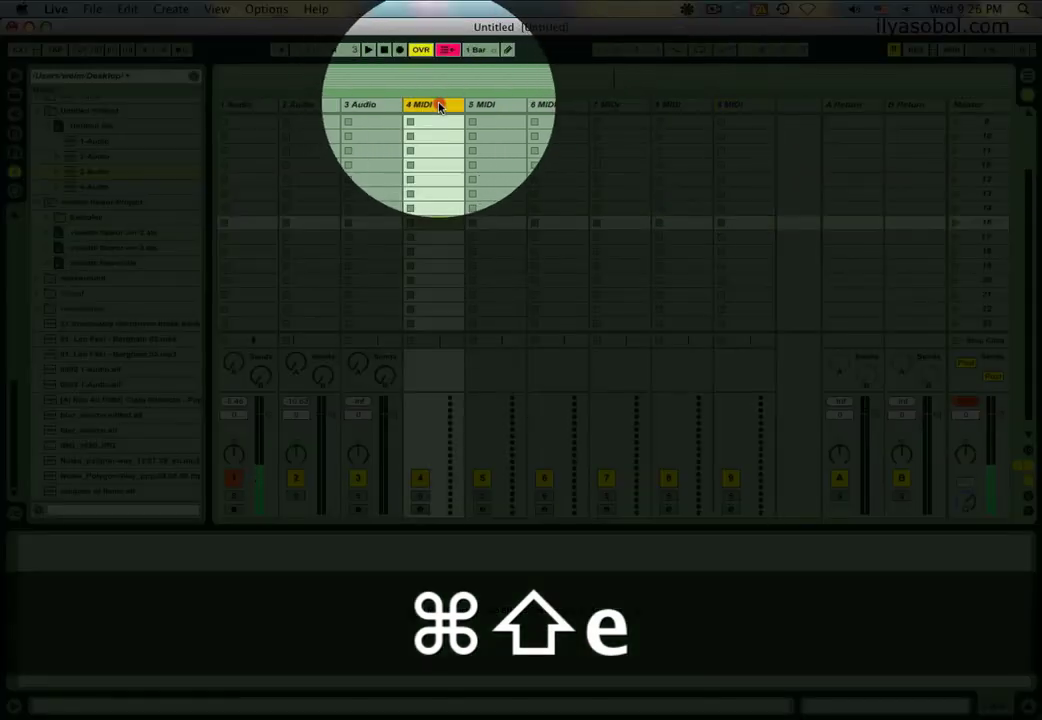
{"action": "key", "text": "super"}
{"action": "left_click", "coordinate": [500, 104]}
{"action": "left_click", "coordinate": [735, 104], "text": "shift"}
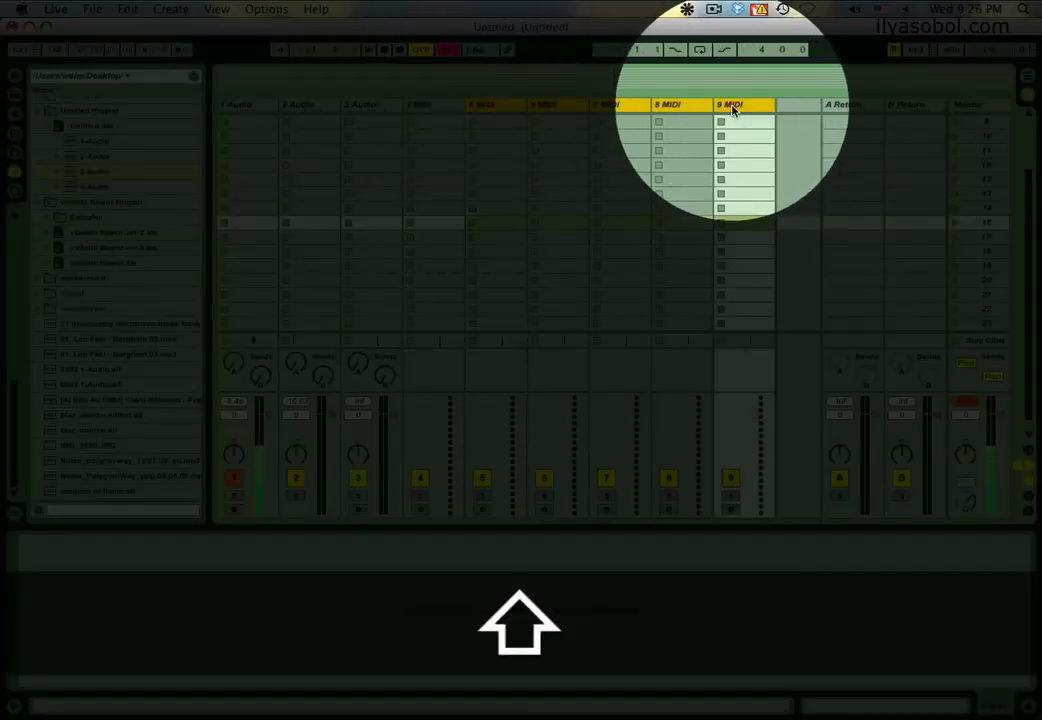
{"action": "key", "text": "Delete"}
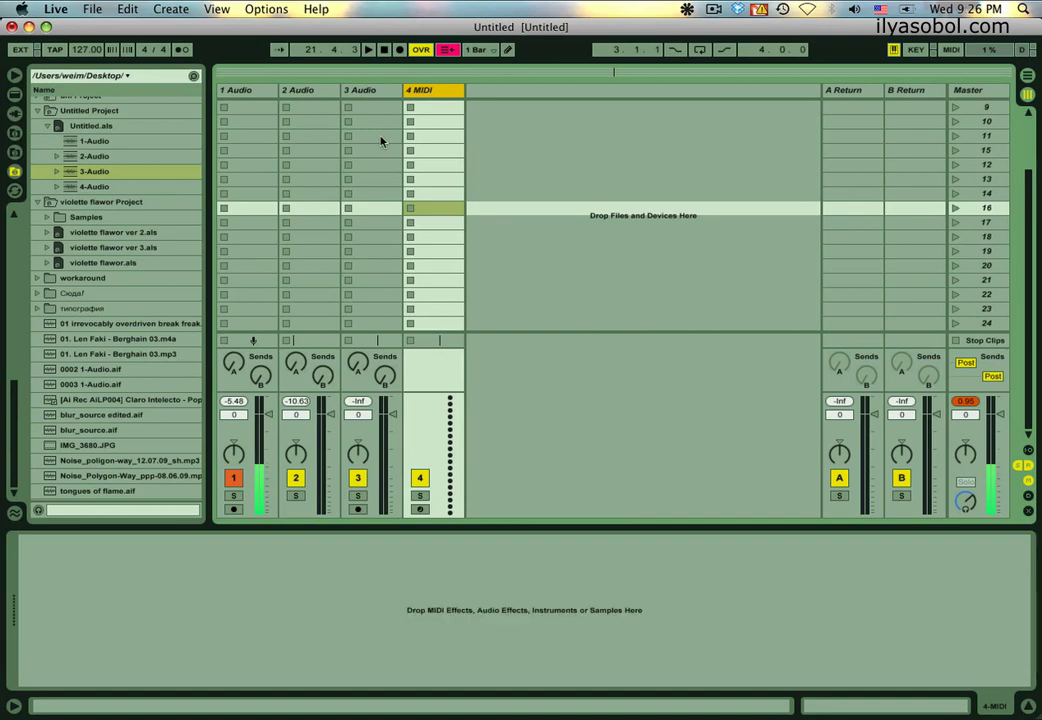
{"action": "left_click", "coordinate": [388, 137]}
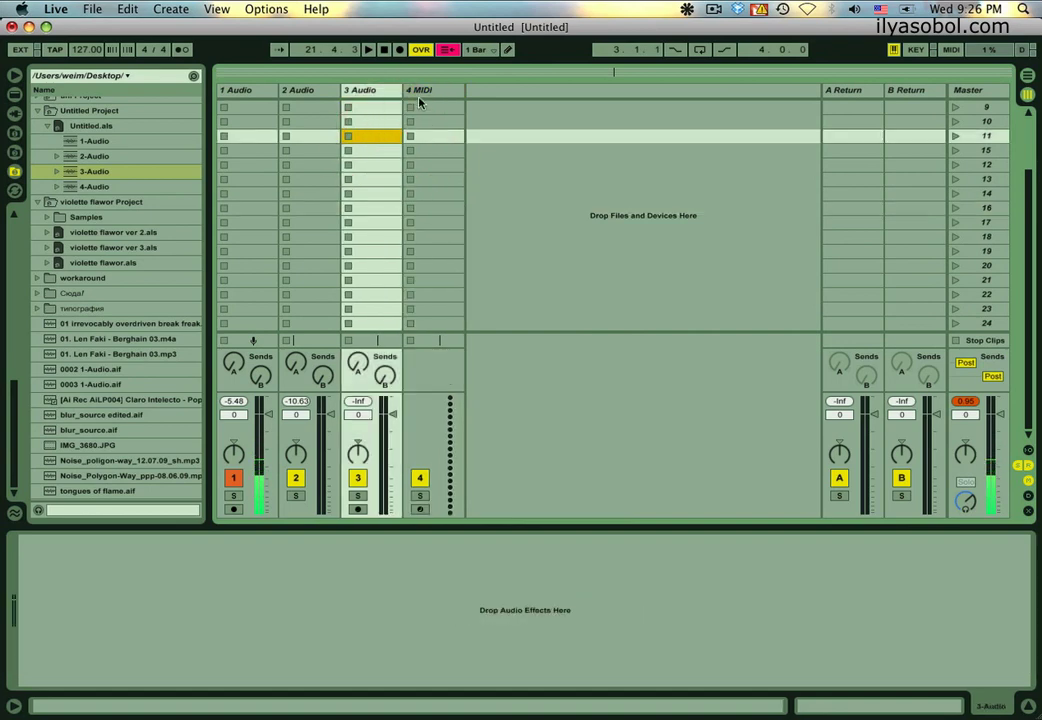
{"action": "left_click", "coordinate": [422, 91]}
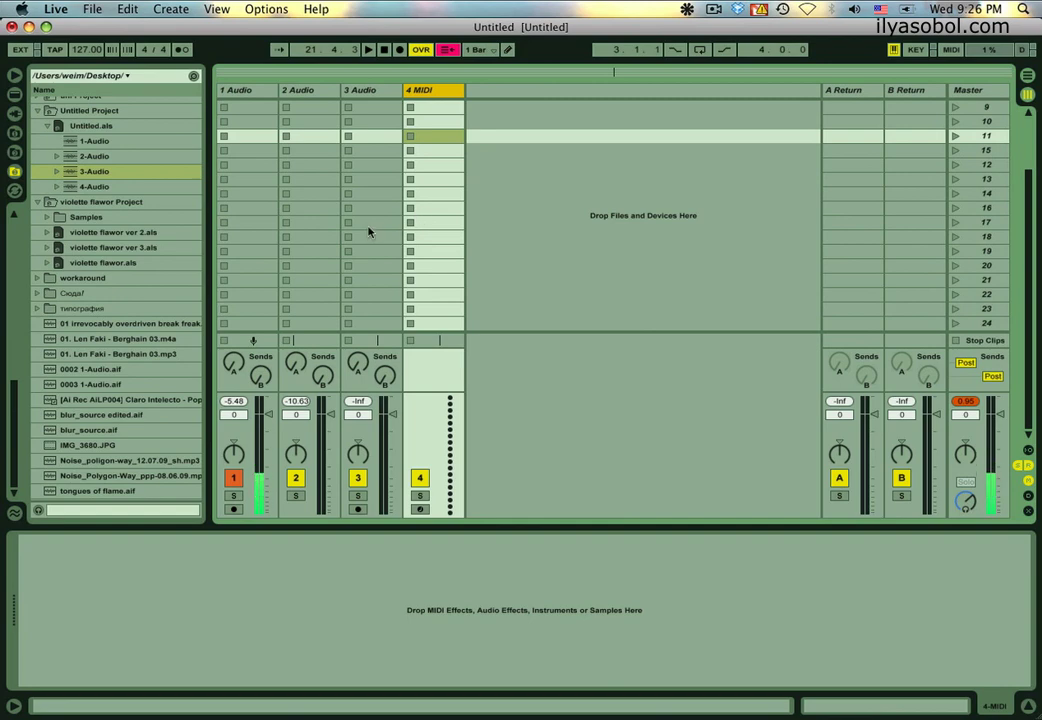
{"action": "scroll", "coordinate": [140, 233], "scroll_direction": "up", "scroll_amount": 10}
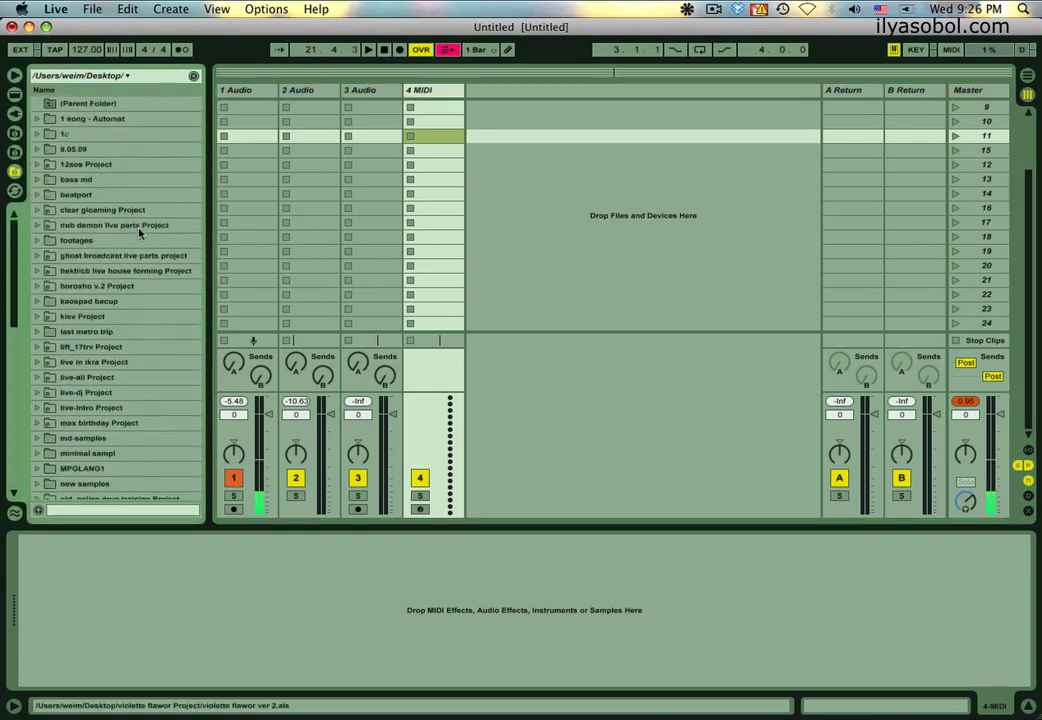
{"action": "left_click", "coordinate": [430, 180]}
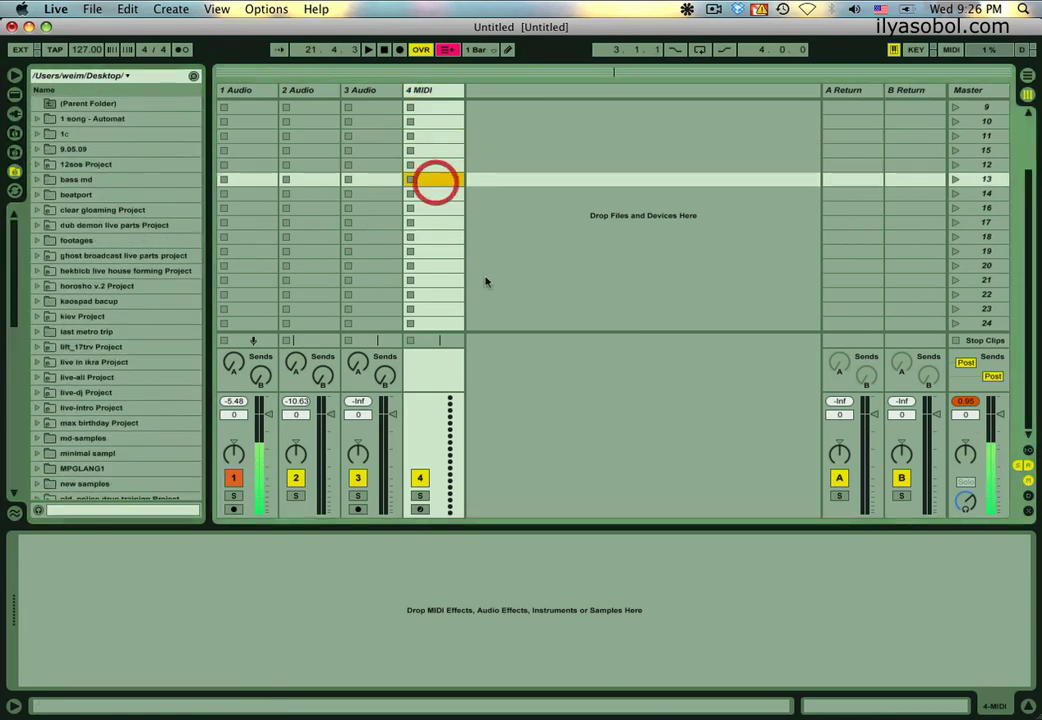
Show the tracks' input/output routing section and create an empty MIDI clip in the 4 MIDI track, placed in scene 9
{"action": "left_click", "coordinate": [1027, 449]}
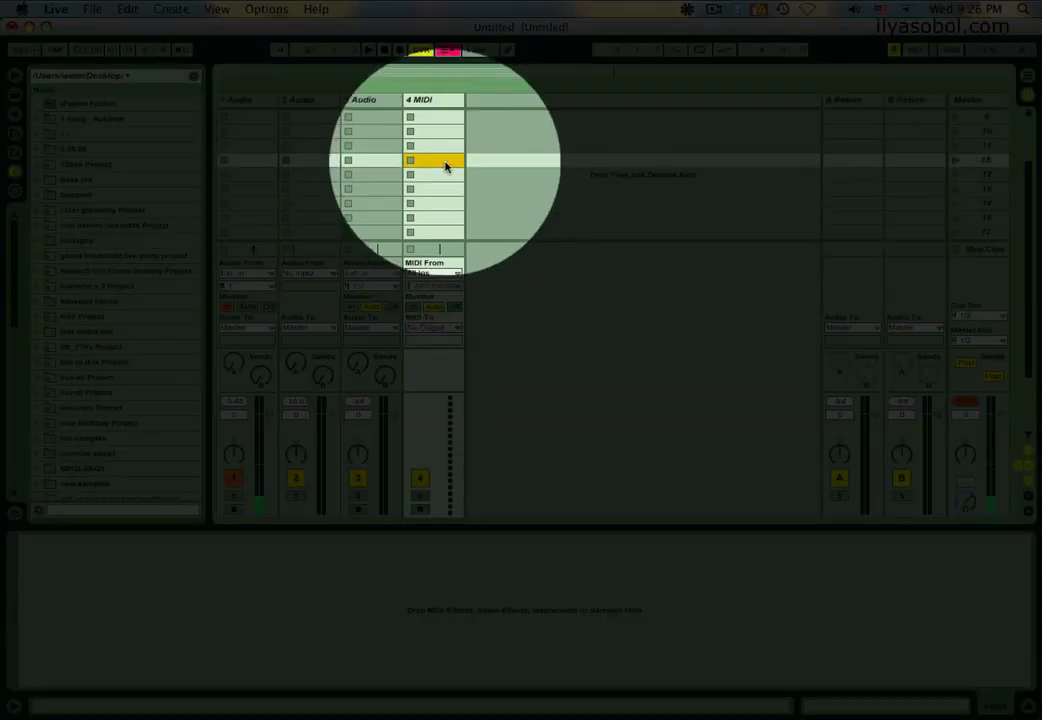
{"action": "double_click", "coordinate": [429, 131]}
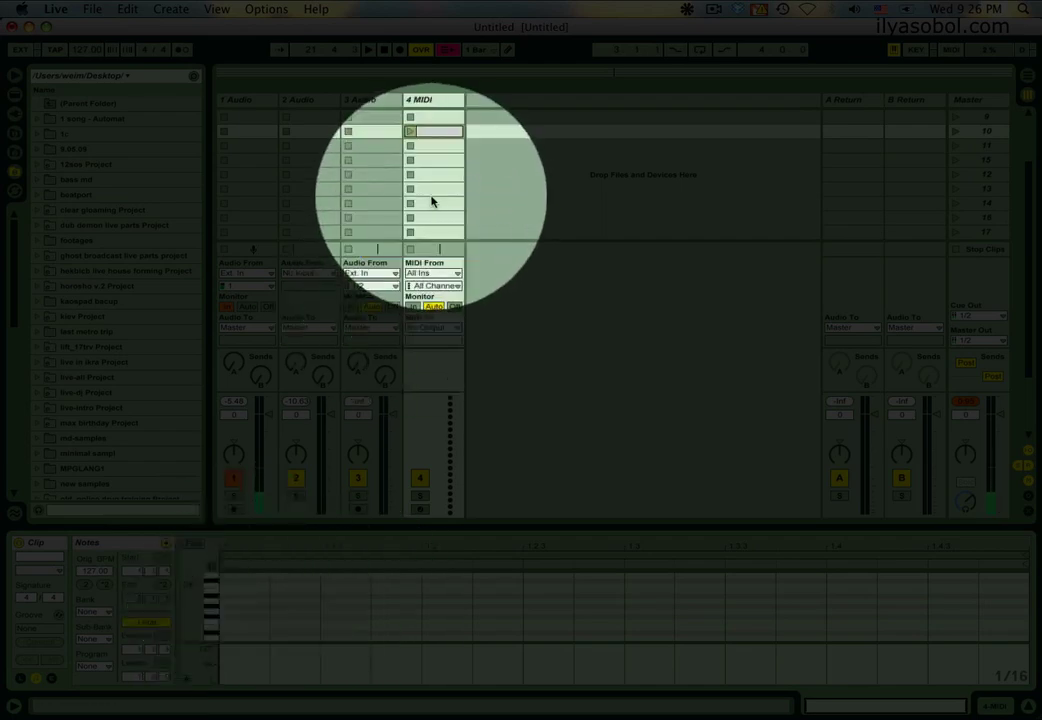
{"action": "left_click_drag", "start_coordinate": [435, 133], "coordinate": [435, 119]}
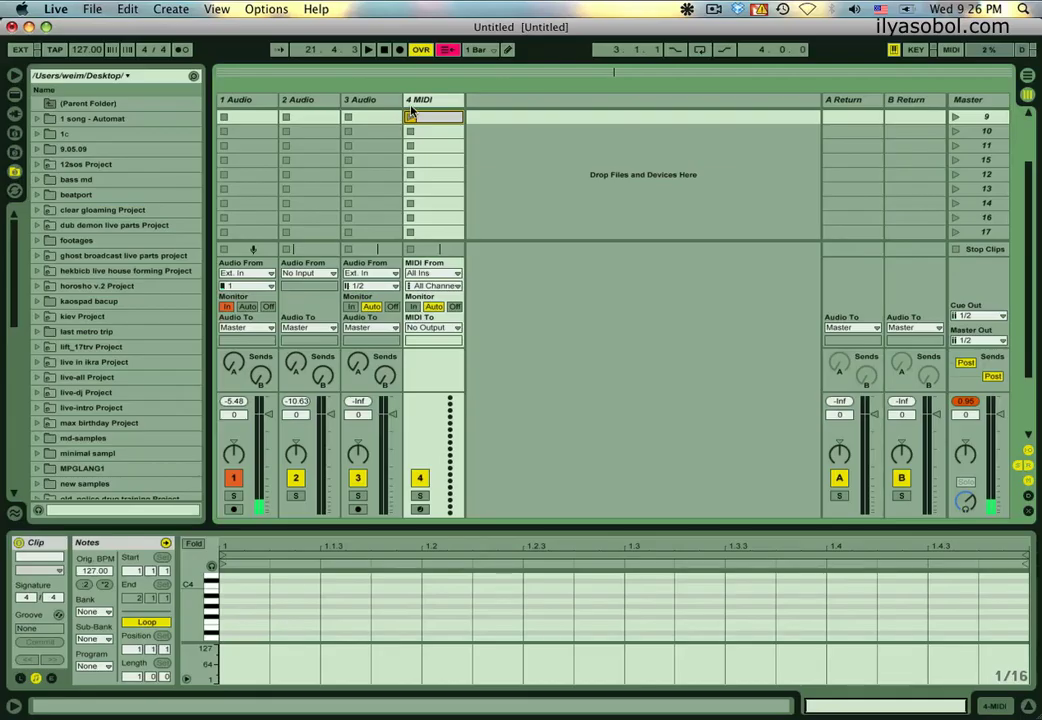
Load the LinPlug CM-505 VST drum plug-in onto the 4 MIDI track
{"action": "left_click", "coordinate": [420, 99]}
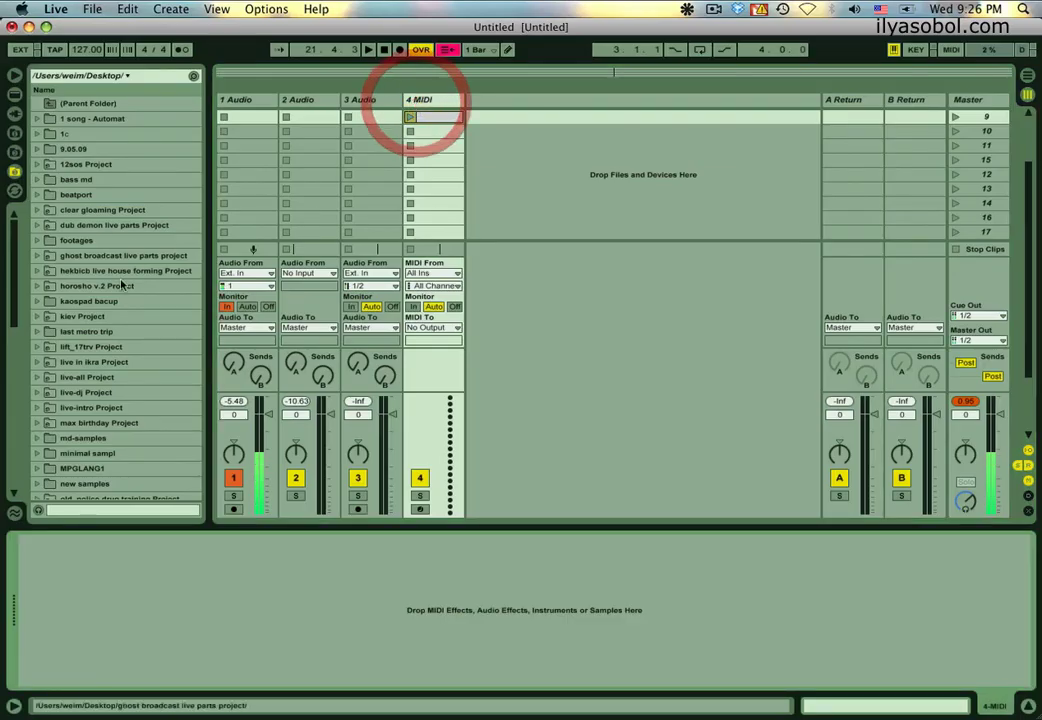
{"action": "left_click", "coordinate": [15, 113]}
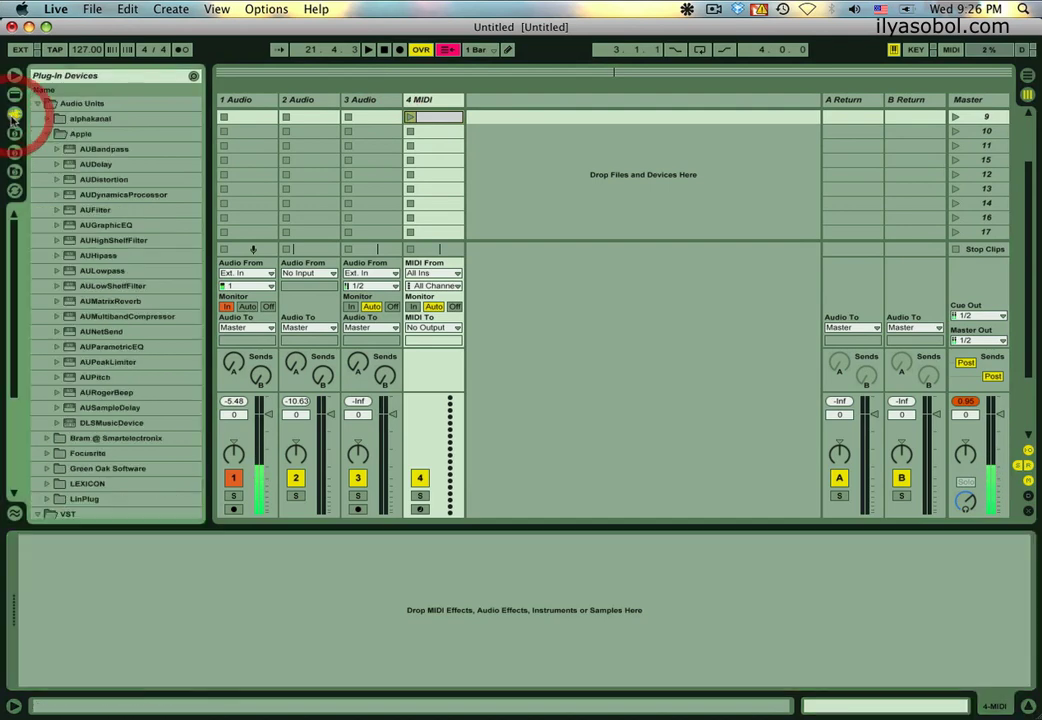
{"action": "scroll", "coordinate": [54, 278], "scroll_direction": "down", "scroll_amount": 5}
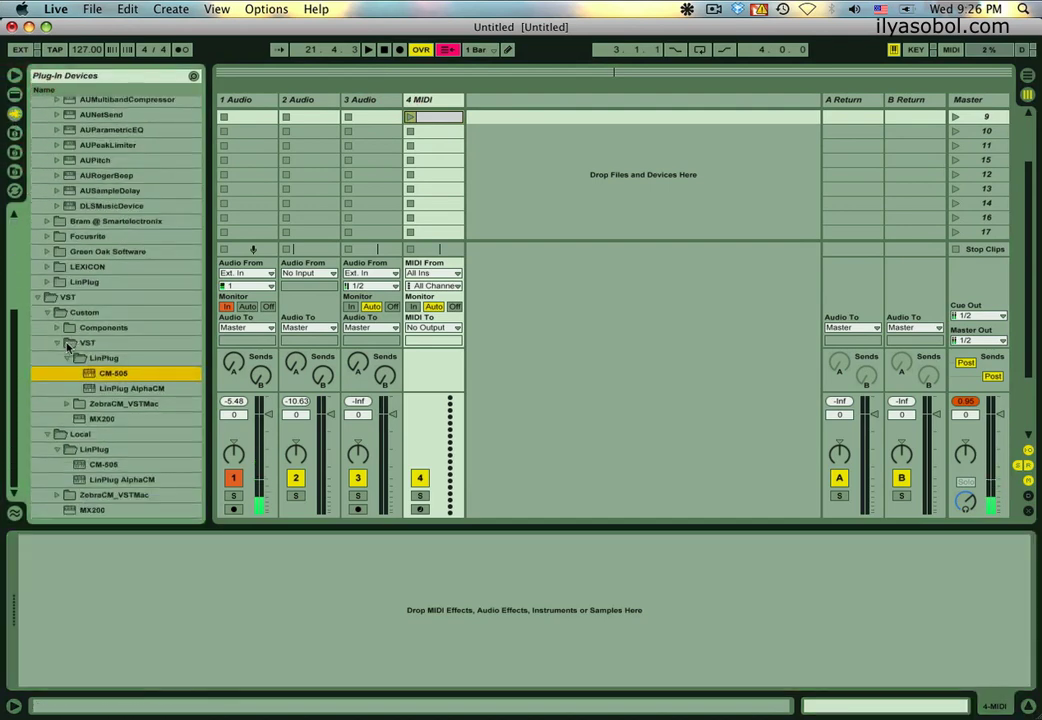
{"action": "double_click", "coordinate": [133, 374]}
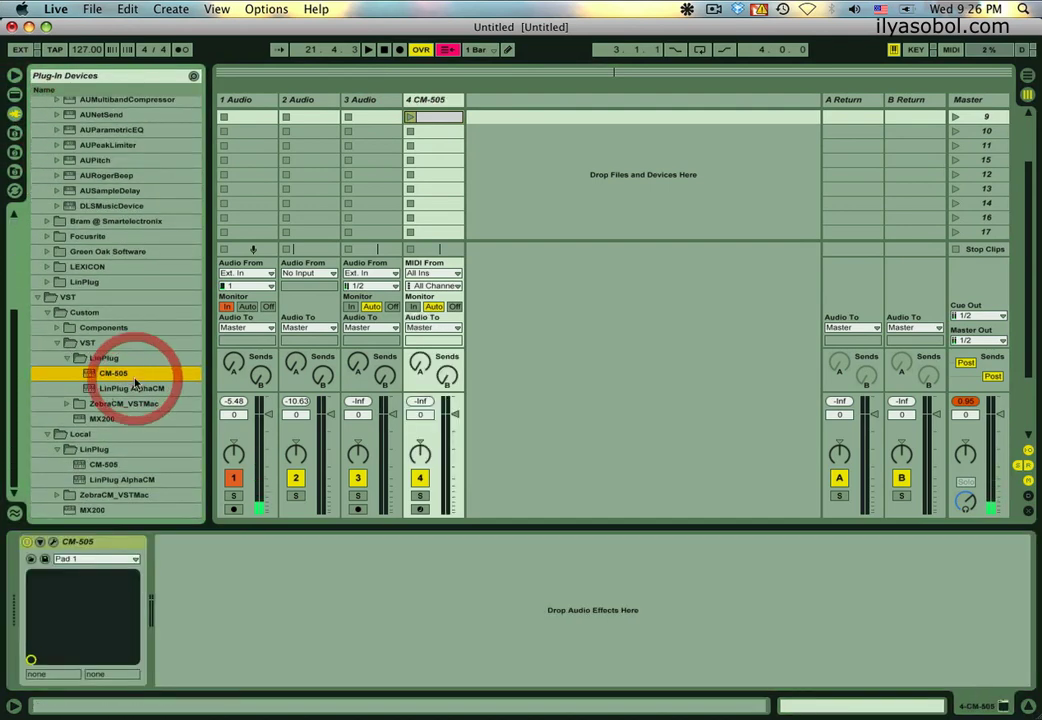
Examine the CM-505 plug-in's front panel and its pad trigger notes, and close its window
{"action": "left_click", "coordinate": [54, 543]}
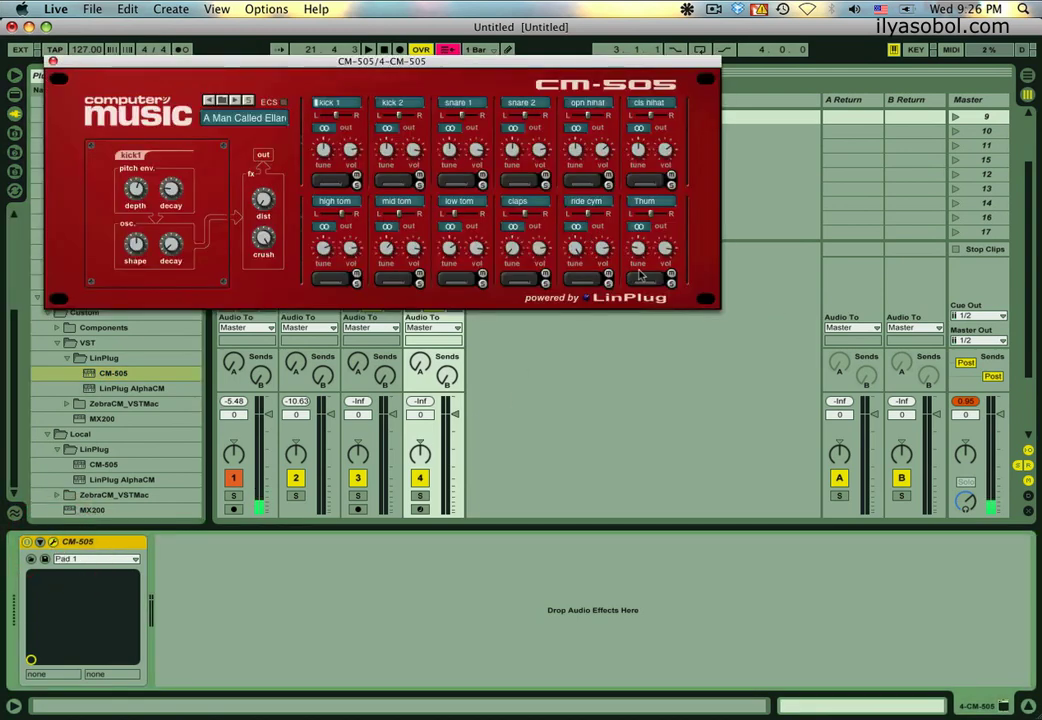
{"action": "left_click", "coordinate": [608, 300]}
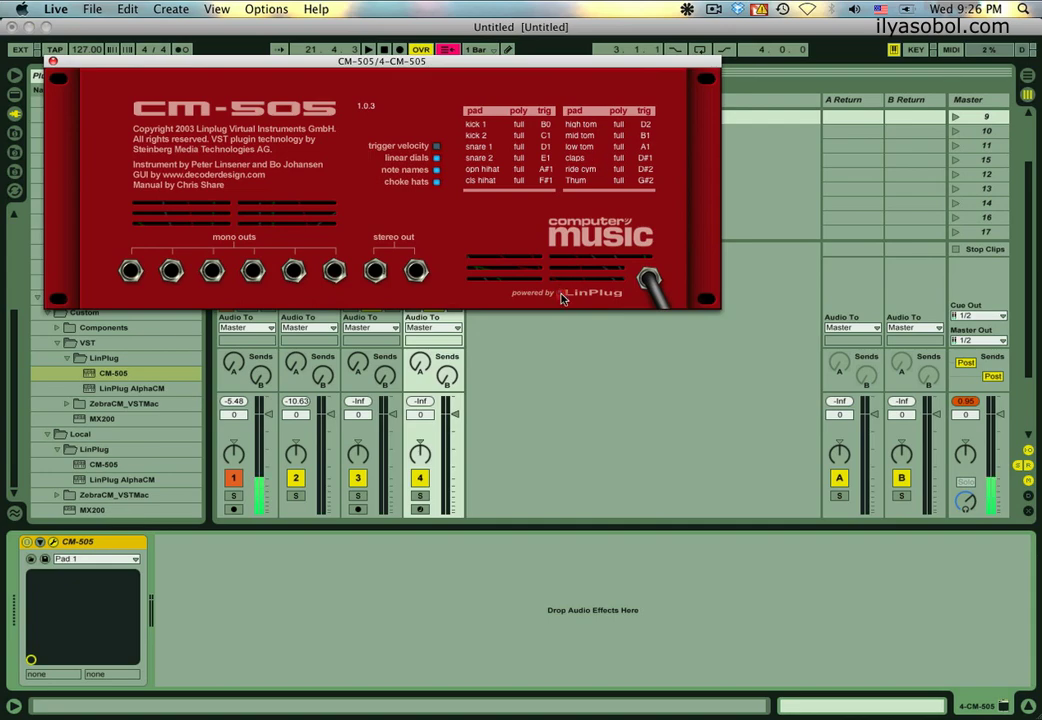
{"action": "left_click", "coordinate": [561, 297]}
{"action": "left_click_drag", "start_coordinate": [150, 63], "coordinate": [333, 126]}
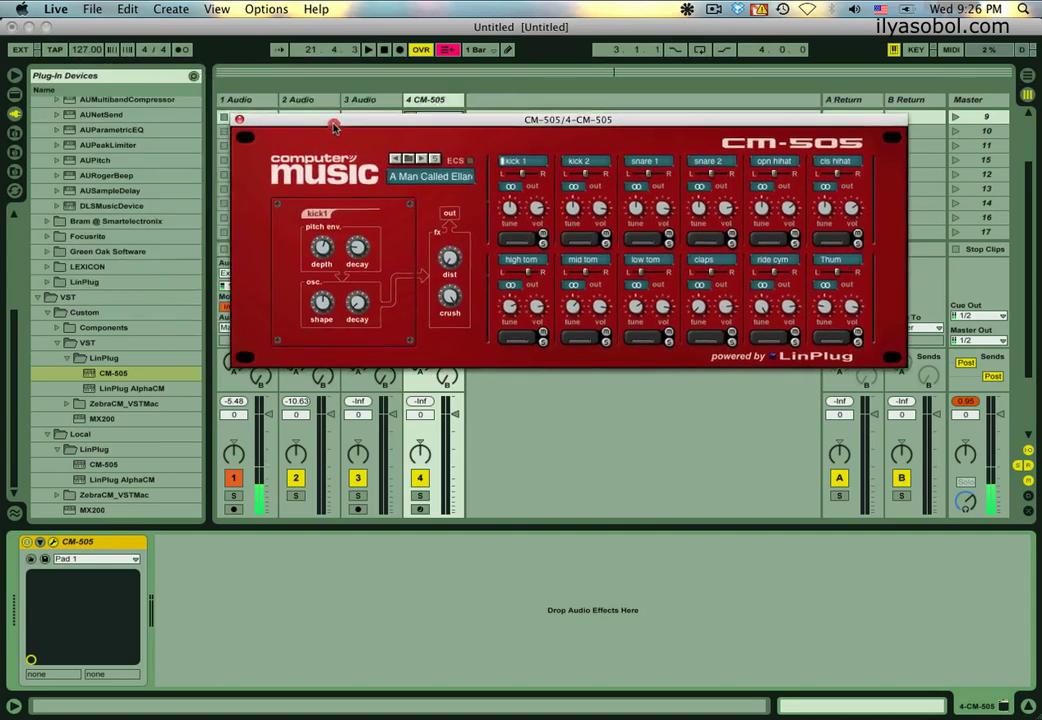
{"action": "left_click", "coordinate": [238, 123]}
Add a 1/16 B0 note on each of the four beats of the CM-505 track's clip and play it back briefly
{"action": "double_click", "coordinate": [460, 118]}
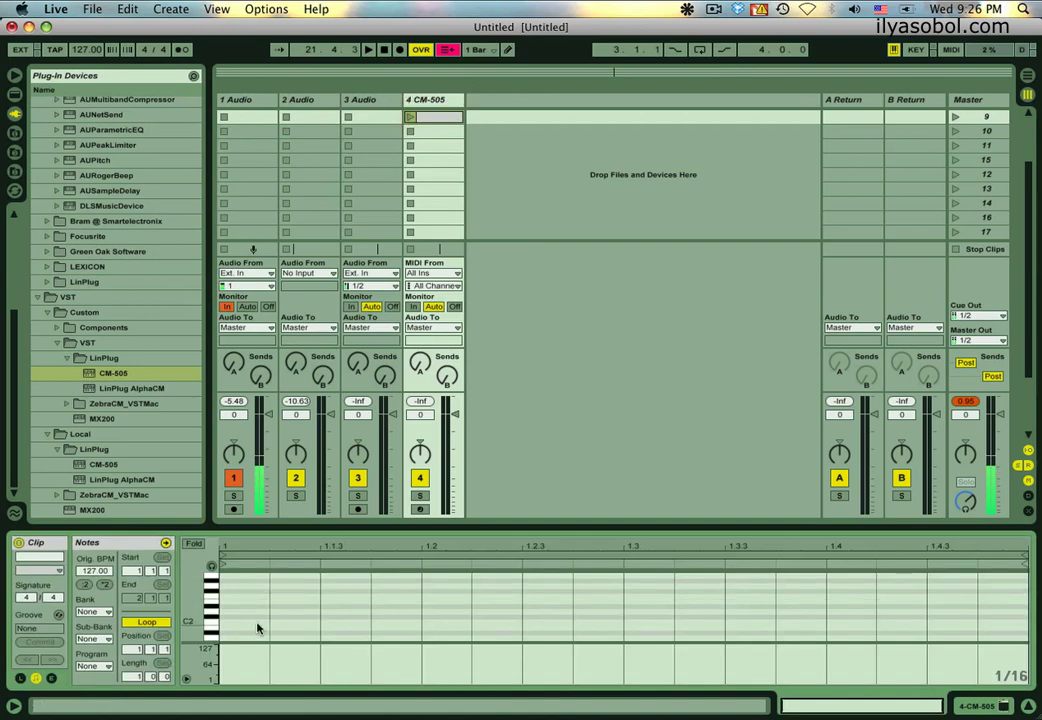
{"action": "scroll", "coordinate": [257, 628], "scroll_direction": "down", "scroll_amount": 10}
{"action": "scroll", "coordinate": [253, 603], "scroll_direction": "down", "scroll_amount": 1}
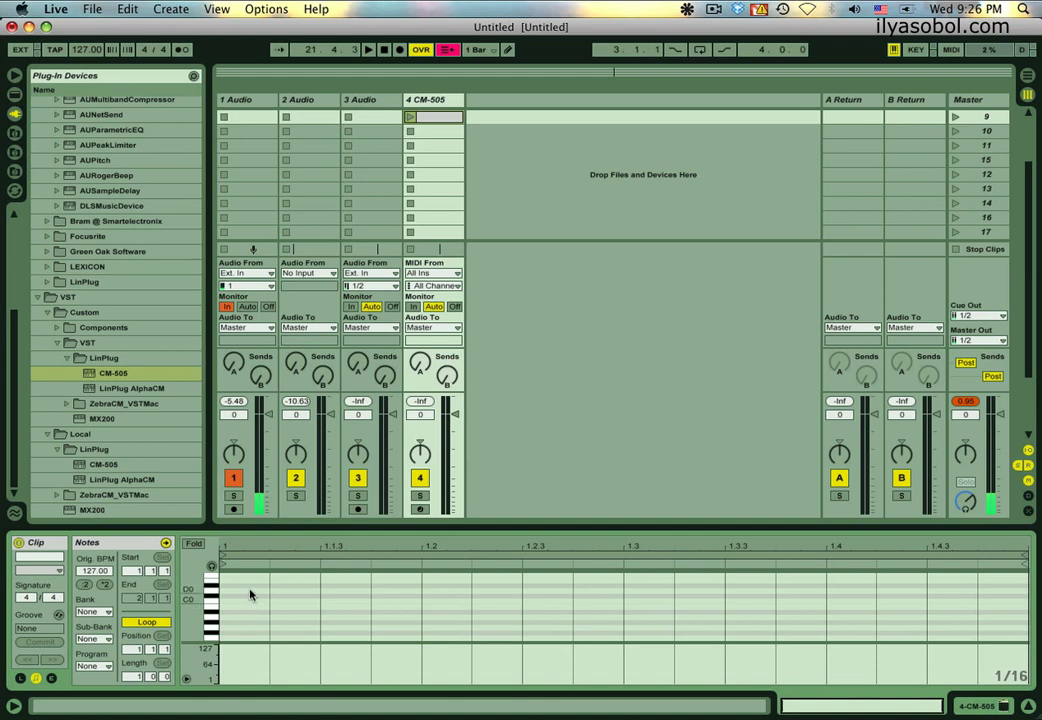
{"action": "scroll", "coordinate": [251, 584], "scroll_direction": "up", "scroll_amount": 3}
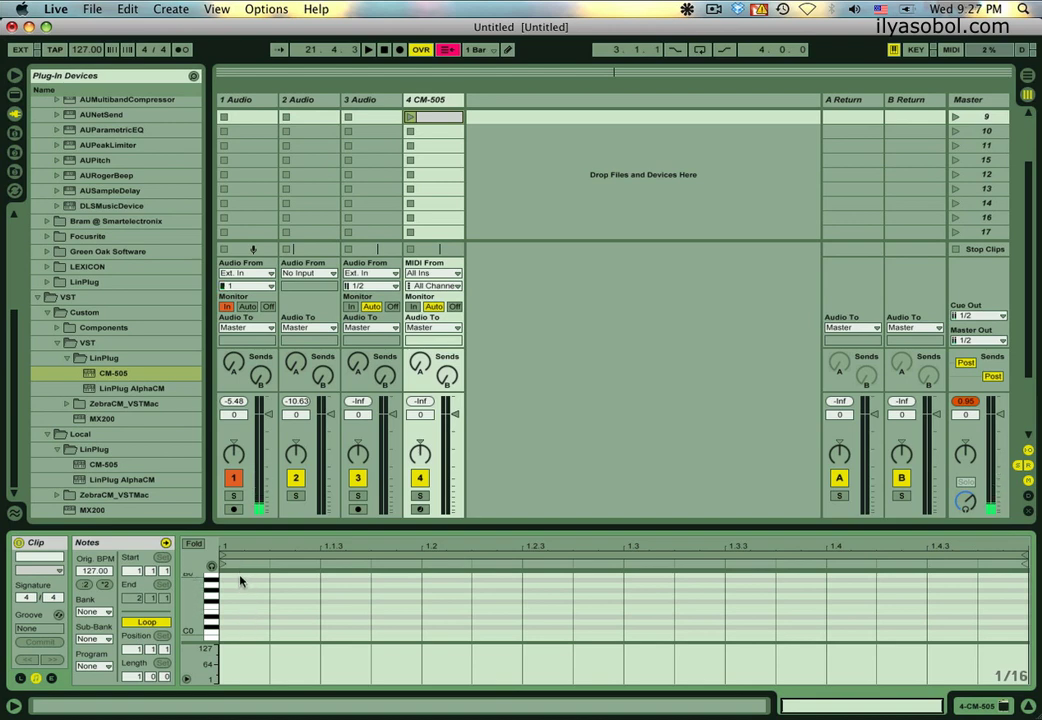
{"action": "left_click", "coordinate": [240, 581]}
{"action": "double_click", "coordinate": [241, 575]}
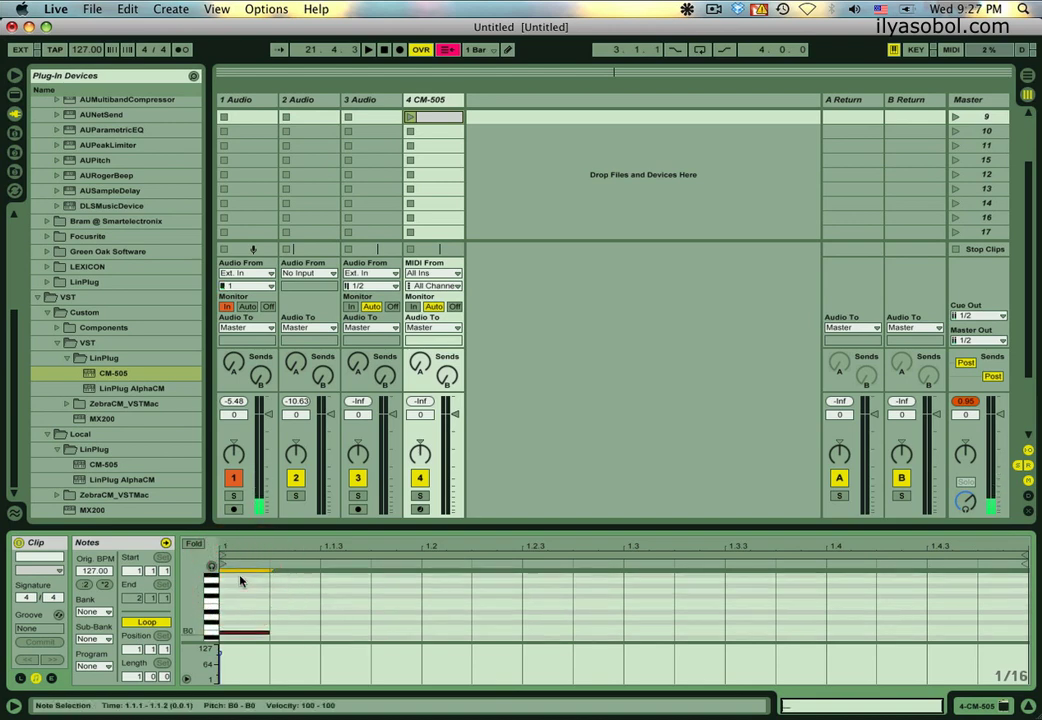
{"action": "double_click", "coordinate": [452, 632]}
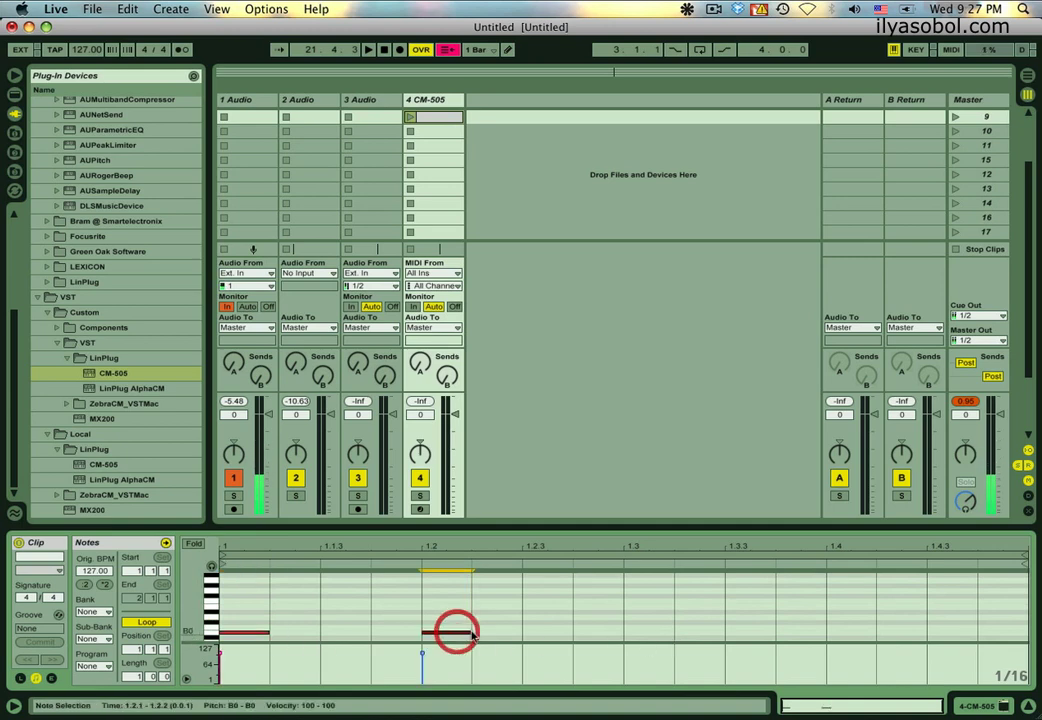
{"action": "double_click", "coordinate": [653, 633]}
{"action": "double_click", "coordinate": [852, 633]}
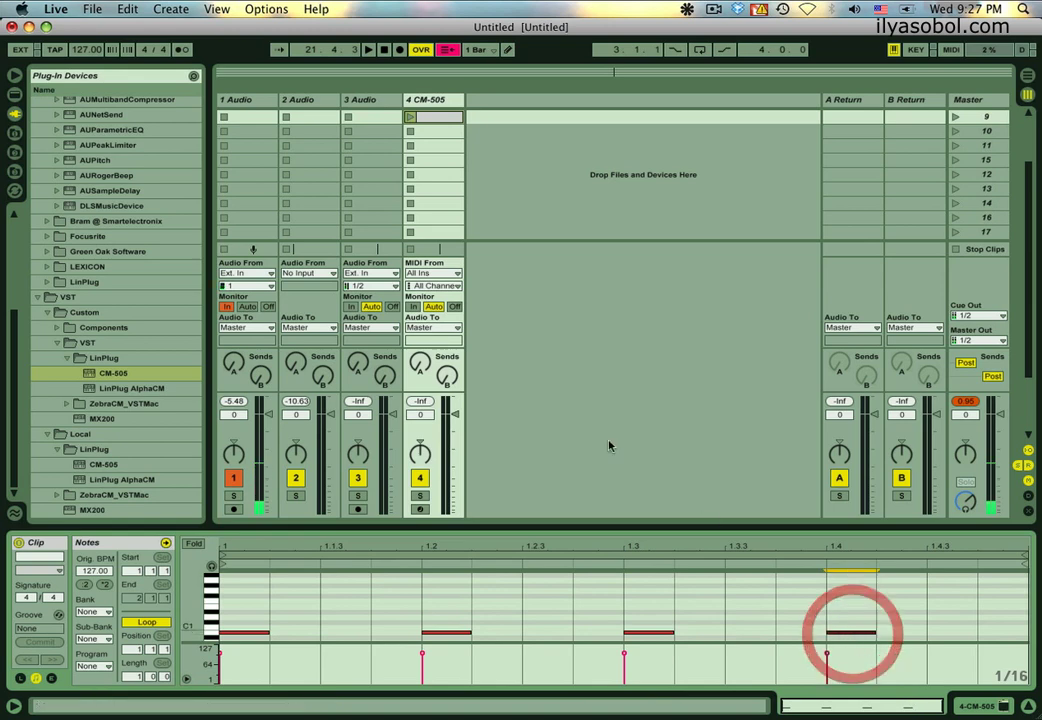
{"action": "left_click", "coordinate": [410, 118]}
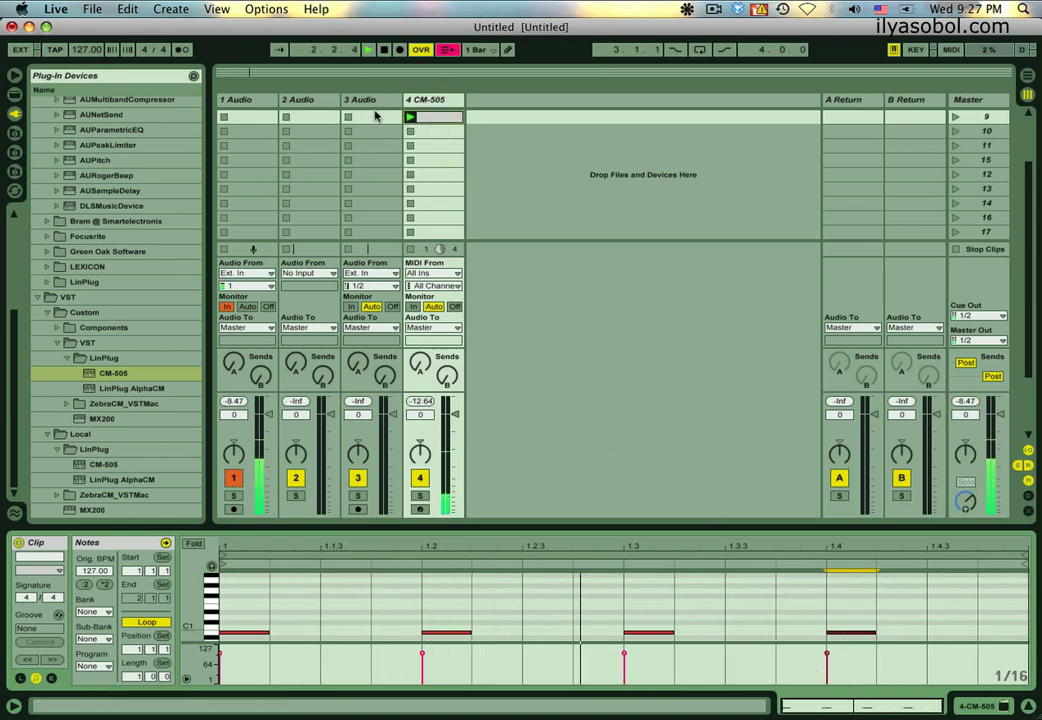
{"action": "left_click", "coordinate": [411, 132]}
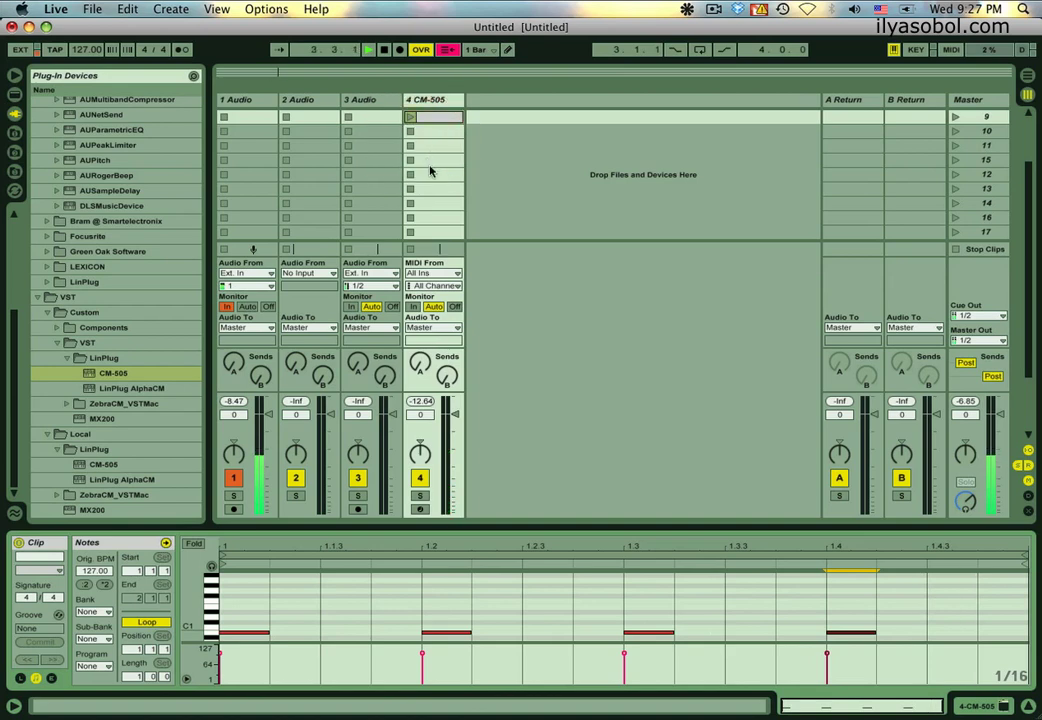
Delete the scene 9 MIDI clip and remove the CM-505 plug-in from track 4
{"action": "left_click", "coordinate": [430, 114]}
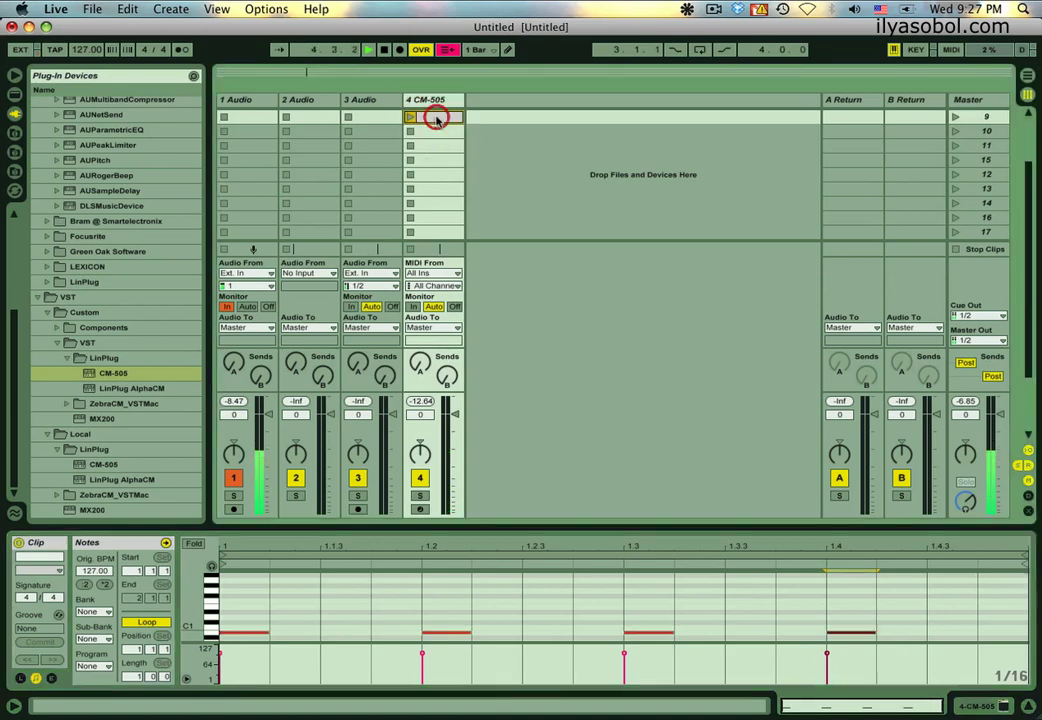
{"action": "key", "text": "Delete"}
{"action": "left_click", "coordinate": [437, 103]}
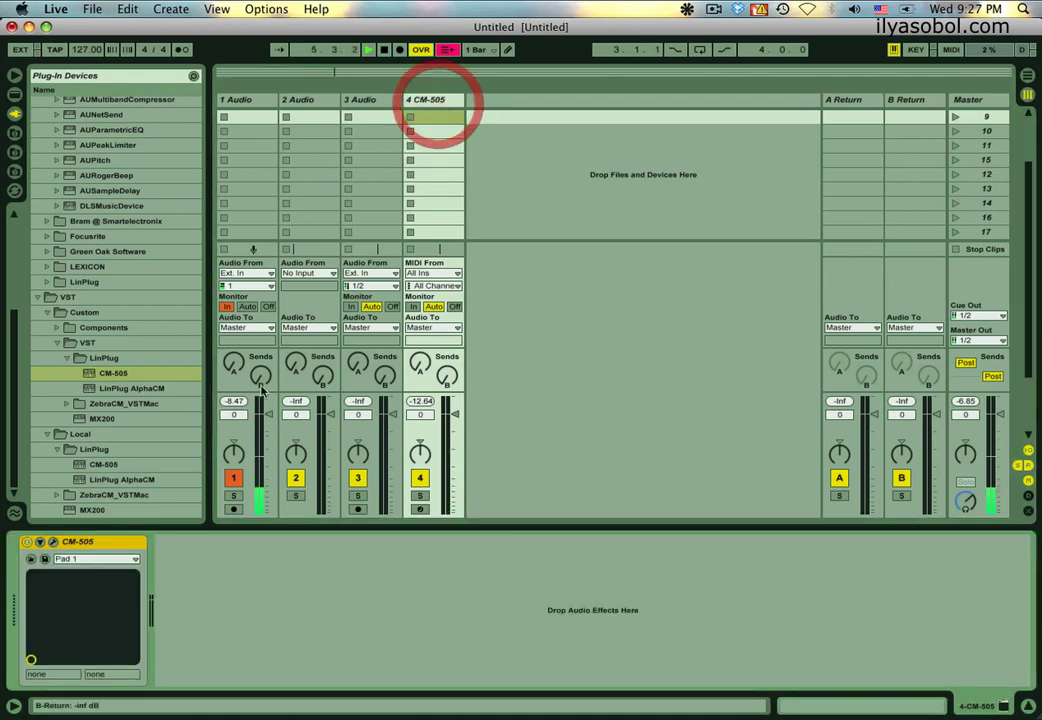
{"action": "left_click", "coordinate": [100, 546]}
{"action": "key", "text": "Delete"}
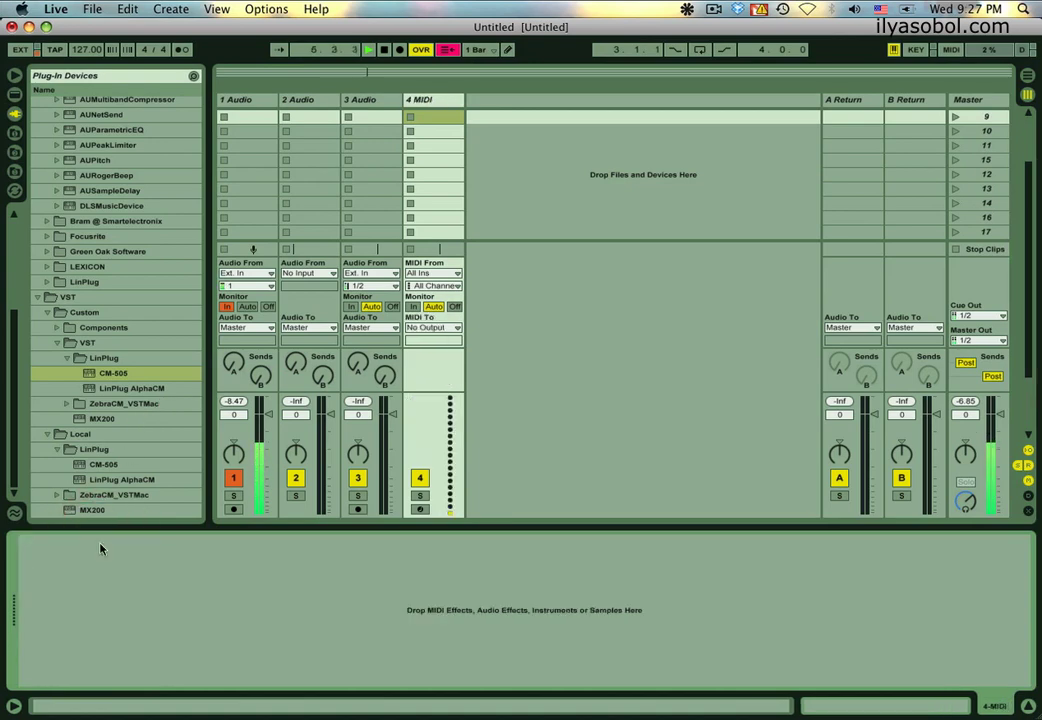
Load the LinPlug AlphaCM VST synth onto track 4 and choose its BRS-Stack-TEG preset
{"action": "left_click", "coordinate": [138, 392]}
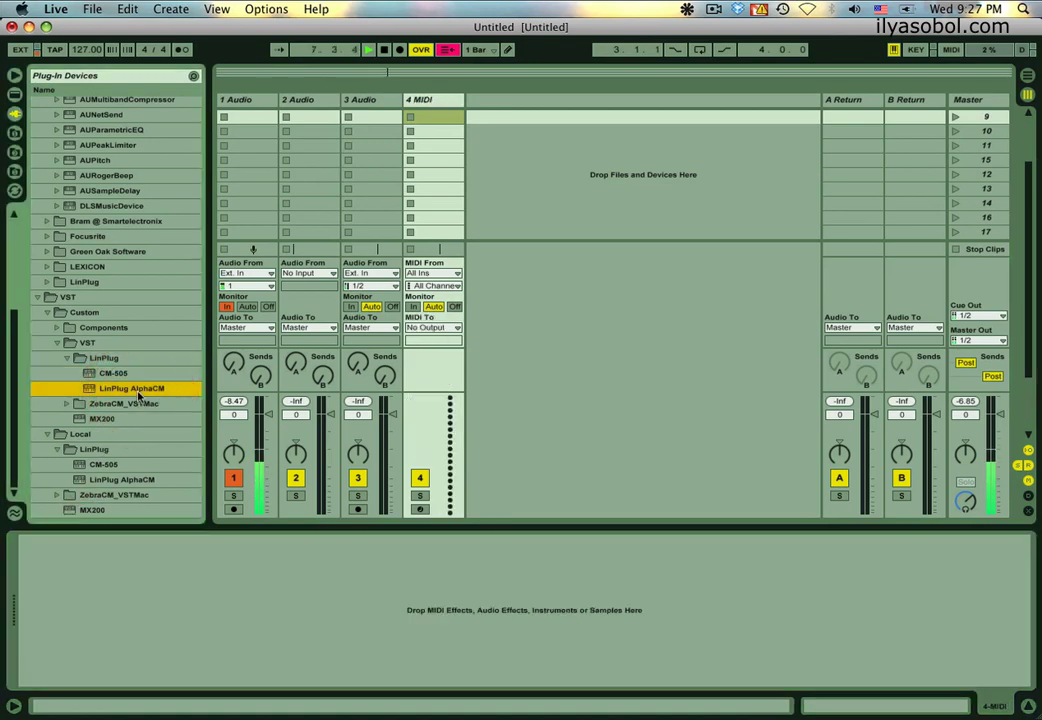
{"action": "double_click", "coordinate": [138, 395]}
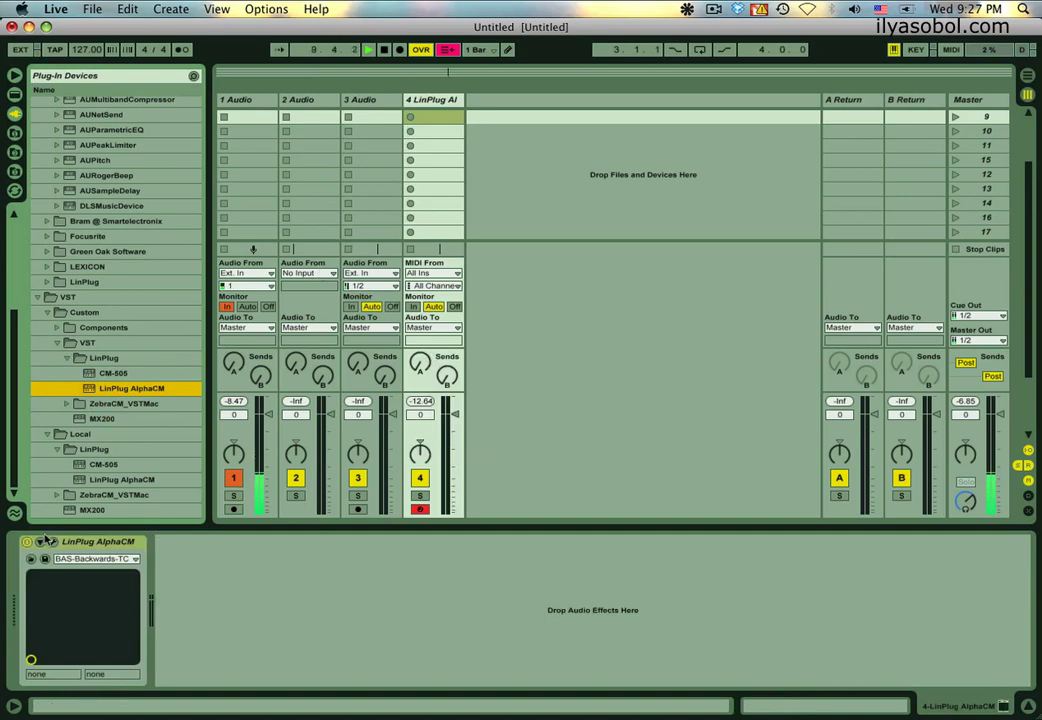
{"action": "left_click", "coordinate": [97, 560]}
{"action": "left_click", "coordinate": [110, 414]}
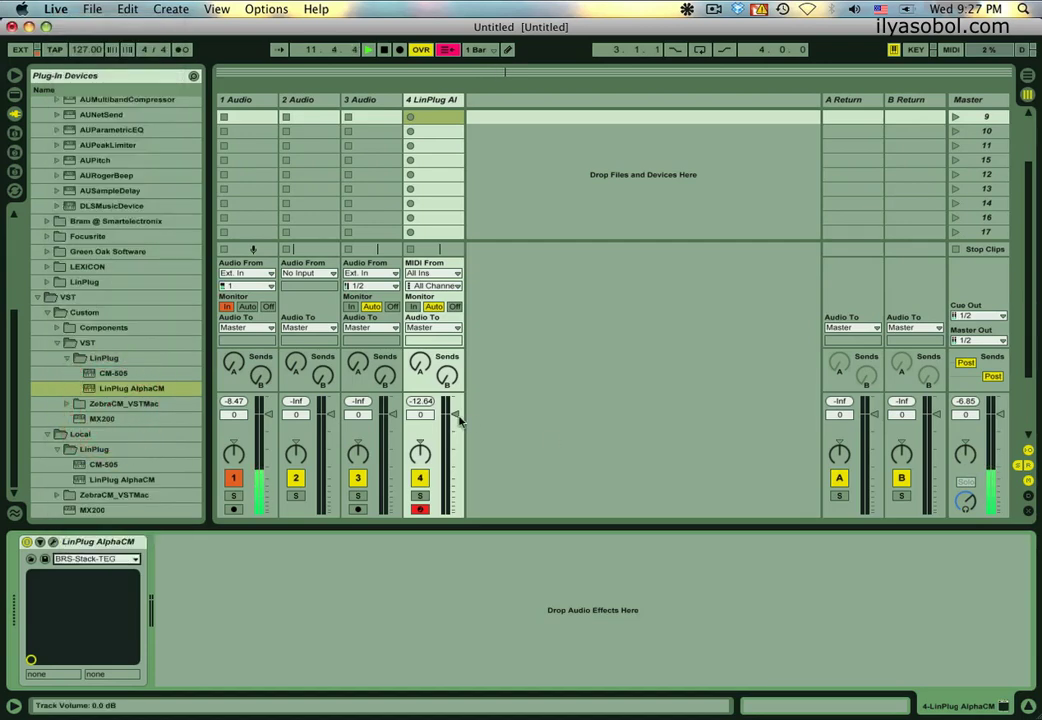
Lower track 4's volume to -14.5 dB, then record a MIDI clip in its scene 11 slot and stop it
{"action": "left_click_drag", "start_coordinate": [459, 419], "coordinate": [458, 460]}
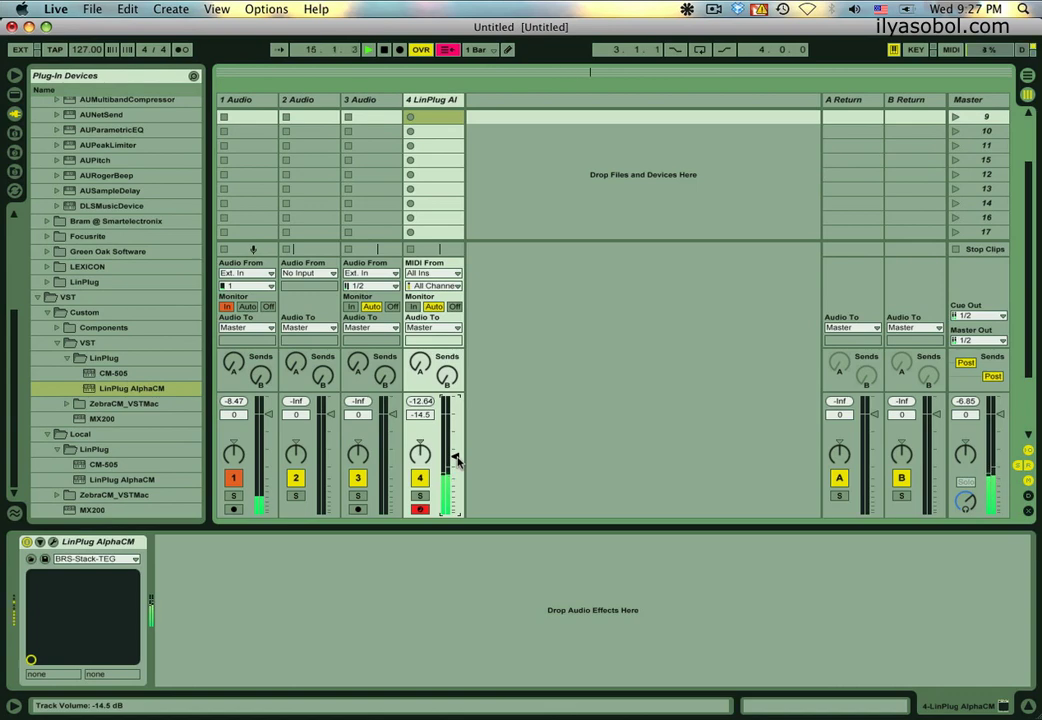
{"action": "left_click", "coordinate": [412, 147]}
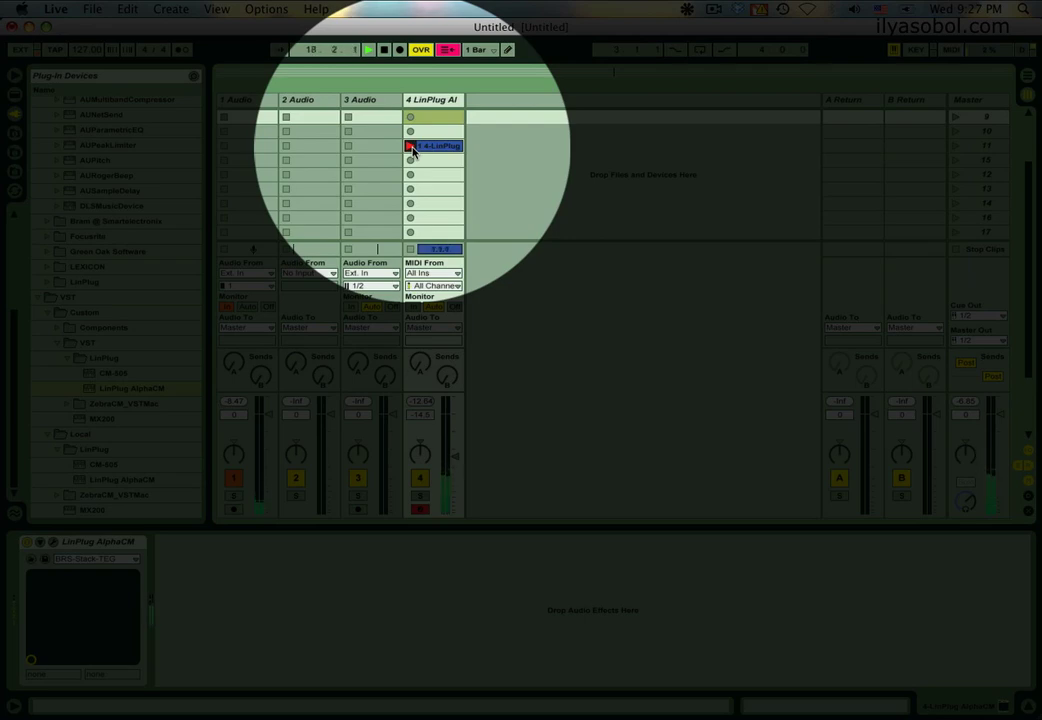
{"action": "left_click", "coordinate": [412, 147]}
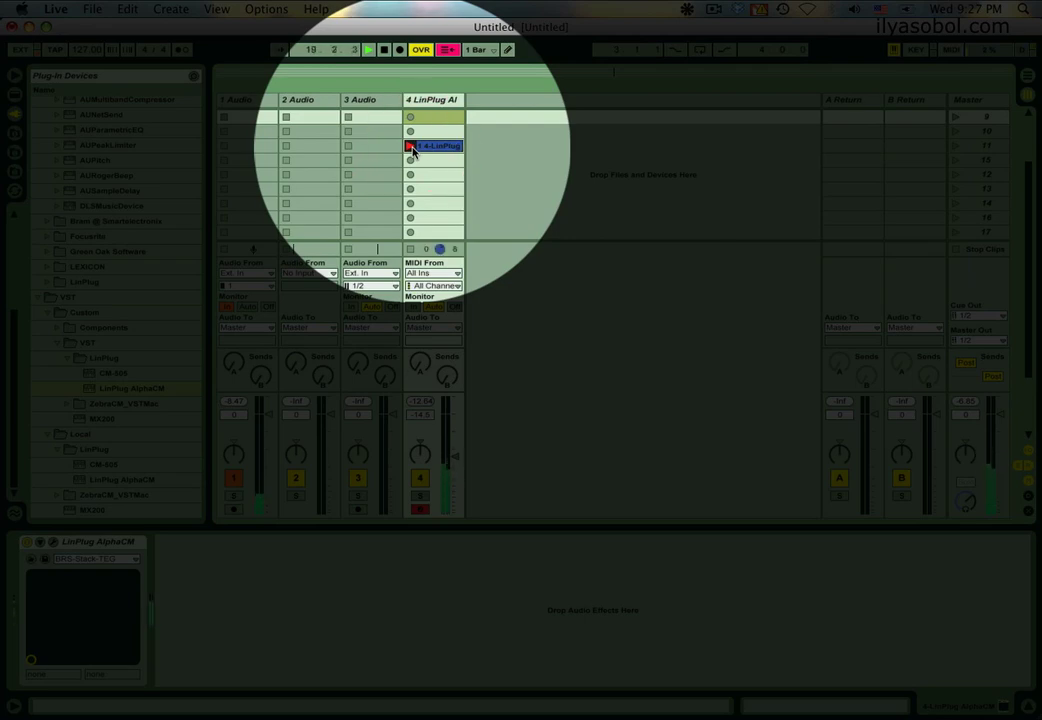
{"action": "left_click", "coordinate": [432, 147]}
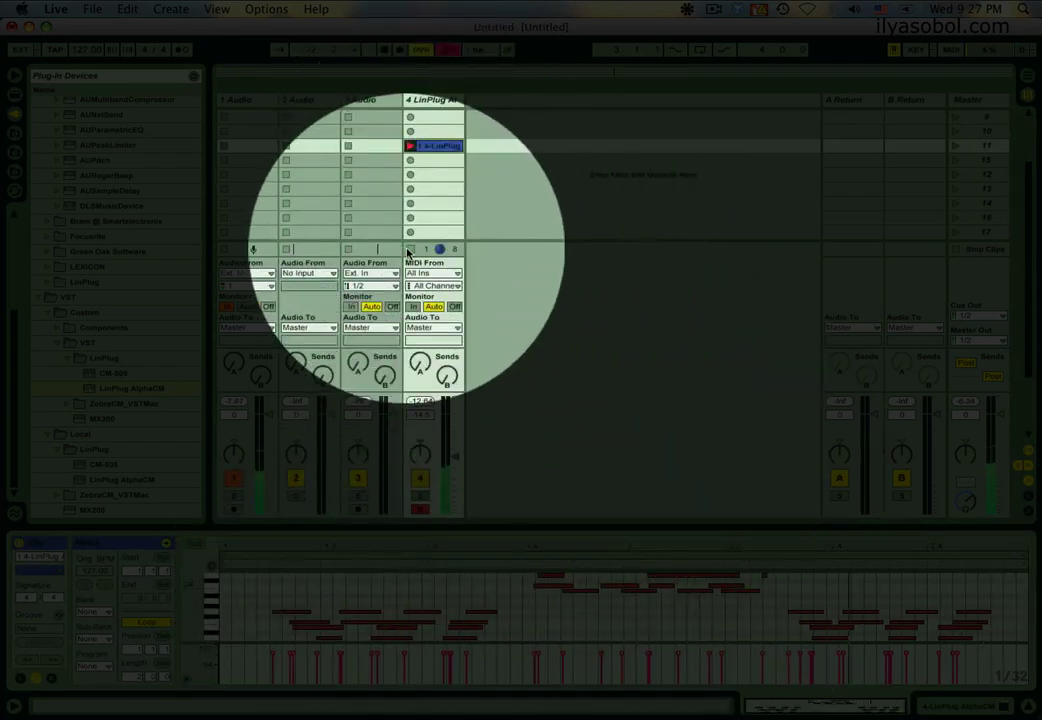
{"action": "left_click", "coordinate": [408, 248]}
Delete the scene 11 MIDI clip and remove the LinPlug AlphaCM plug-in from track 4
{"action": "left_click", "coordinate": [438, 146]}
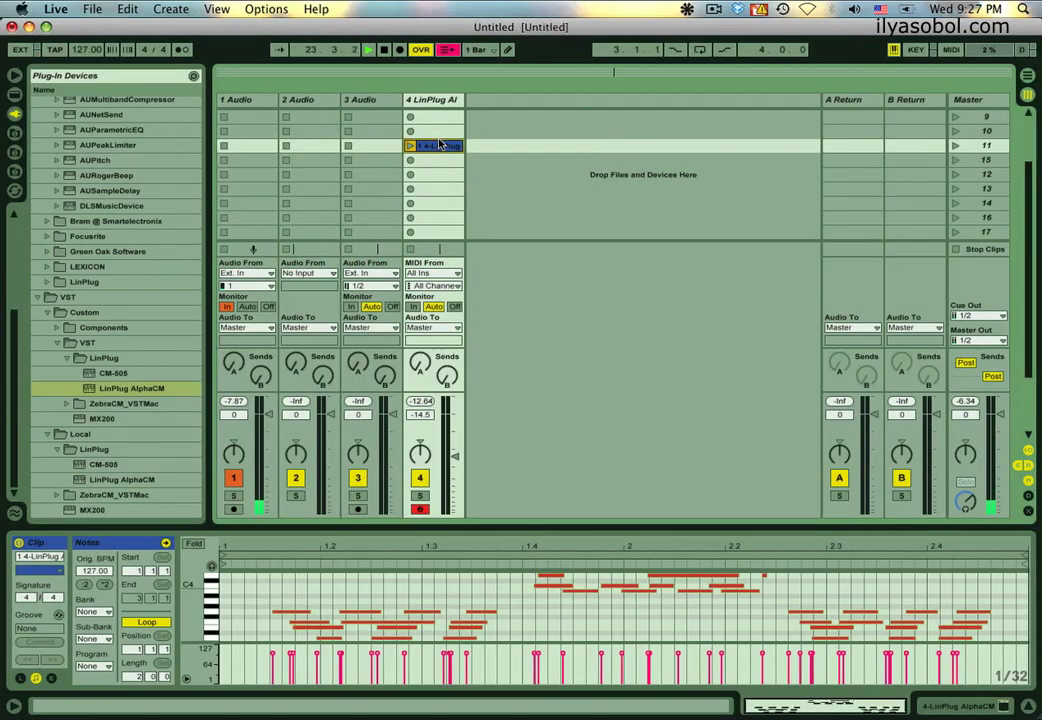
{"action": "key", "text": "Delete"}
{"action": "left_click", "coordinate": [431, 98]}
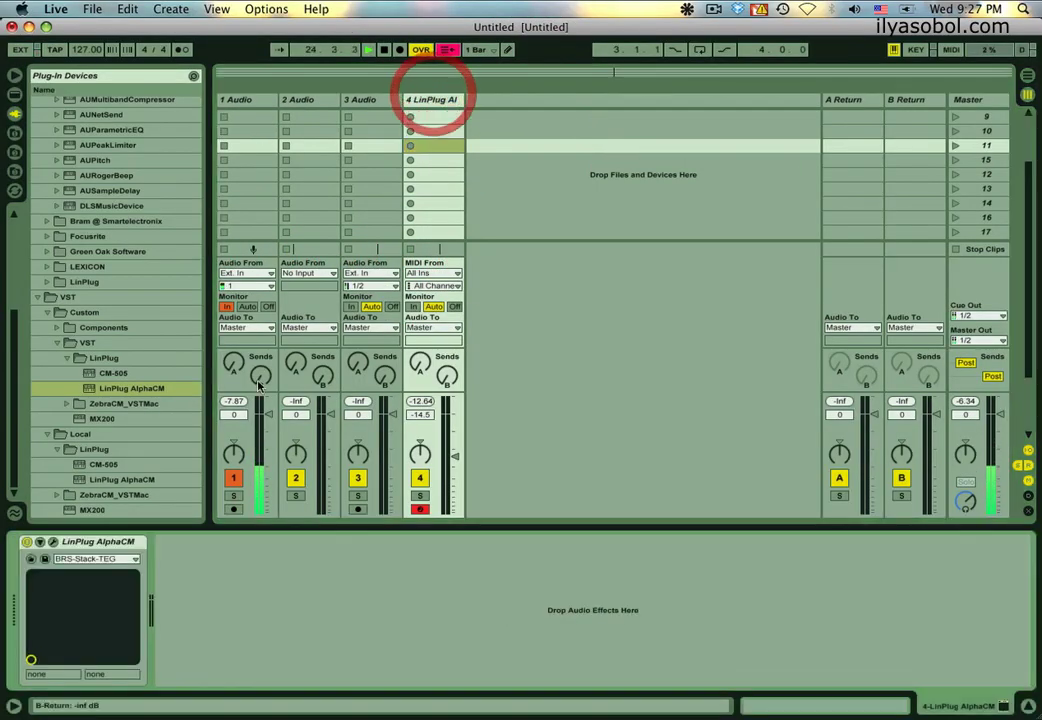
{"action": "left_click", "coordinate": [116, 544]}
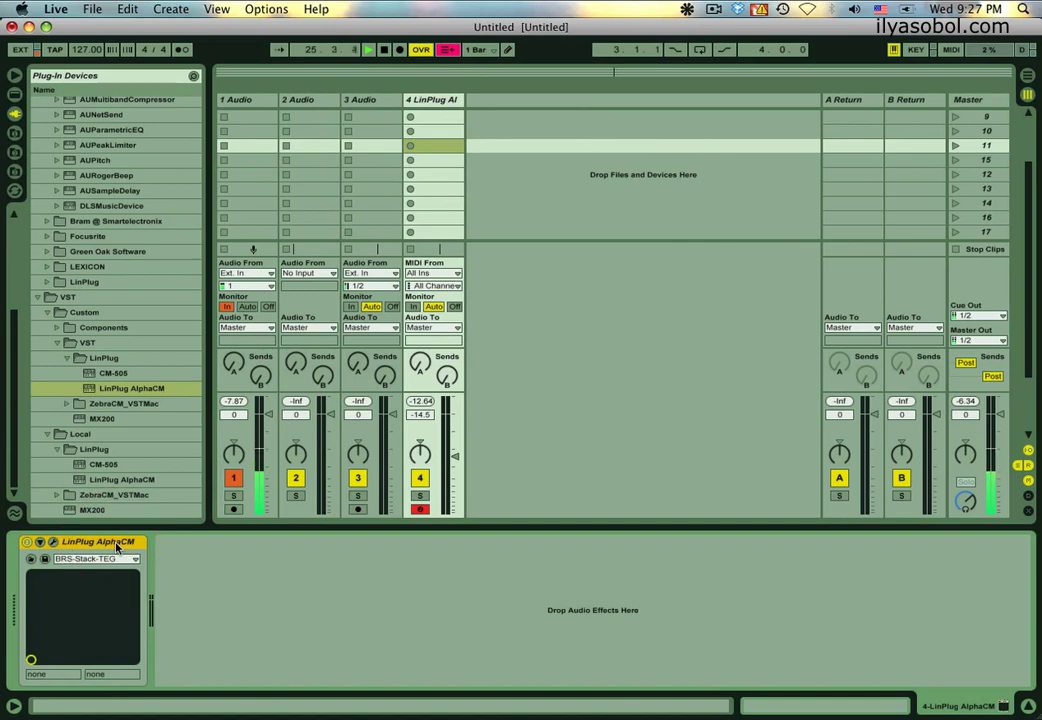
{"action": "key", "text": "Delete"}
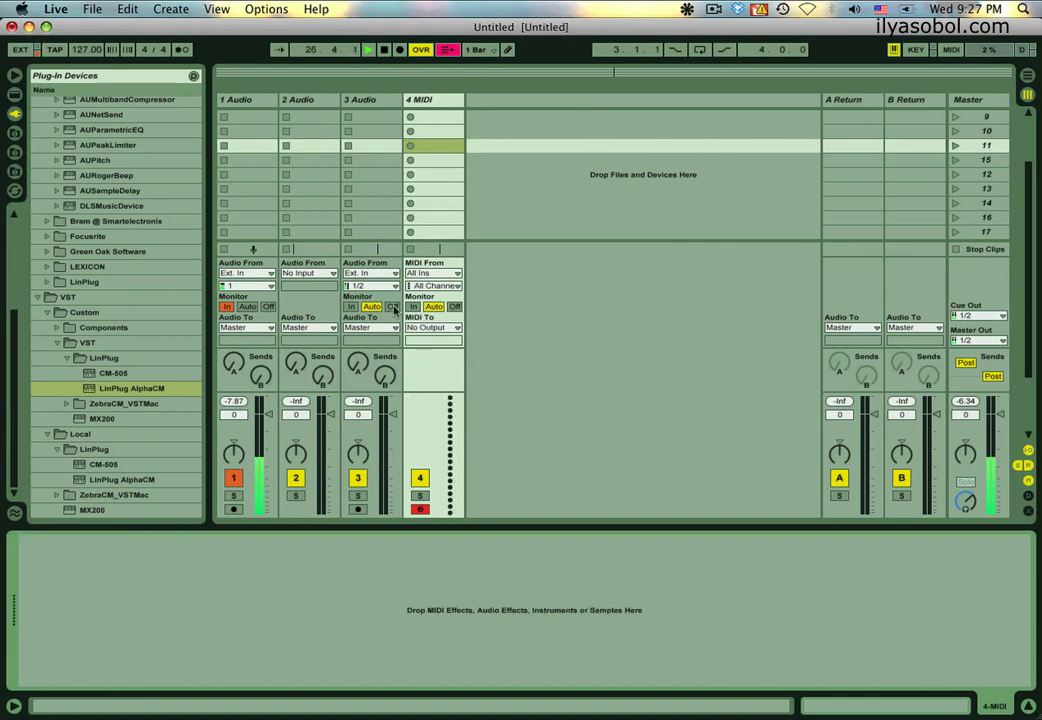
Create an empty MIDI clip in track 4's scene 11 slot, with All Ins as the track's MIDI input
{"action": "double_click", "coordinate": [443, 146]}
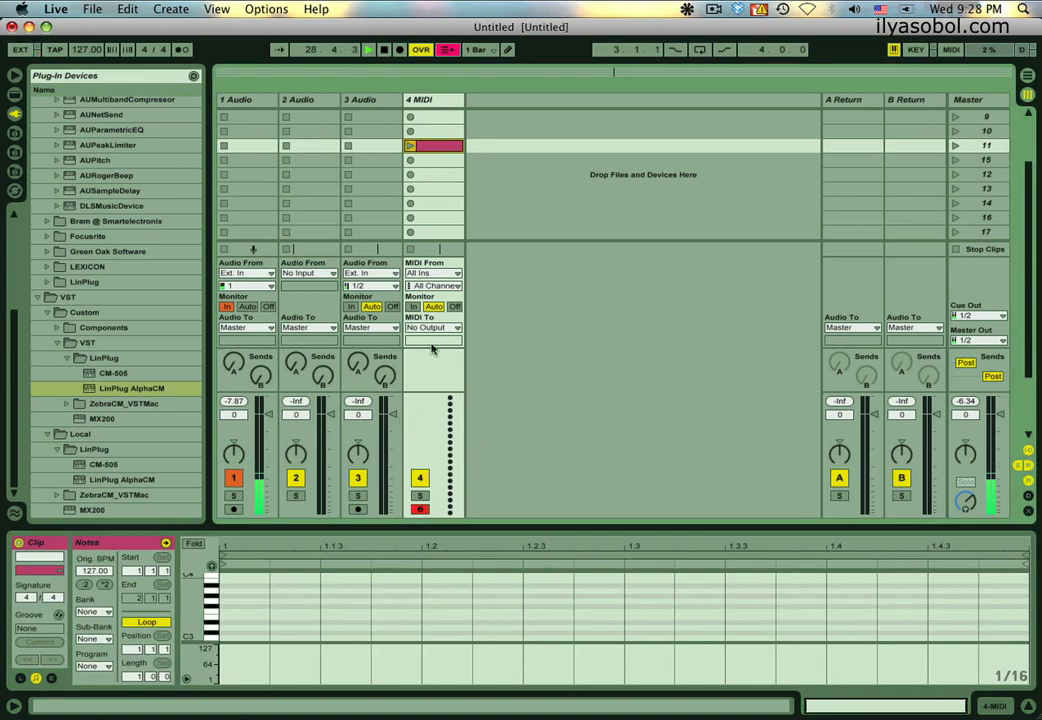
{"action": "left_click", "coordinate": [445, 275]}
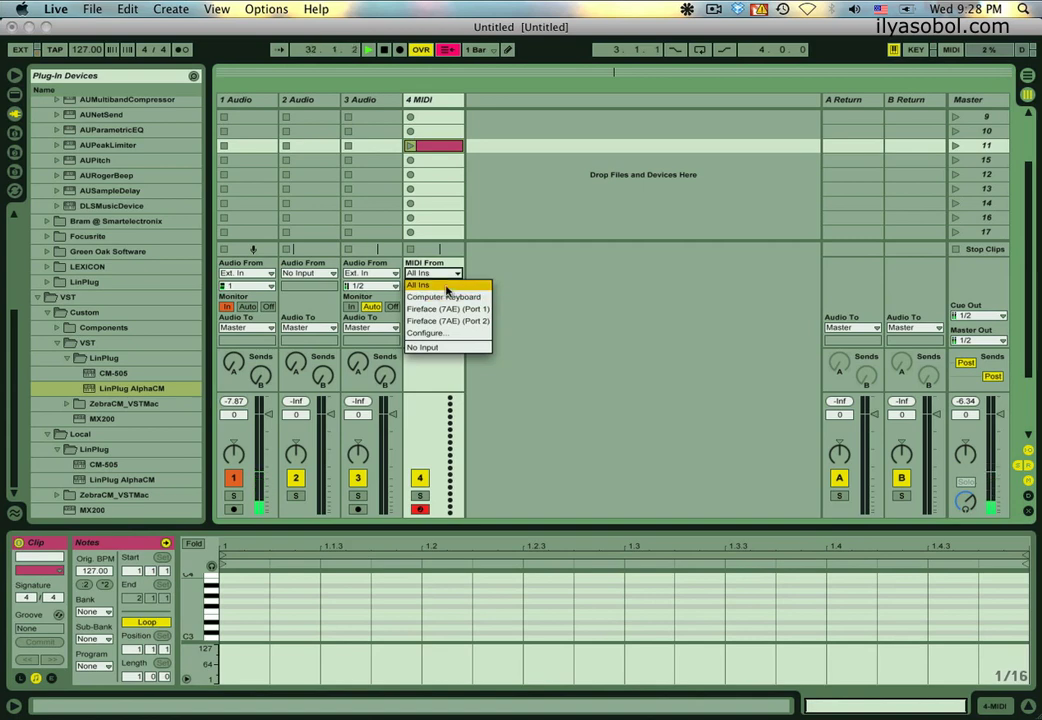
{"action": "left_click", "coordinate": [430, 285]}
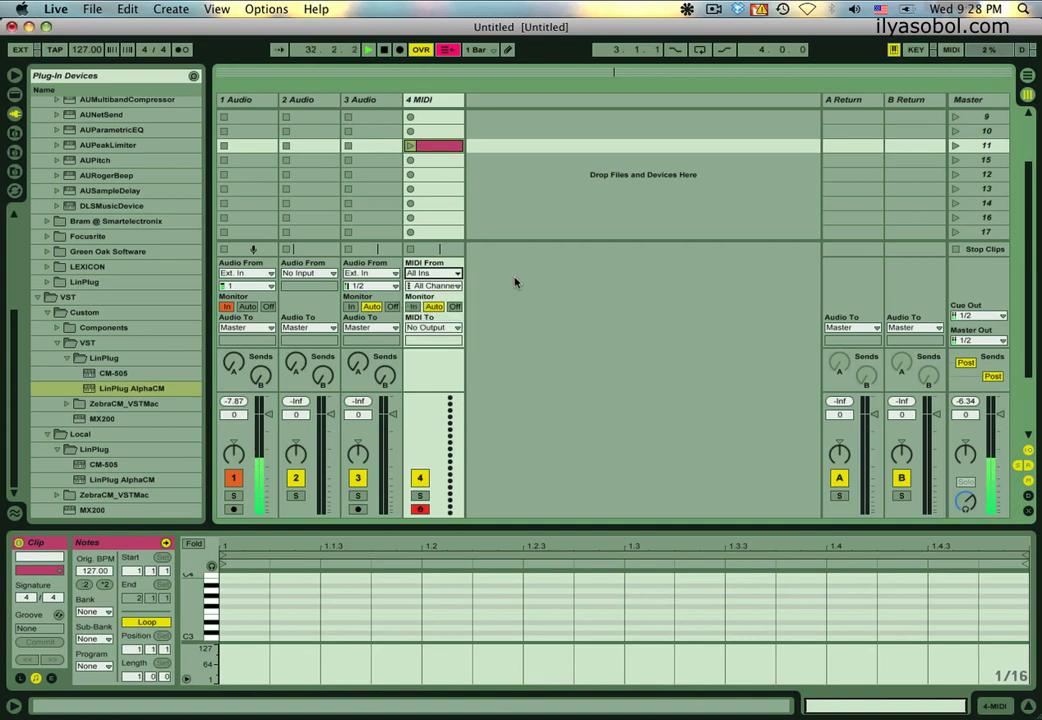
{"action": "left_click", "coordinate": [430, 101]}
{"action": "left_click", "coordinate": [435, 148]}
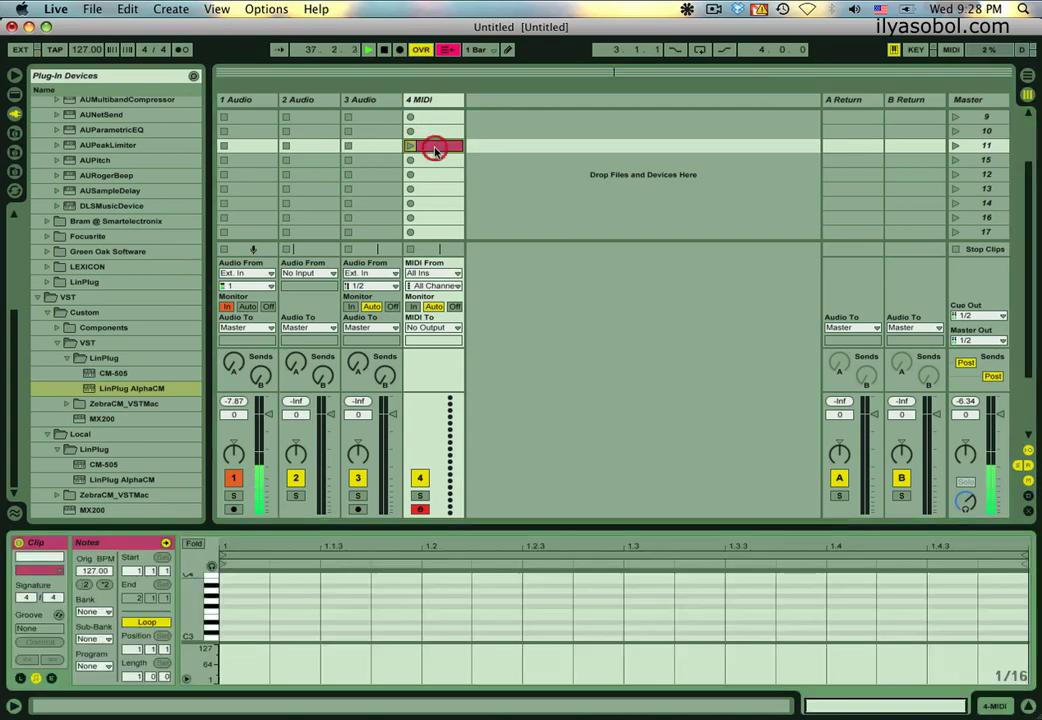
{"action": "left_click", "coordinate": [440, 150]}
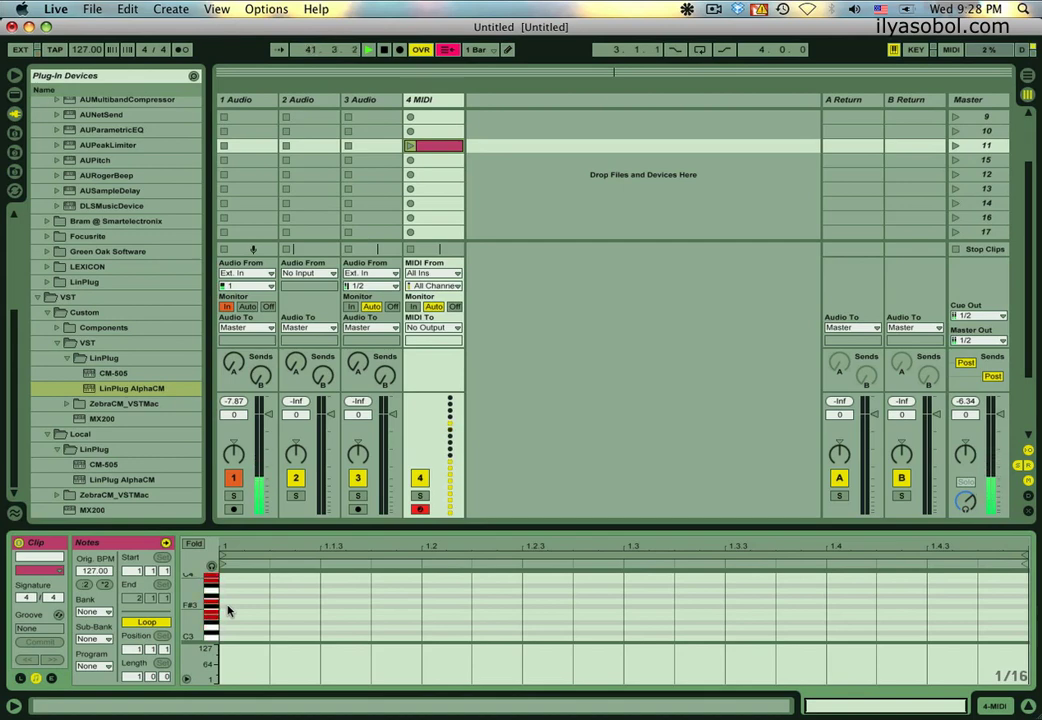
Toggle track 4's record arm off and back on twice
{"action": "left_click", "coordinate": [419, 509]}
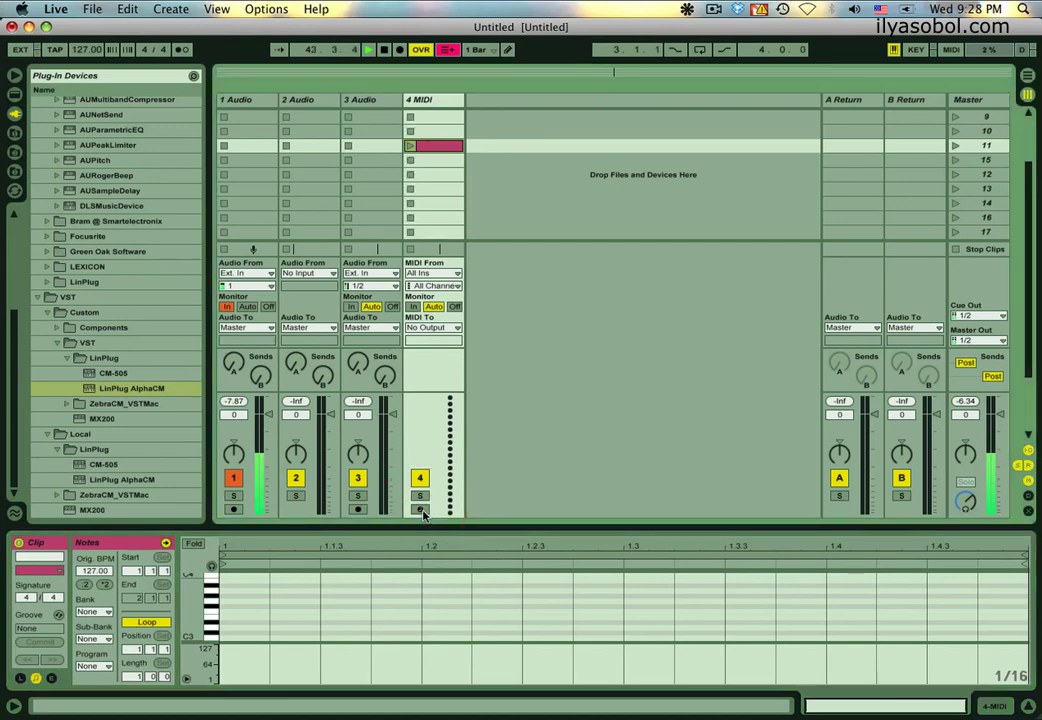
{"action": "left_click", "coordinate": [420, 509]}
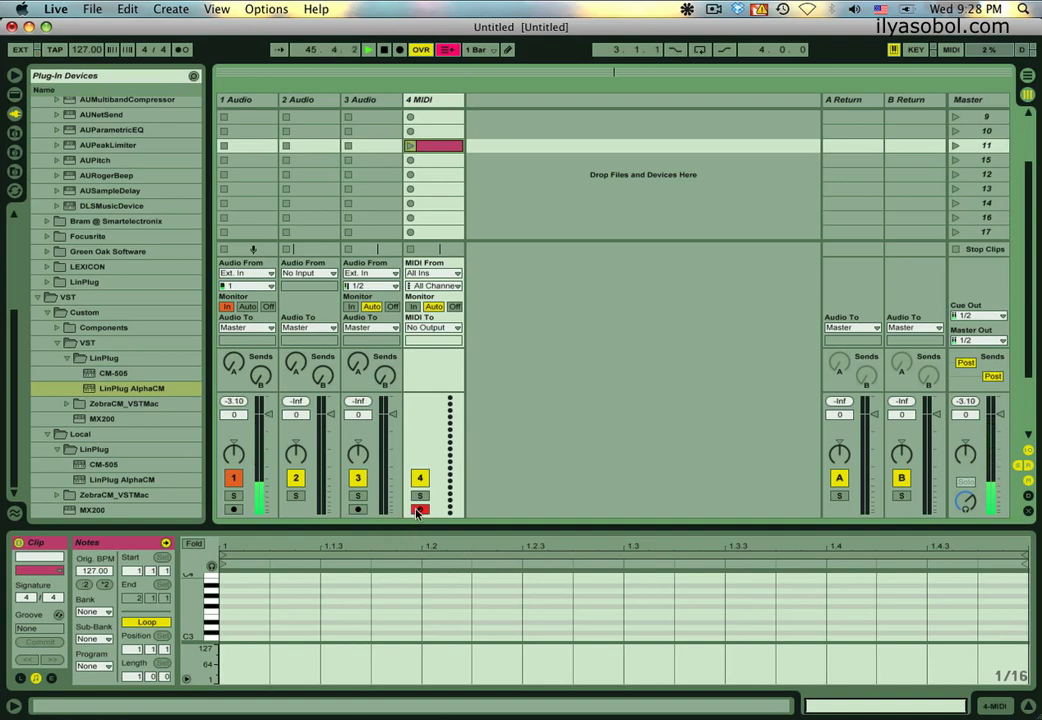
{"action": "left_click", "coordinate": [419, 509]}
{"action": "left_click", "coordinate": [419, 509]}
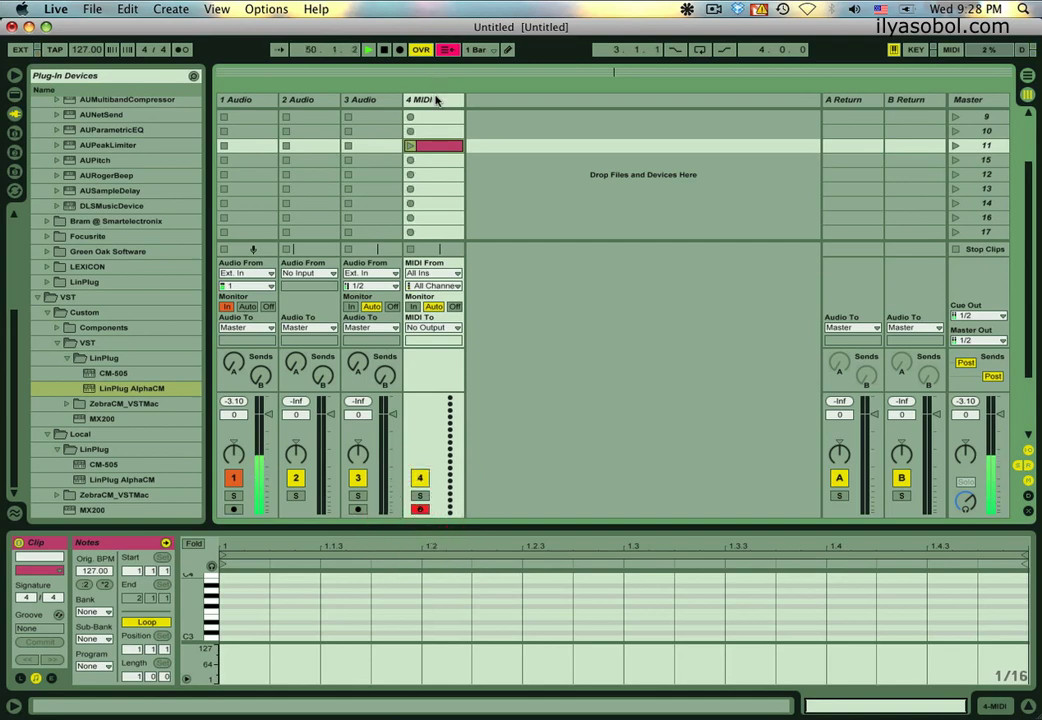
Load the LinPlug AlphaCM VST synth onto track 4 and choose its BAS-Velocity2-TEG preset
{"action": "left_click", "coordinate": [437, 98]}
{"action": "double_click", "coordinate": [138, 390]}
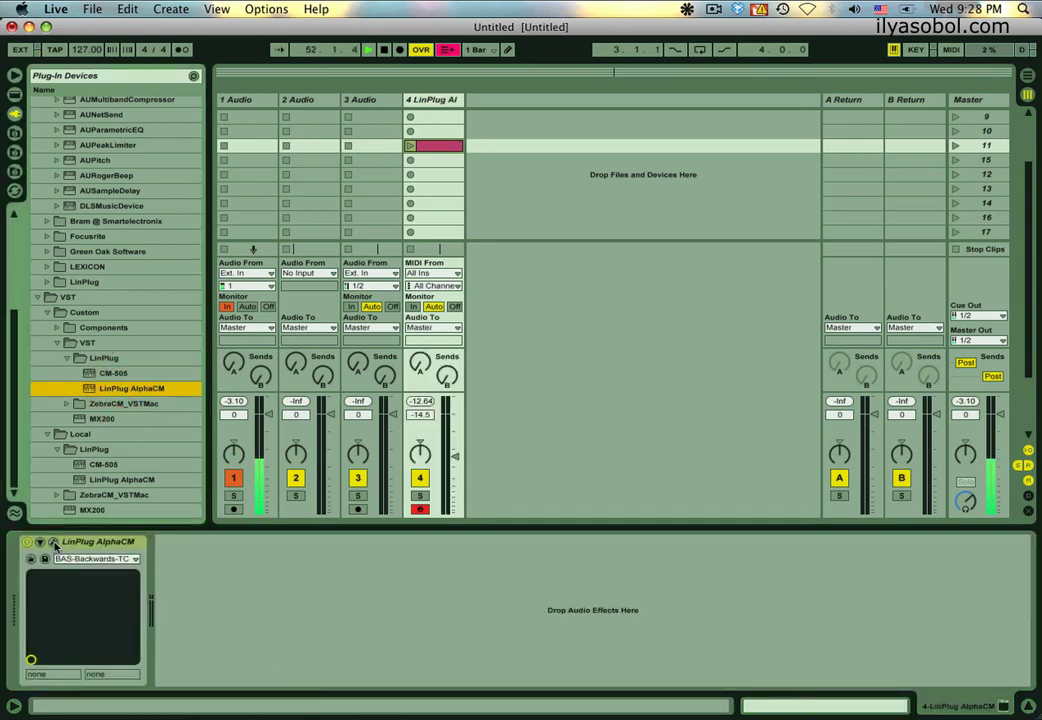
{"action": "left_click", "coordinate": [100, 556]}
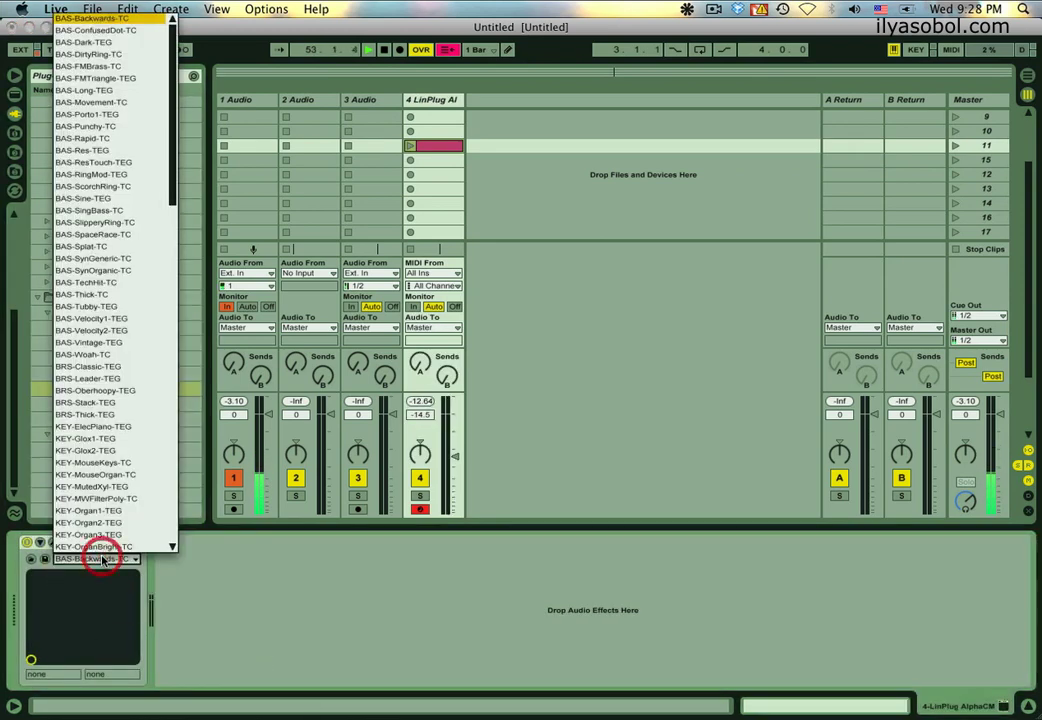
{"action": "left_click", "coordinate": [93, 333]}
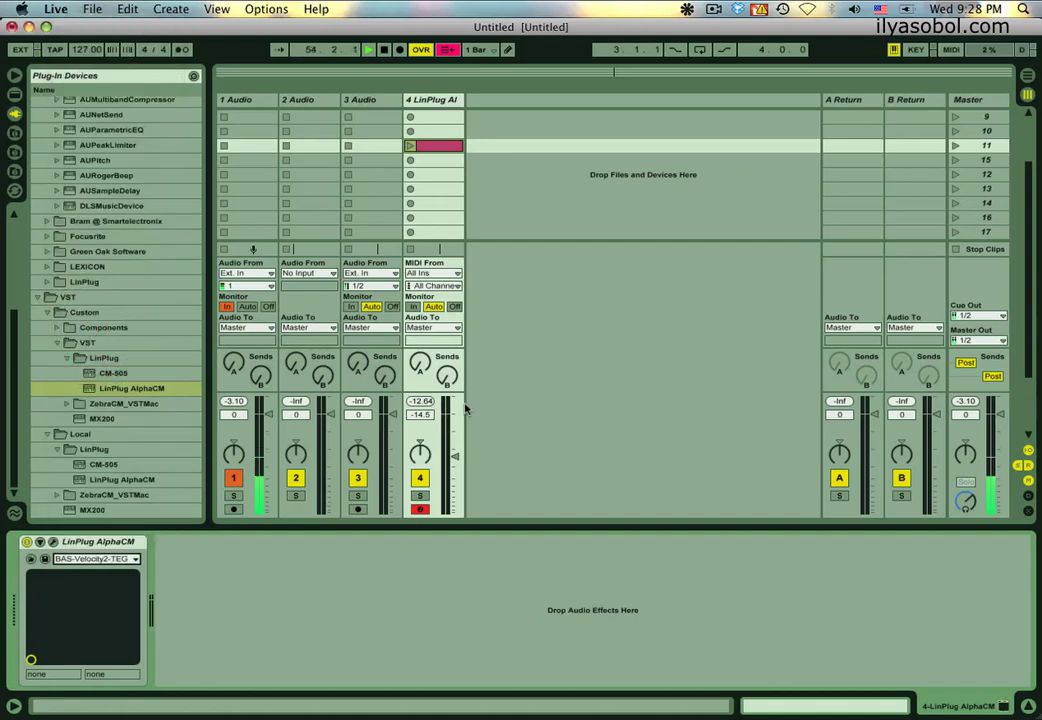
Disarm track 4, briefly arm audio track 3, and arm audio track 1 for recording
{"action": "left_click", "coordinate": [421, 509]}
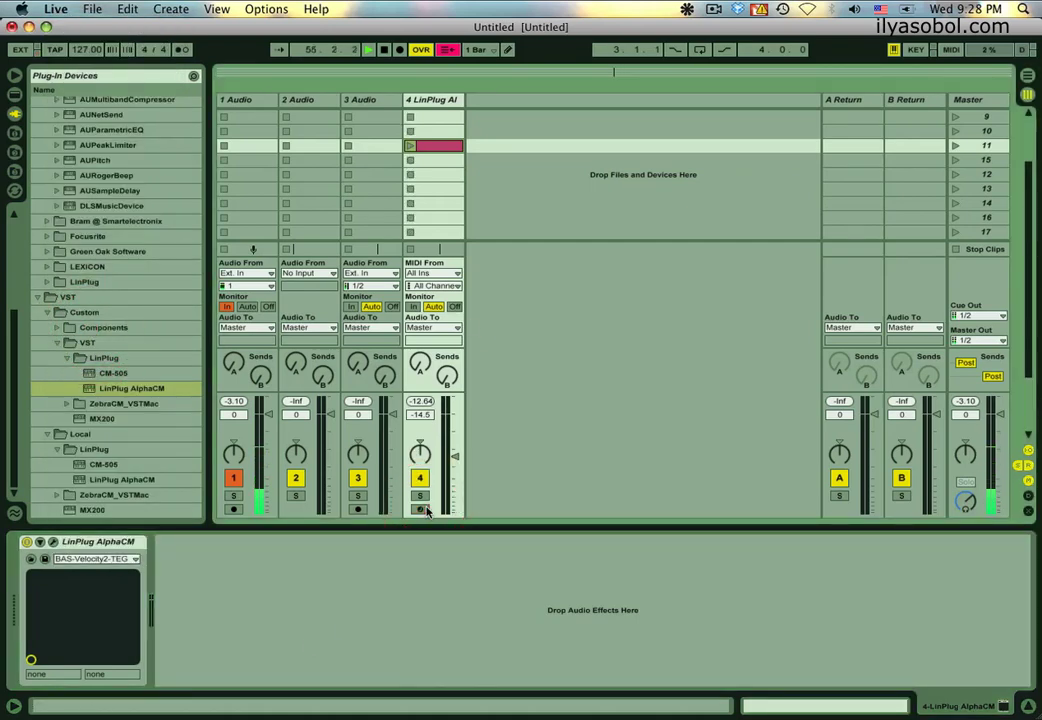
{"action": "left_click", "coordinate": [360, 509]}
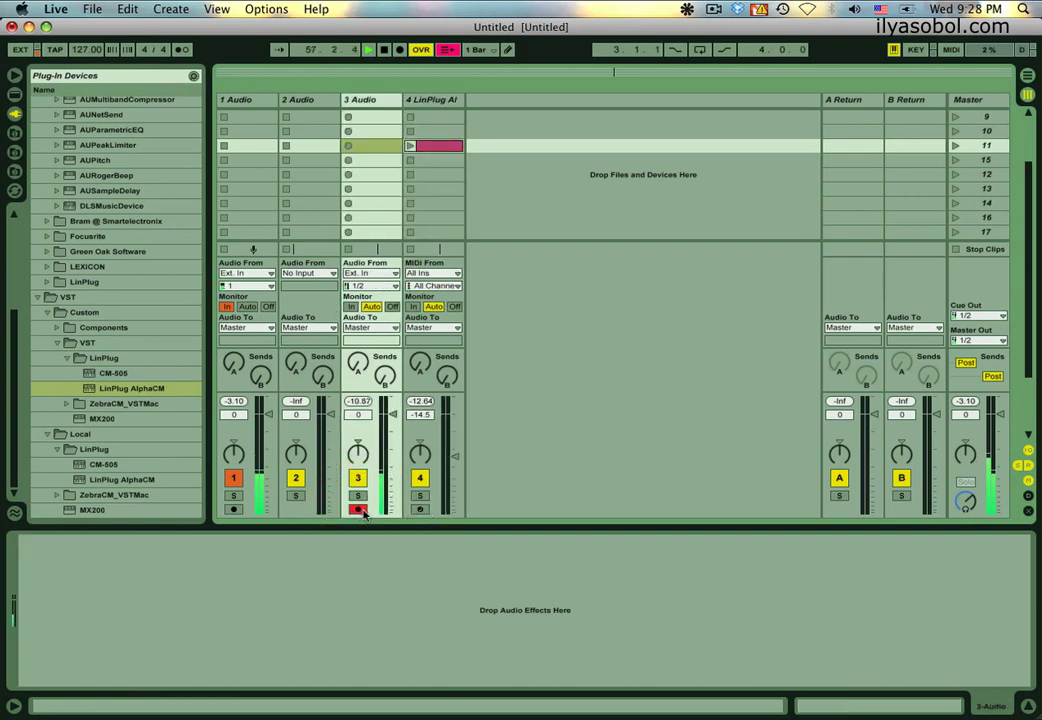
{"action": "left_click", "coordinate": [359, 509]}
{"action": "left_click", "coordinate": [235, 510]}
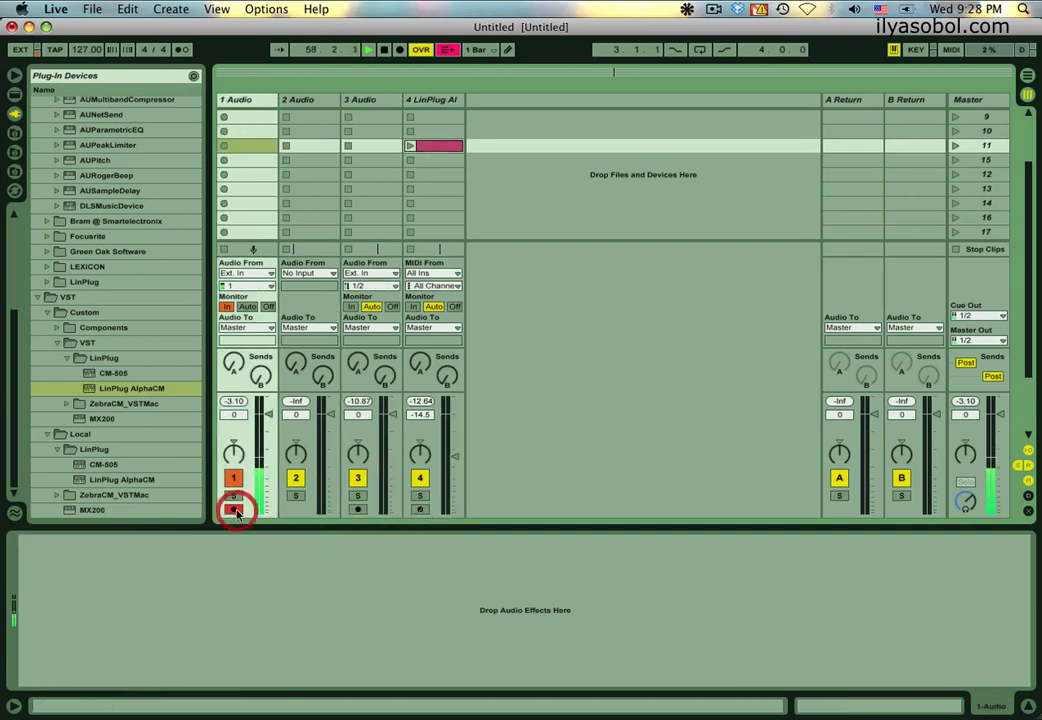
Record an audio clip in track 1's scene 15 slot and play it back with the track disarmed and monitoring on Auto
{"action": "left_click", "coordinate": [224, 161]}
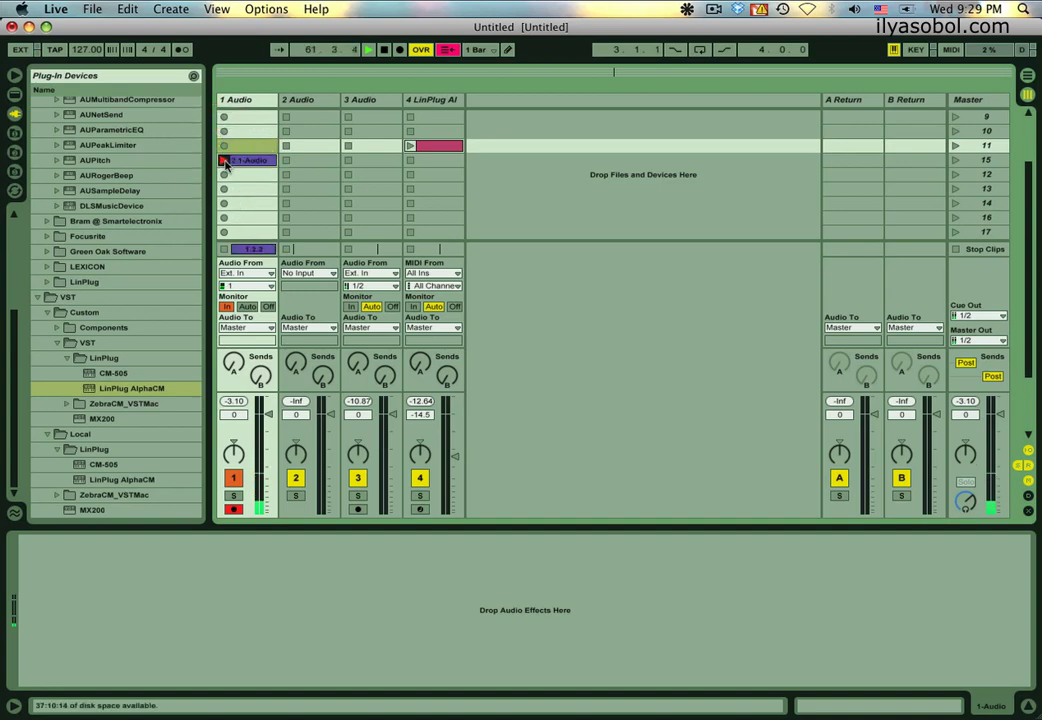
{"action": "left_click", "coordinate": [224, 161]}
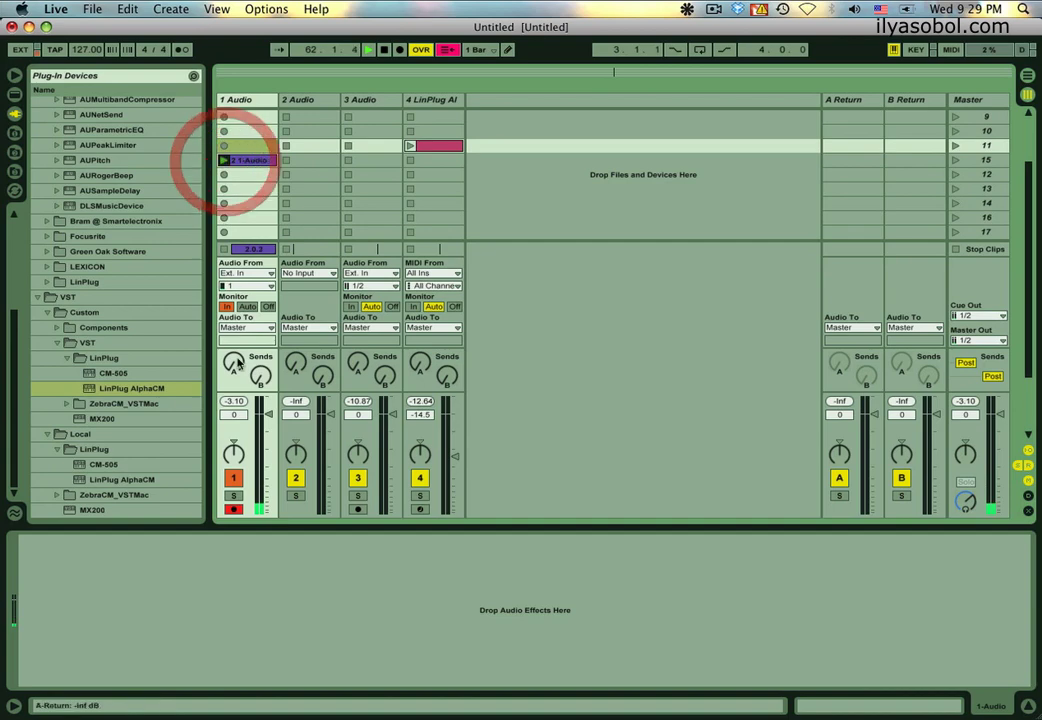
{"action": "left_click", "coordinate": [233, 510]}
{"action": "left_click", "coordinate": [252, 163]}
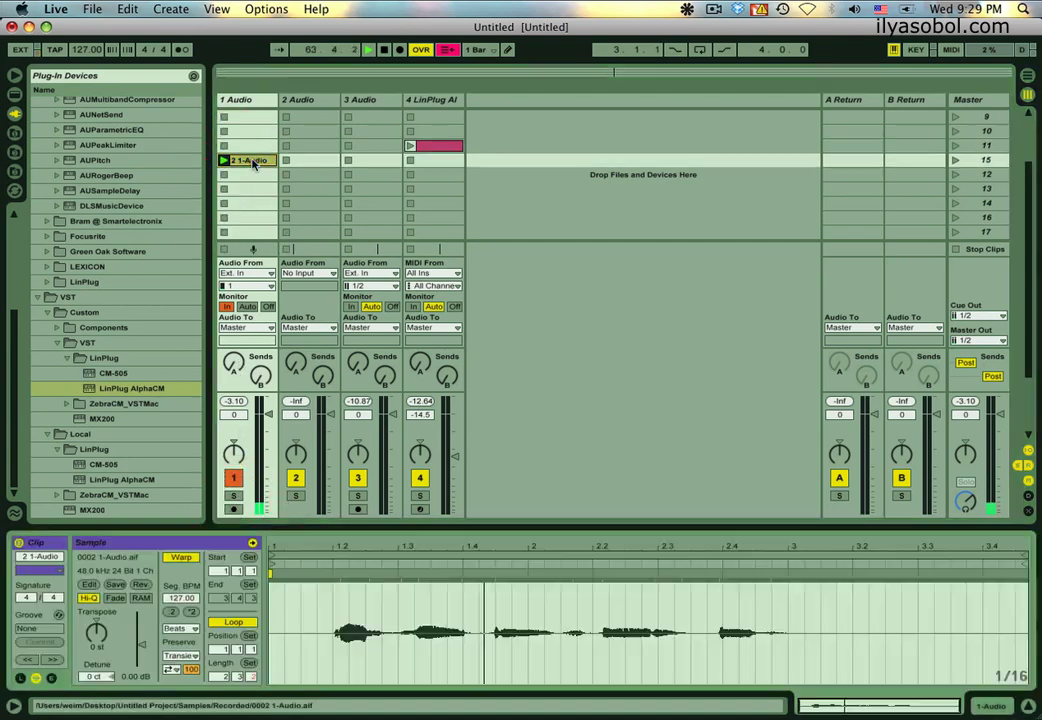
{"action": "left_click", "coordinate": [248, 306]}
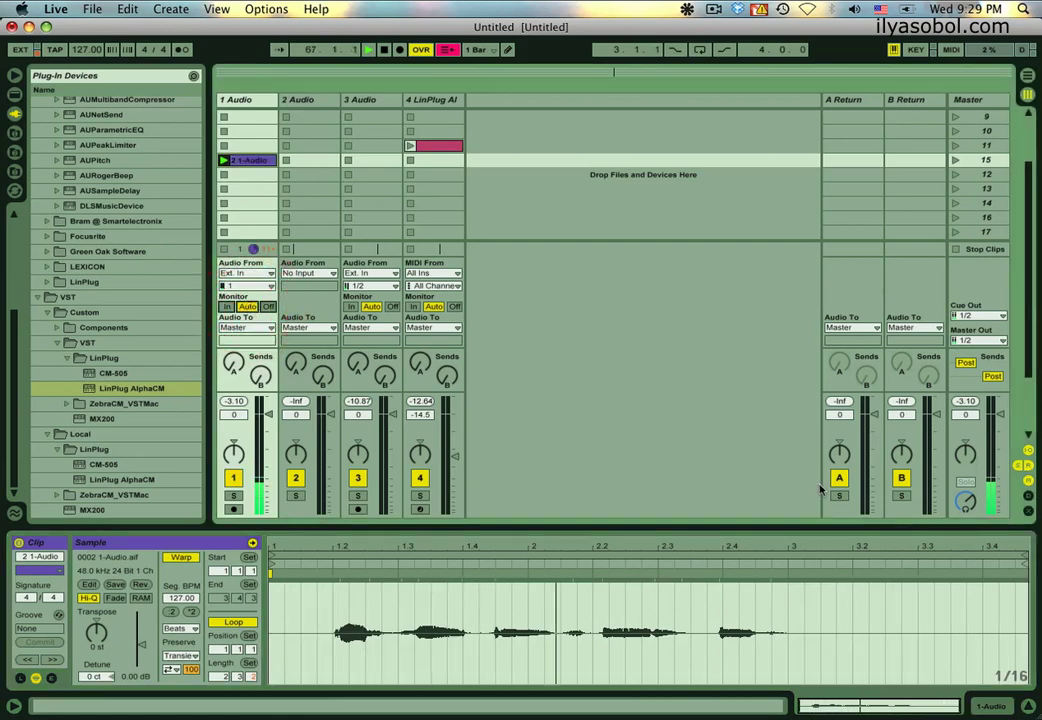
Delete the scene 15 audio clip from track 1 and set the track's monitoring back to In
{"action": "left_click", "coordinate": [249, 160]}
{"action": "key", "text": "Delete"}
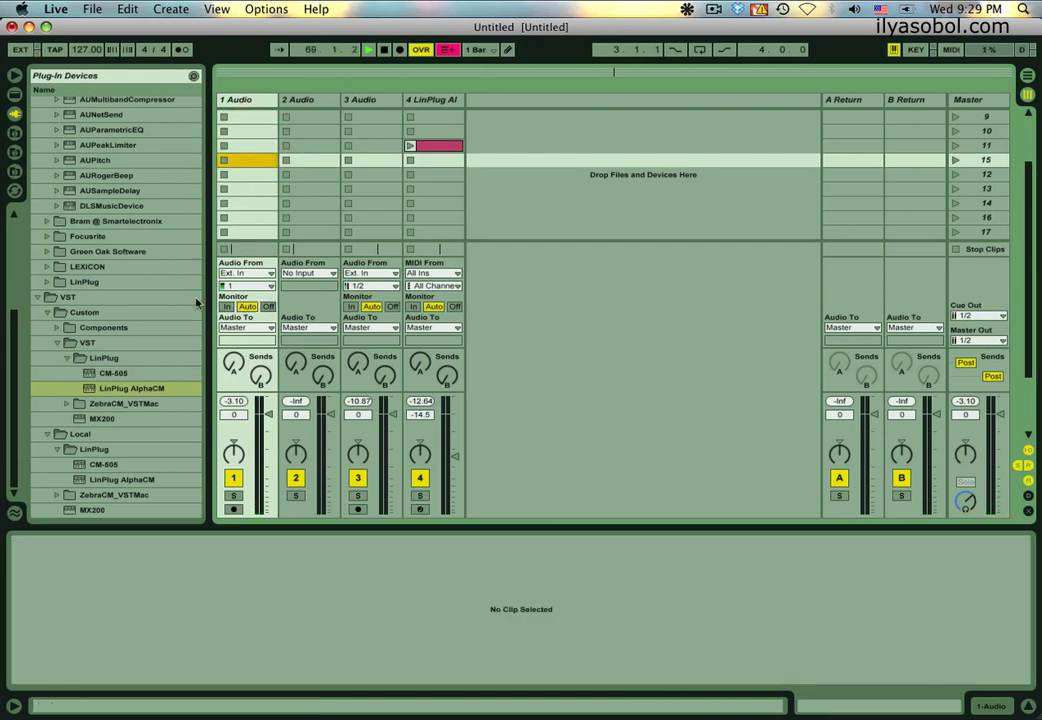
{"action": "left_click", "coordinate": [228, 308]}
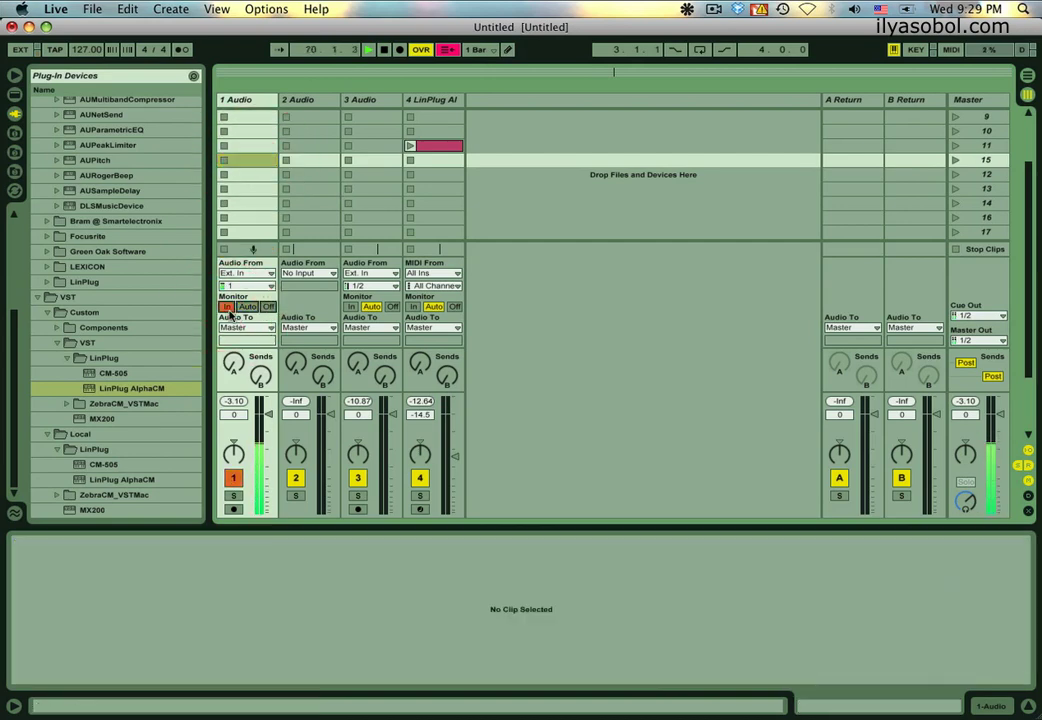
Arm MIDI track 4 for recording and overdub played notes into its scene 11 clip
{"action": "left_click", "coordinate": [232, 510]}
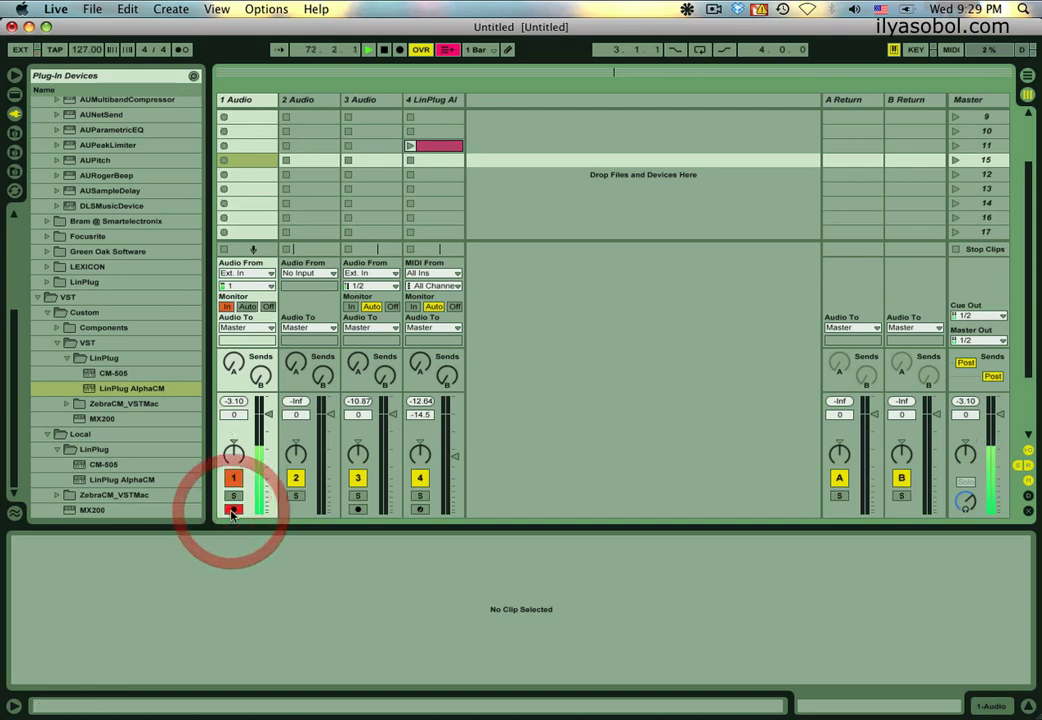
{"action": "left_click", "coordinate": [420, 509]}
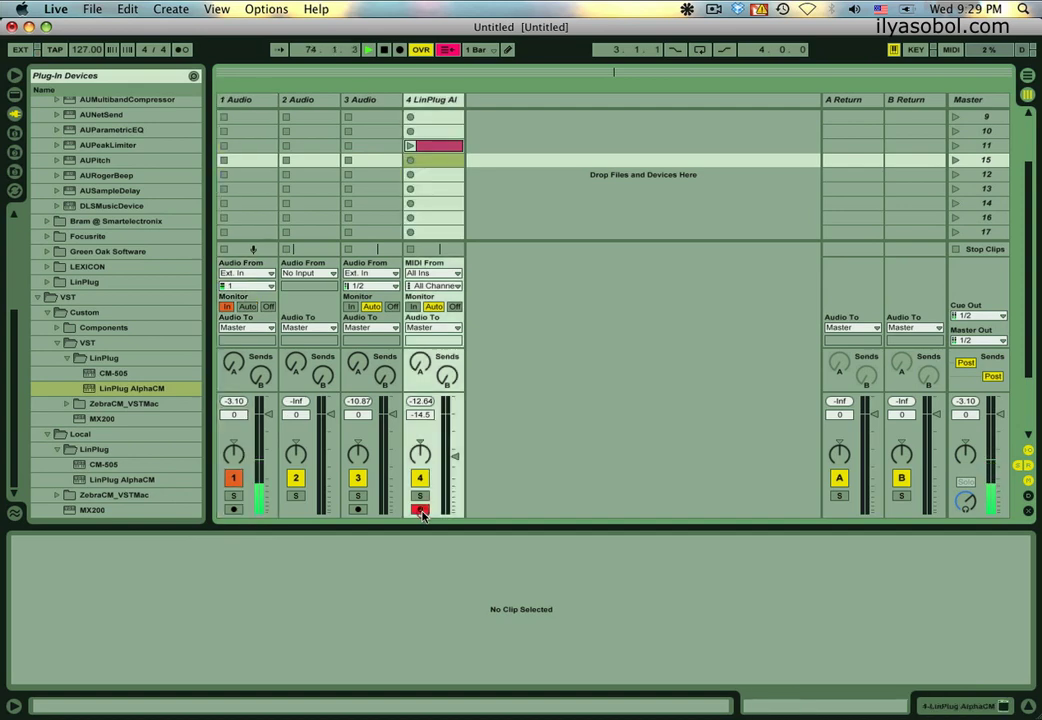
{"action": "left_click", "coordinate": [421, 146]}
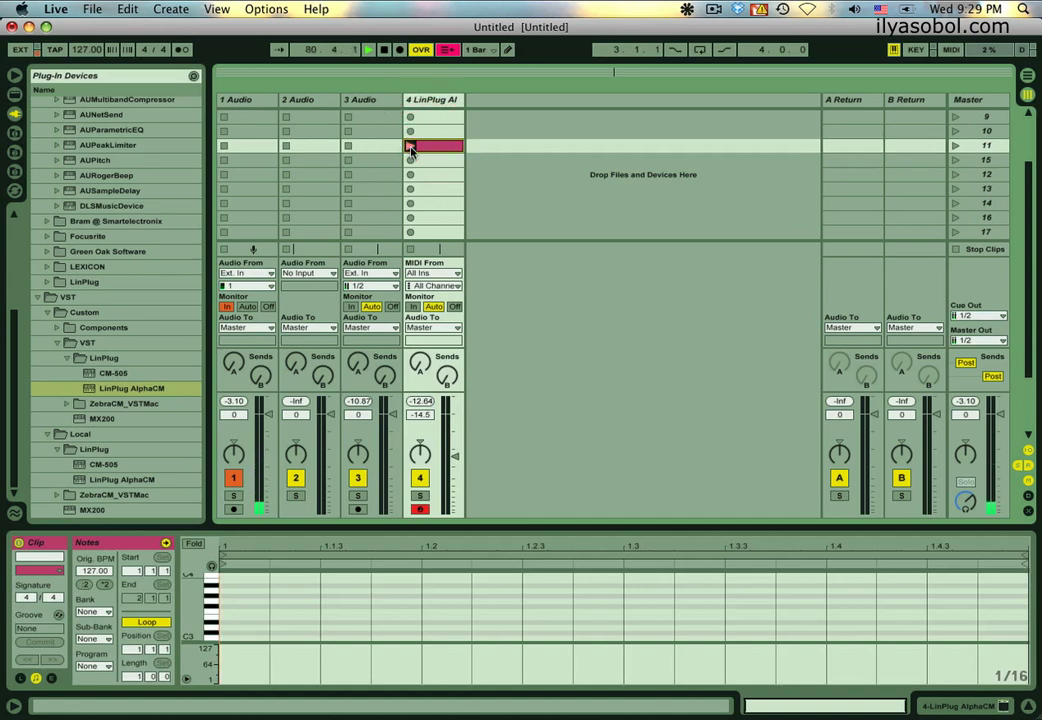
{"action": "left_click", "coordinate": [410, 147]}
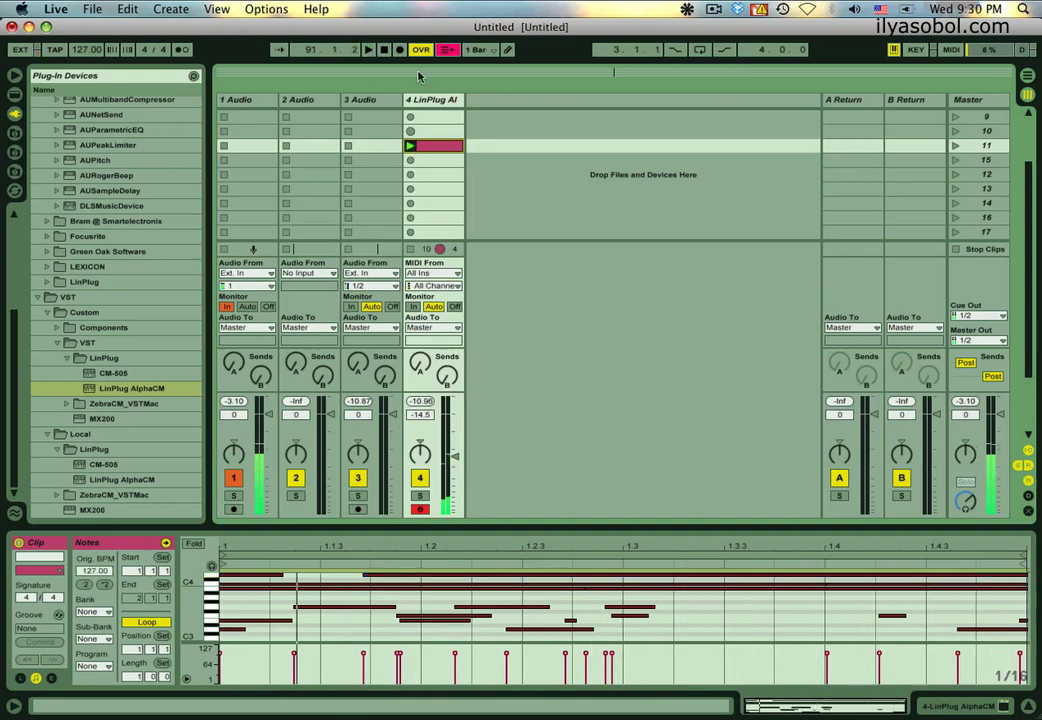
Disarm track 4 and delete most of the overdubbed notes from its scene 11 clip
{"action": "left_click", "coordinate": [423, 510]}
{"action": "left_click_drag", "start_coordinate": [256, 600], "coordinate": [1003, 622]}
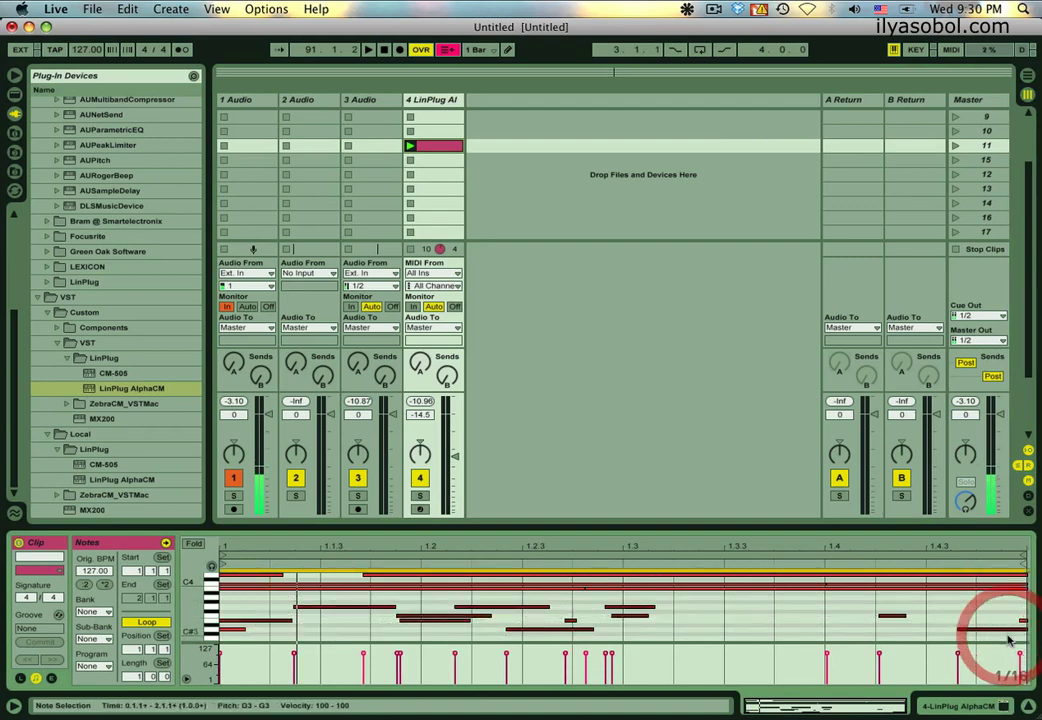
{"action": "key", "text": "Delete"}
{"action": "left_click", "coordinate": [808, 576]}
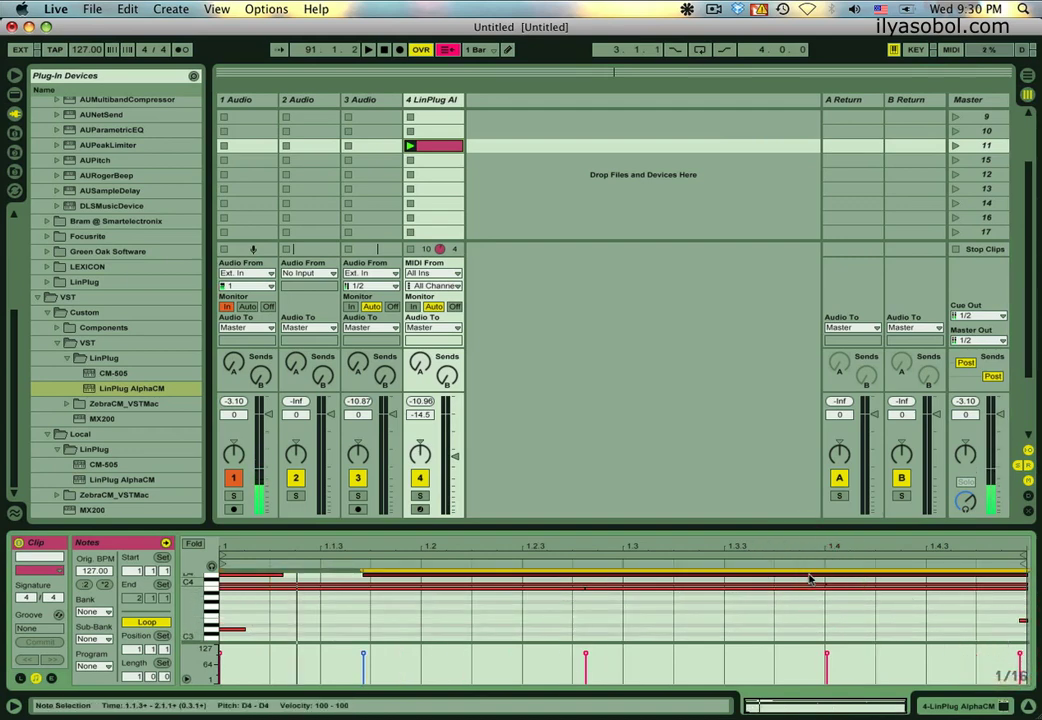
{"action": "key", "text": "Delete"}
{"action": "left_click", "coordinate": [797, 588]}
{"action": "key", "text": "Delete"}
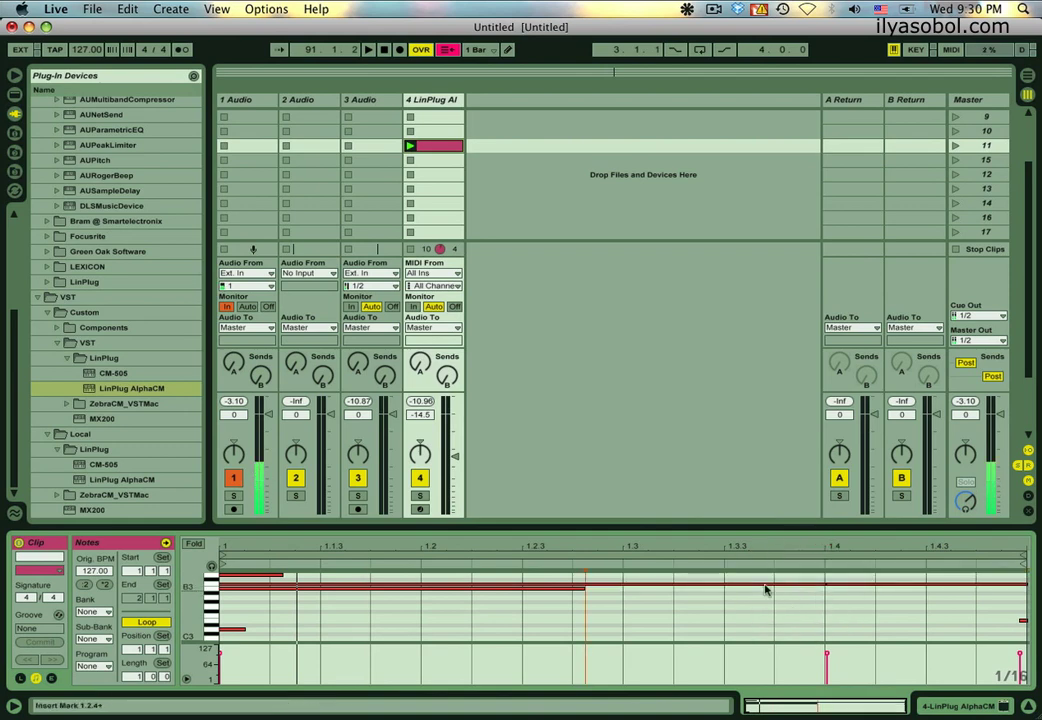
{"action": "left_click", "coordinate": [240, 631]}
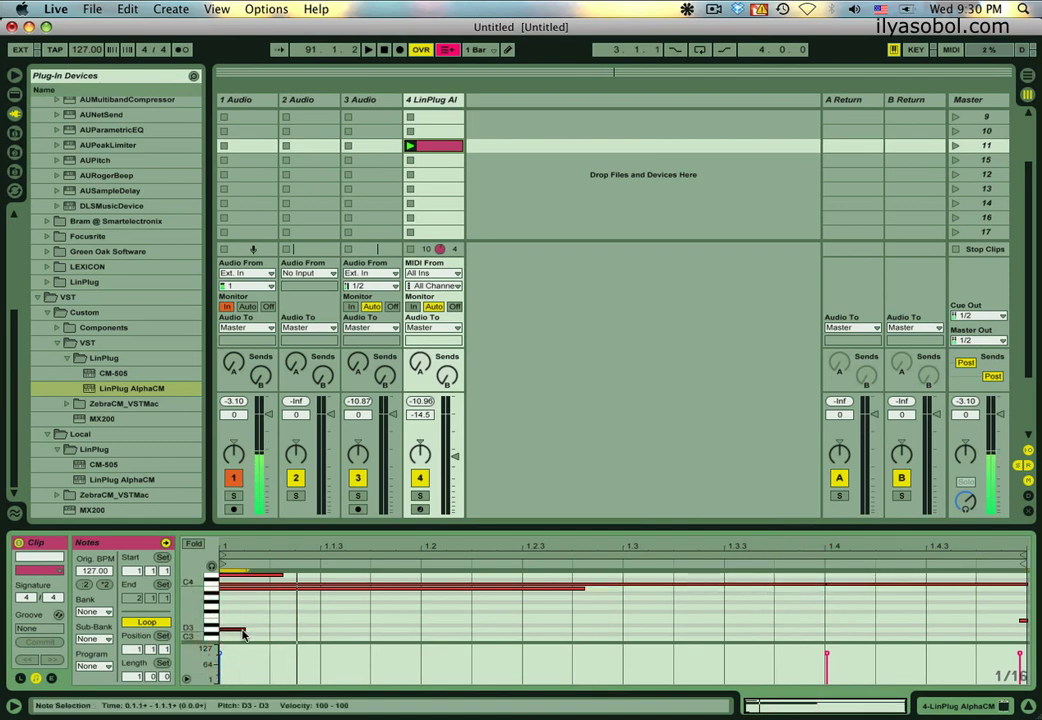
{"action": "key", "text": "Delete"}
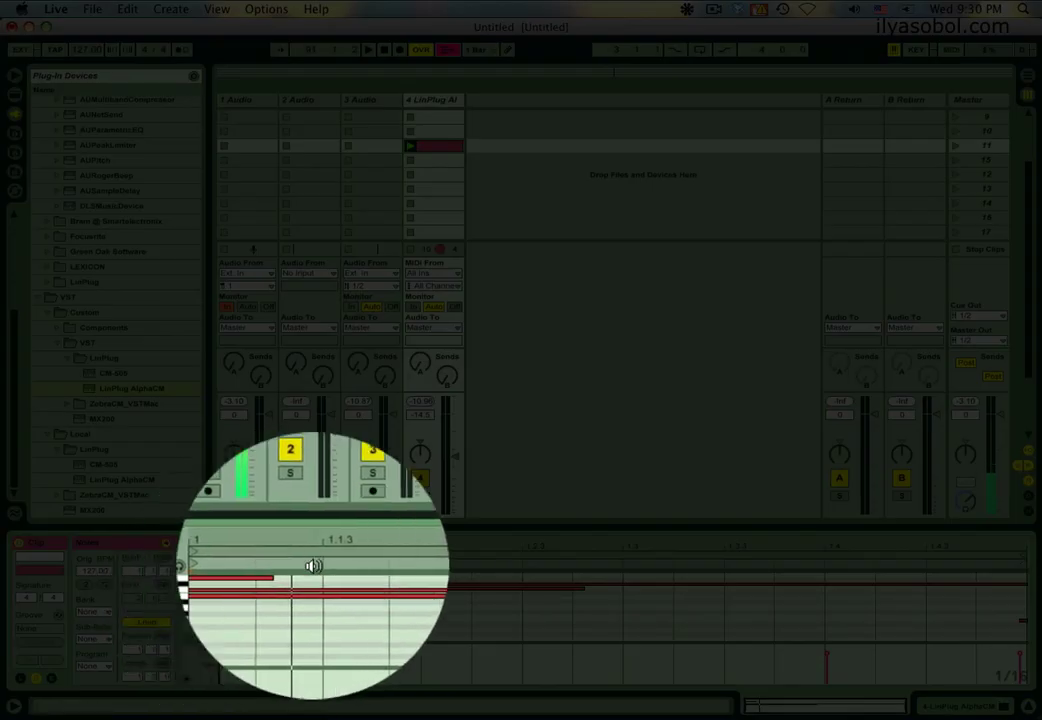
Arm MIDI track 4 again and delete its scene 11 clip
{"action": "left_click", "coordinate": [420, 509]}
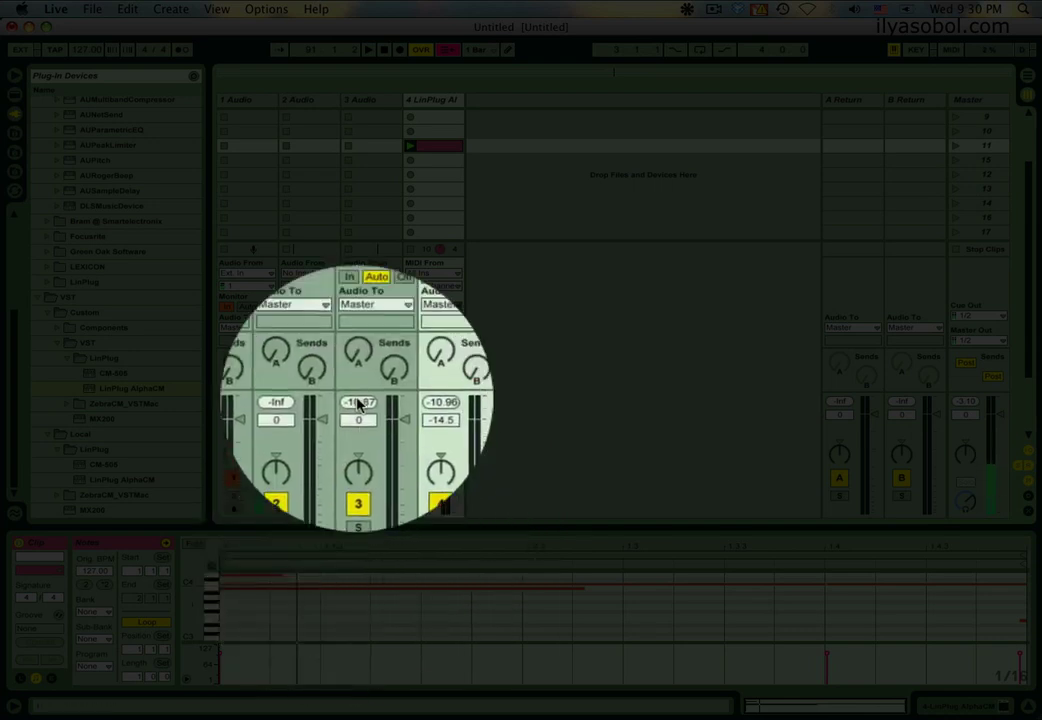
{"action": "left_click", "coordinate": [447, 153]}
{"action": "key", "text": "Delete"}
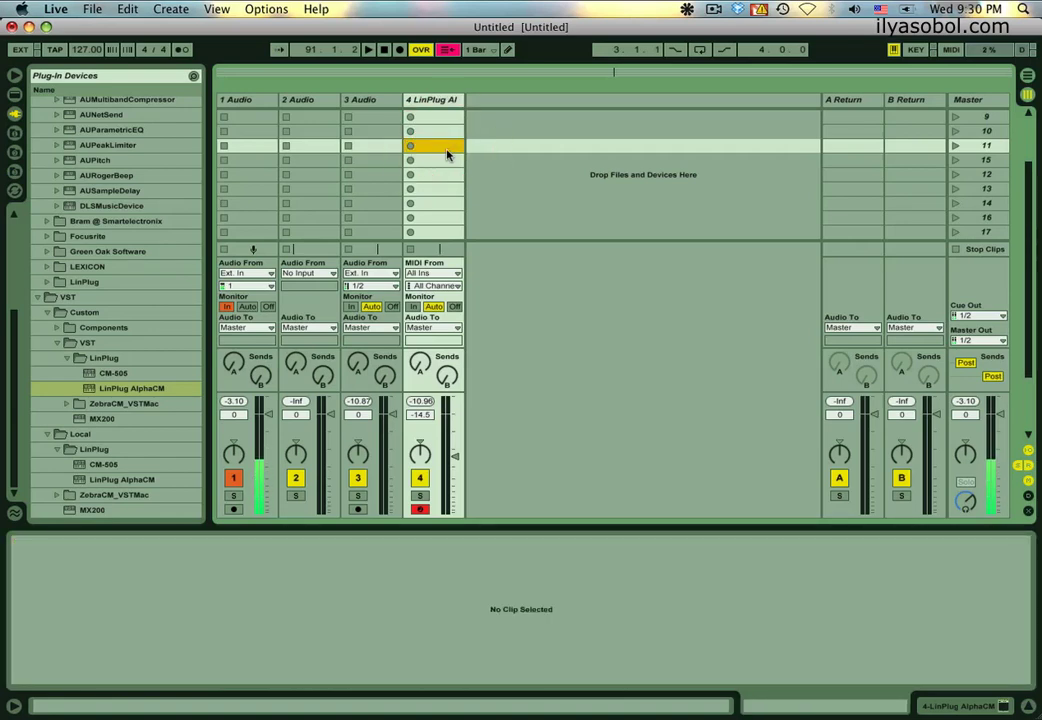
Create an empty MIDI clip in track 4's scene 15 slot, discarding the extra one made in scene 10
{"action": "double_click", "coordinate": [441, 160]}
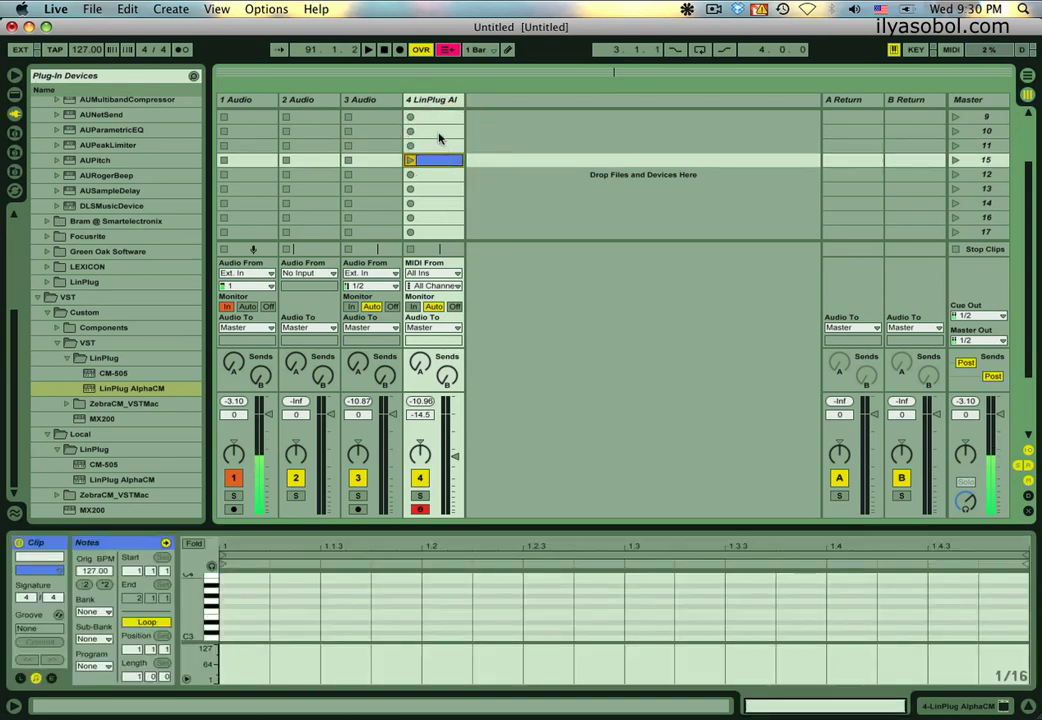
{"action": "double_click", "coordinate": [440, 134]}
{"action": "left_click", "coordinate": [440, 135]}
{"action": "key", "text": "Delete"}
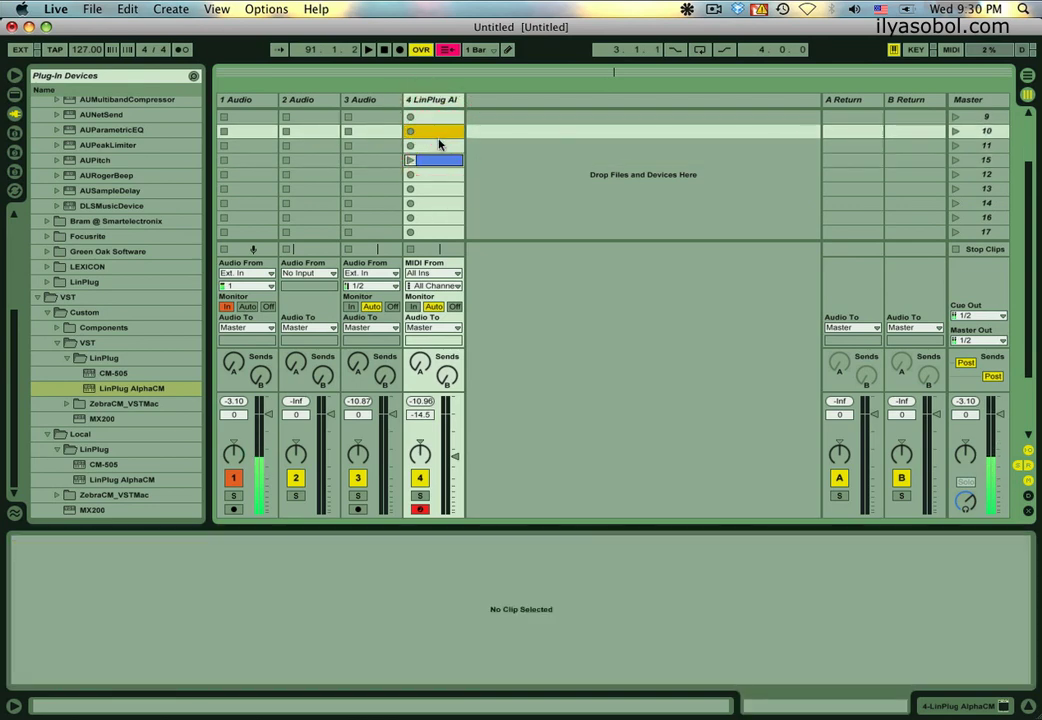
{"action": "left_click", "coordinate": [440, 161]}
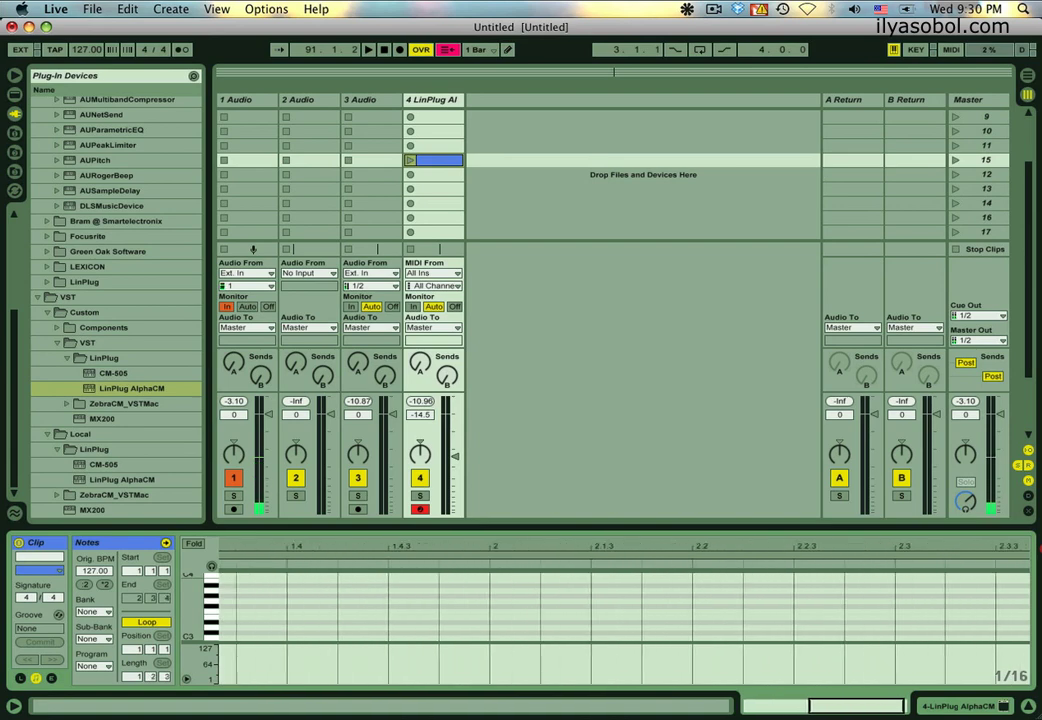
Turn off looping for the scene 15 clip, with its end at 4.3.1 and the loop length resized to 3.2.0
{"action": "left_click_drag", "start_coordinate": [1000, 546], "coordinate": [884, 546]}
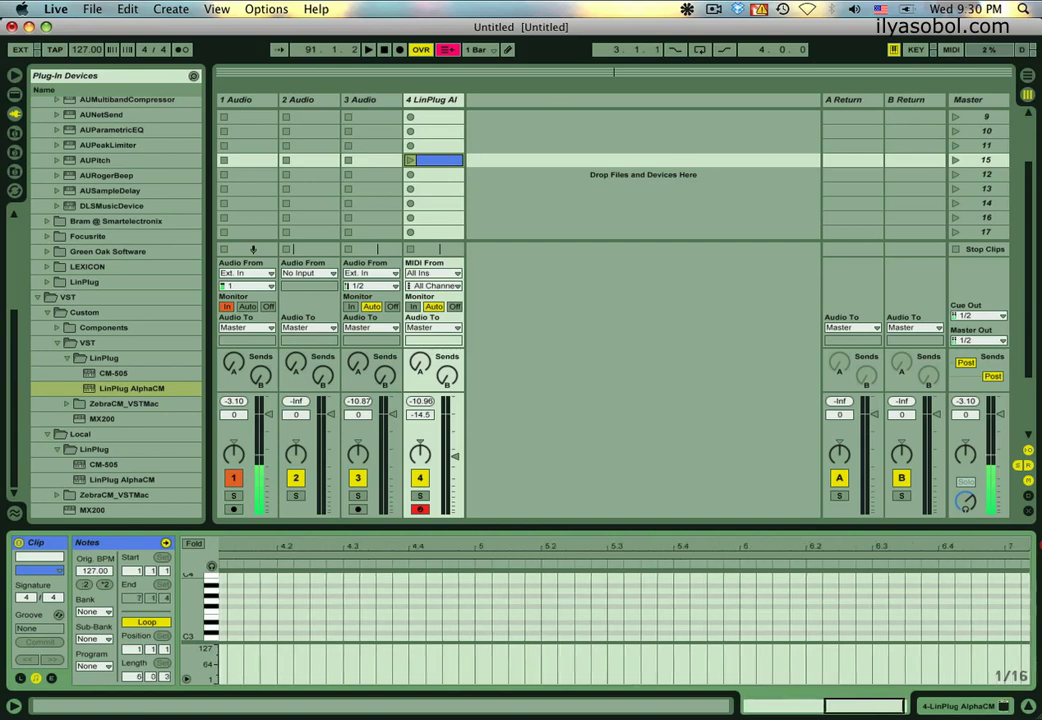
{"action": "left_click_drag", "start_coordinate": [1026, 545], "coordinate": [869, 547]}
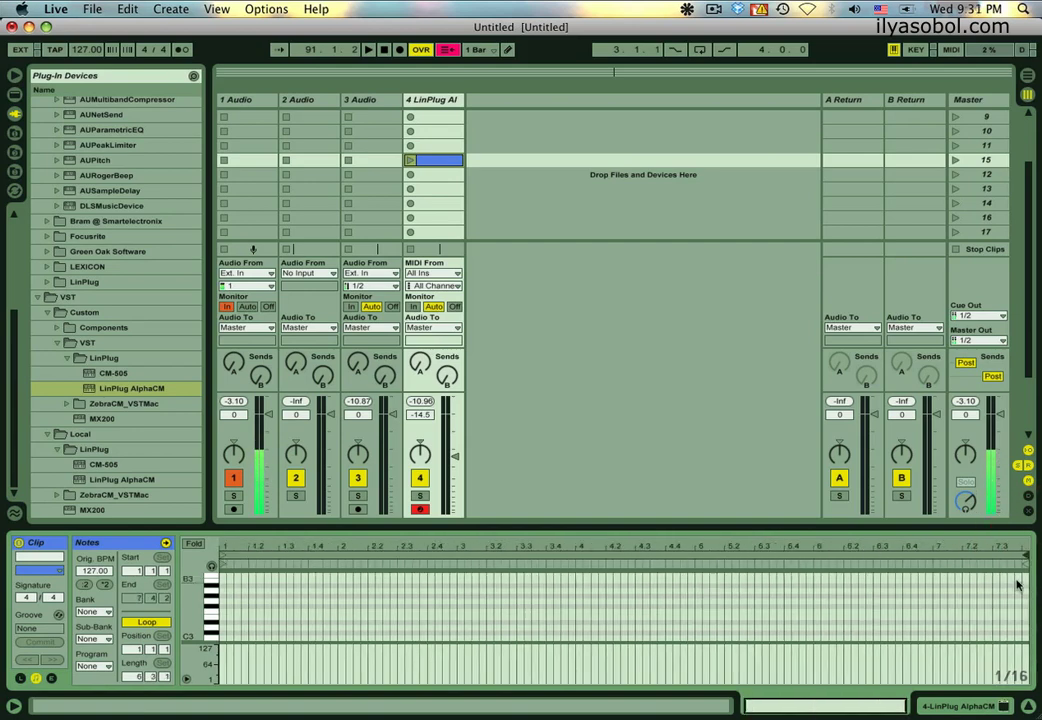
{"action": "left_click", "coordinate": [155, 624]}
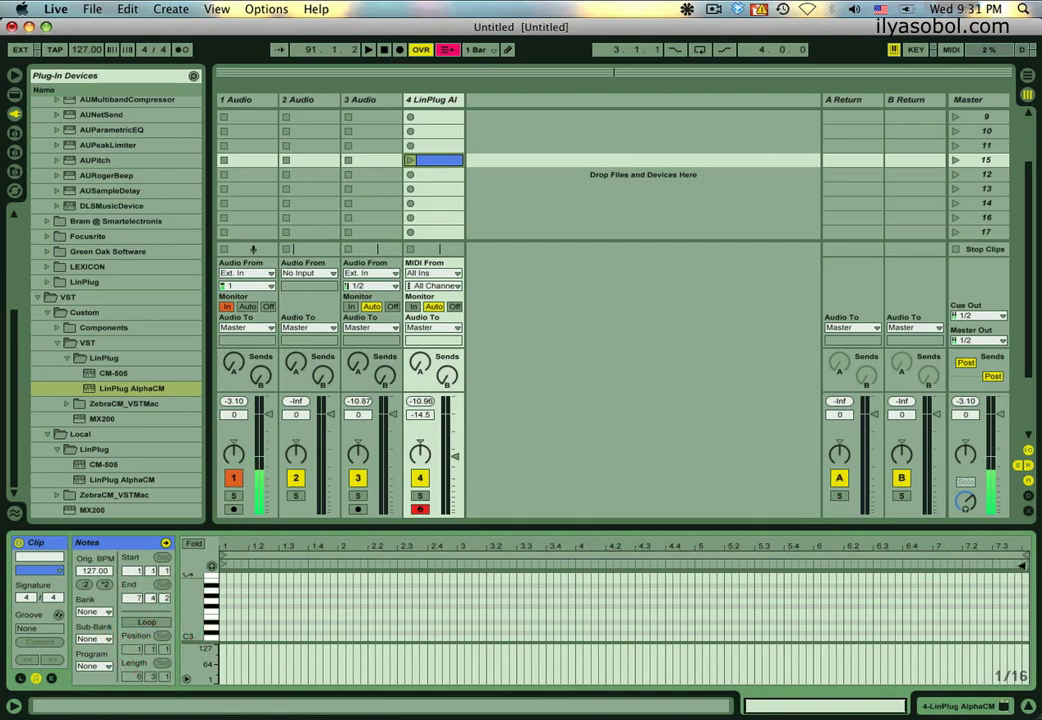
{"action": "mouse_move", "coordinate": [1022, 565]}
{"action": "left_mouse_down"}
{"action": "mouse_move", "coordinate": [465, 578]}
{"action": "mouse_move", "coordinate": [893, 560]}
{"action": "mouse_move", "coordinate": [632, 563]}
{"action": "left_mouse_up"}
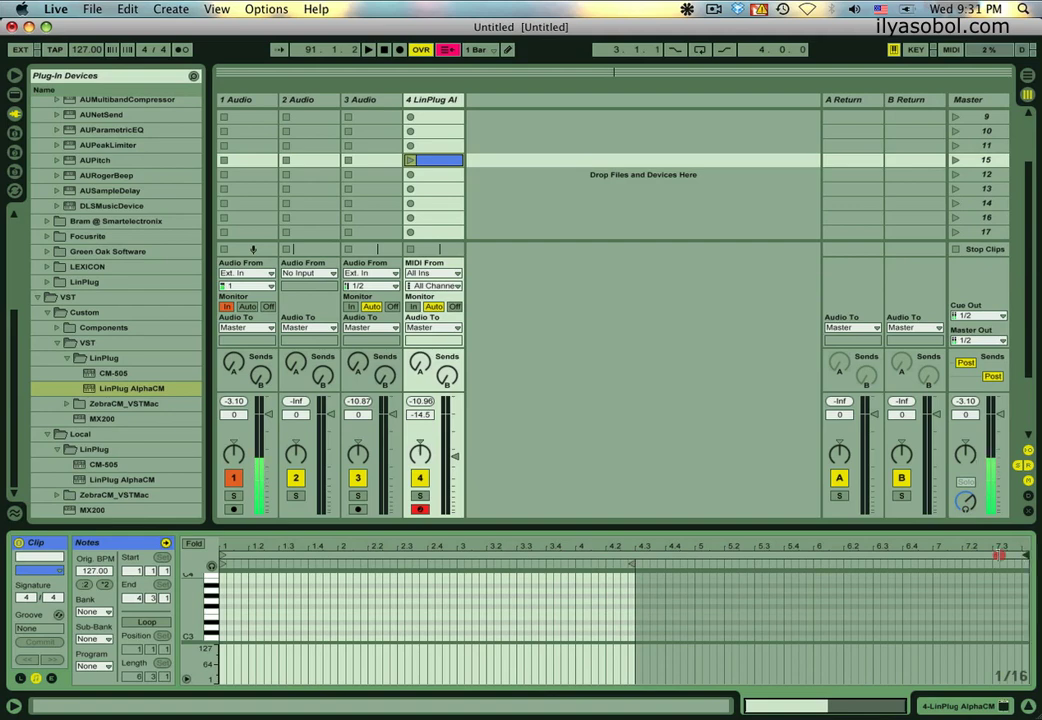
{"action": "mouse_move", "coordinate": [1000, 555]}
{"action": "left_mouse_down"}
{"action": "mouse_move", "coordinate": [609, 557]}
{"action": "mouse_move", "coordinate": [648, 550]}
{"action": "left_mouse_up"}
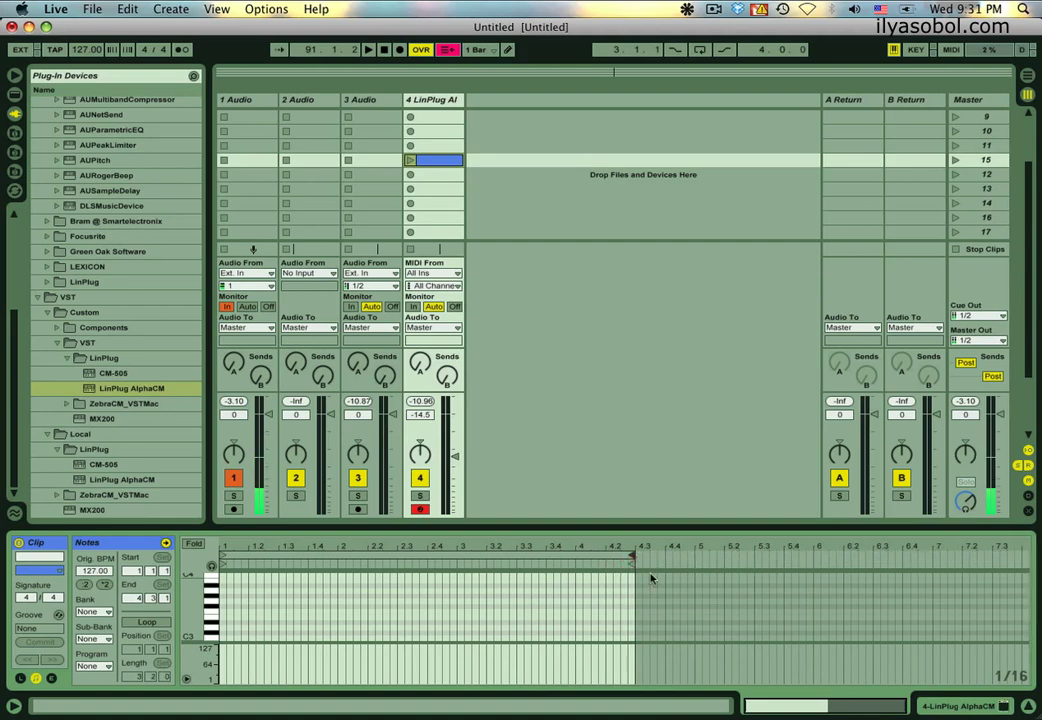
{"action": "double_click", "coordinate": [810, 706]}
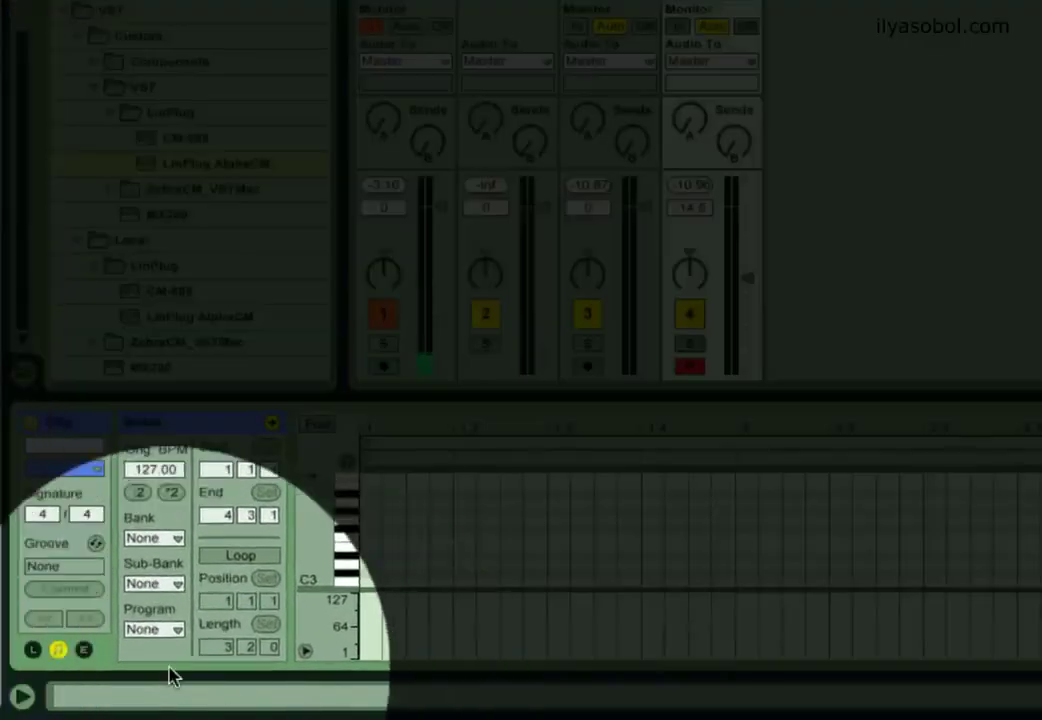
Look at the clip's launch settings, hide them again, and show its envelopes with Mixer as the device
{"action": "left_click", "coordinate": [32, 650]}
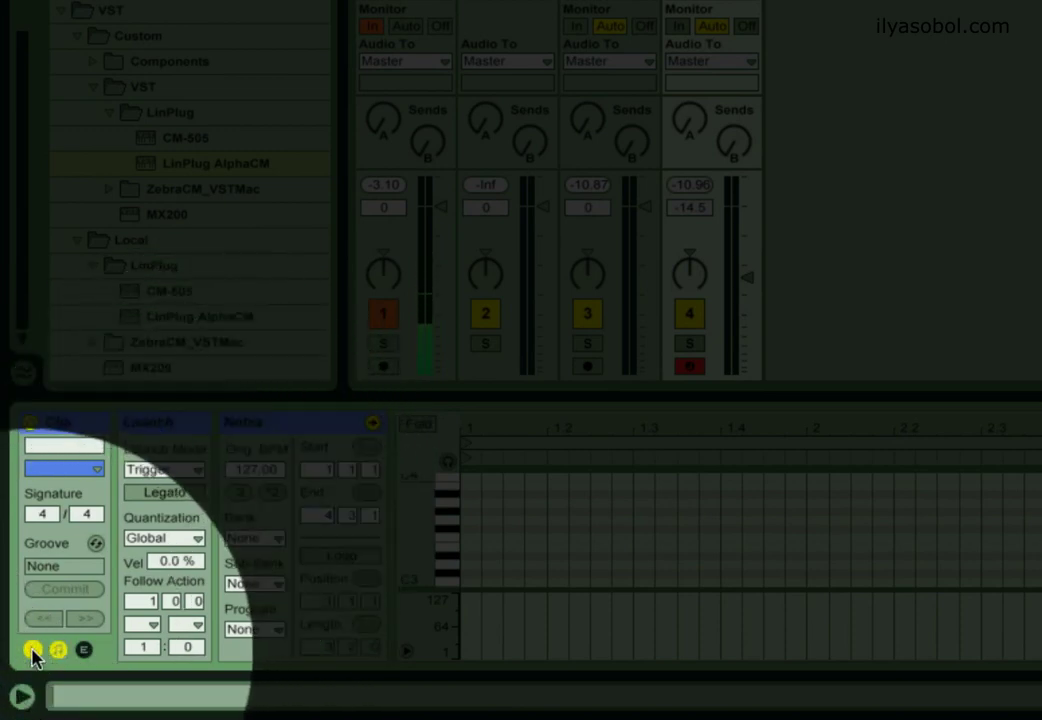
{"action": "left_click", "coordinate": [33, 650]}
{"action": "left_click", "coordinate": [84, 650]}
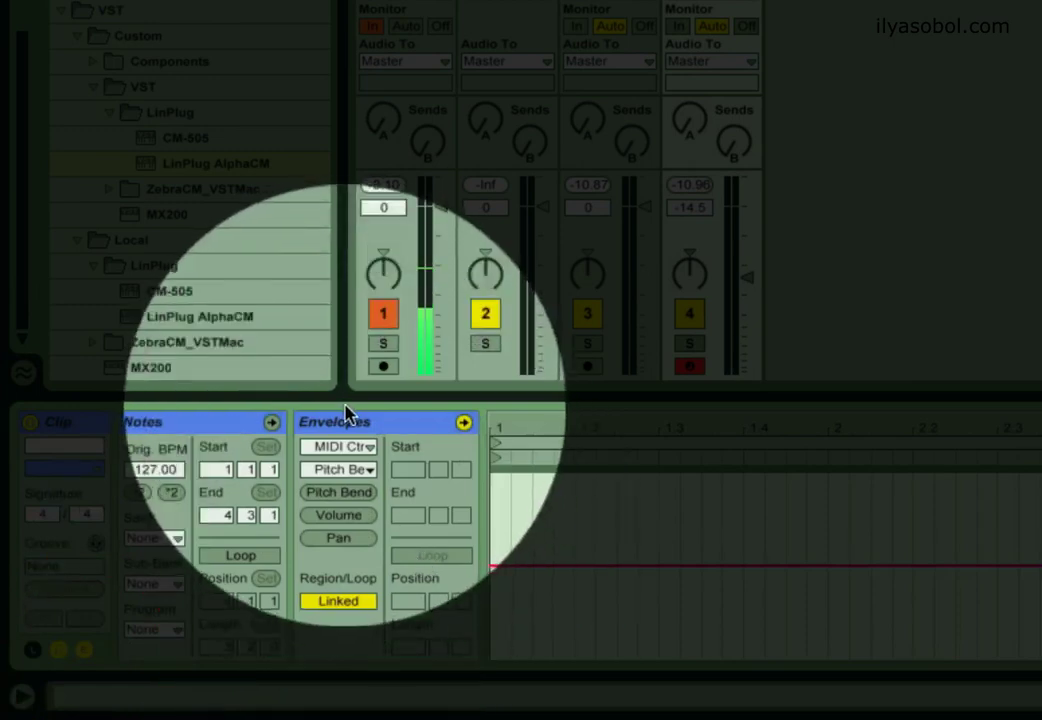
{"action": "left_click", "coordinate": [370, 455]}
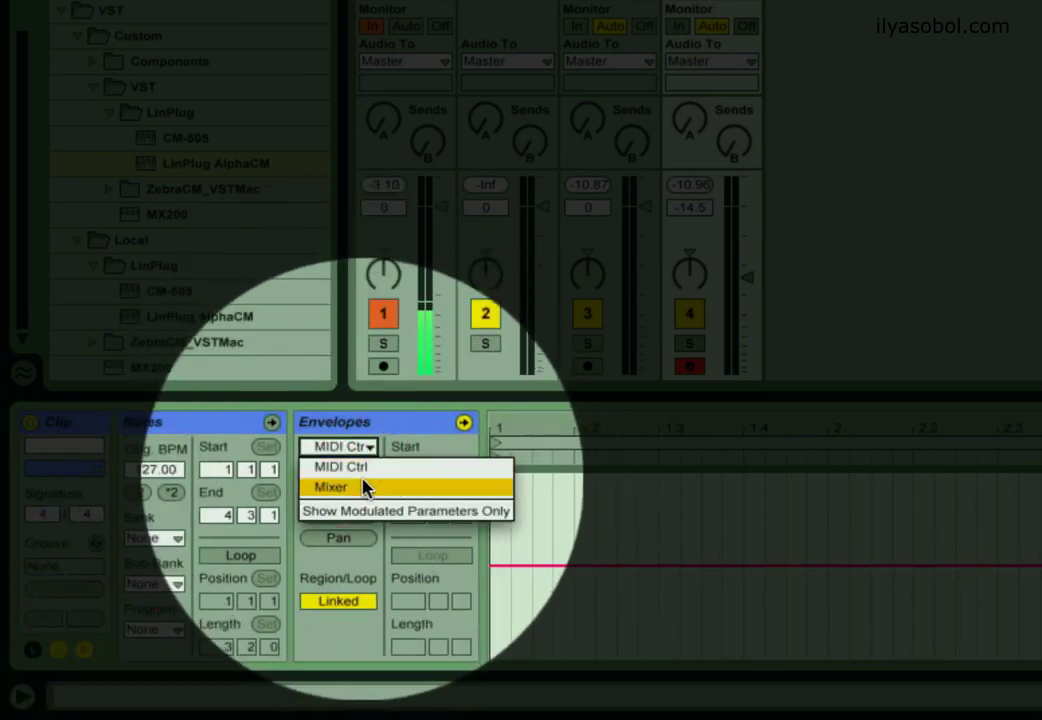
{"action": "left_click", "coordinate": [365, 487]}
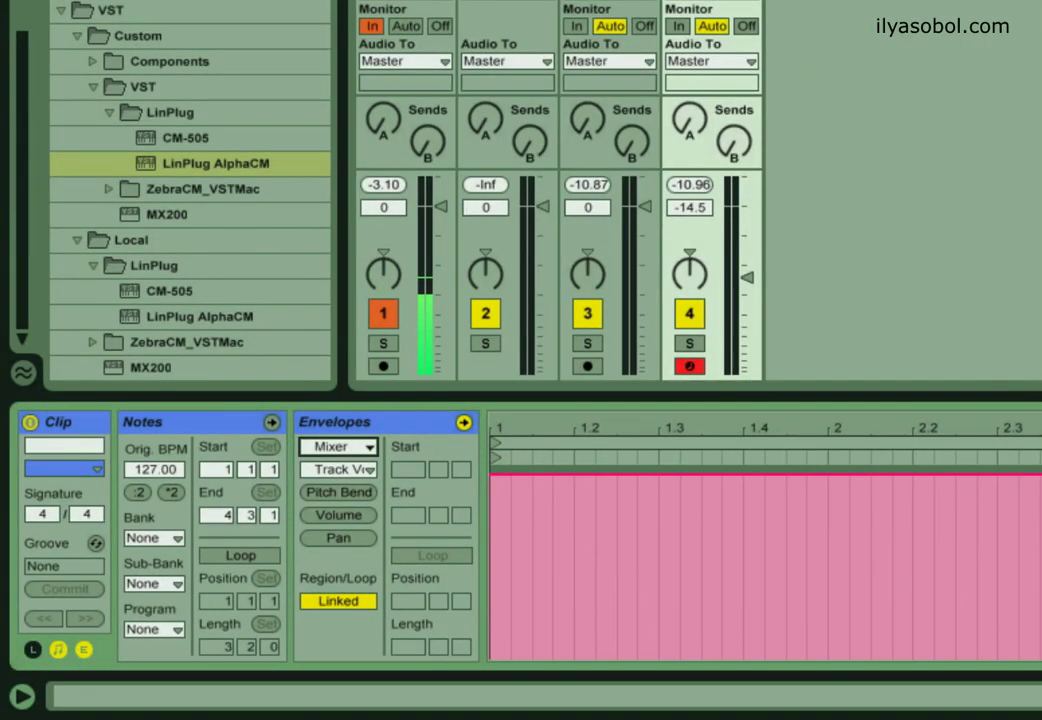
Add the EQ Eight audio effect after LinPlug AlphaCM in track 4's device chain
{"action": "key", "text": "shift+Tab"}
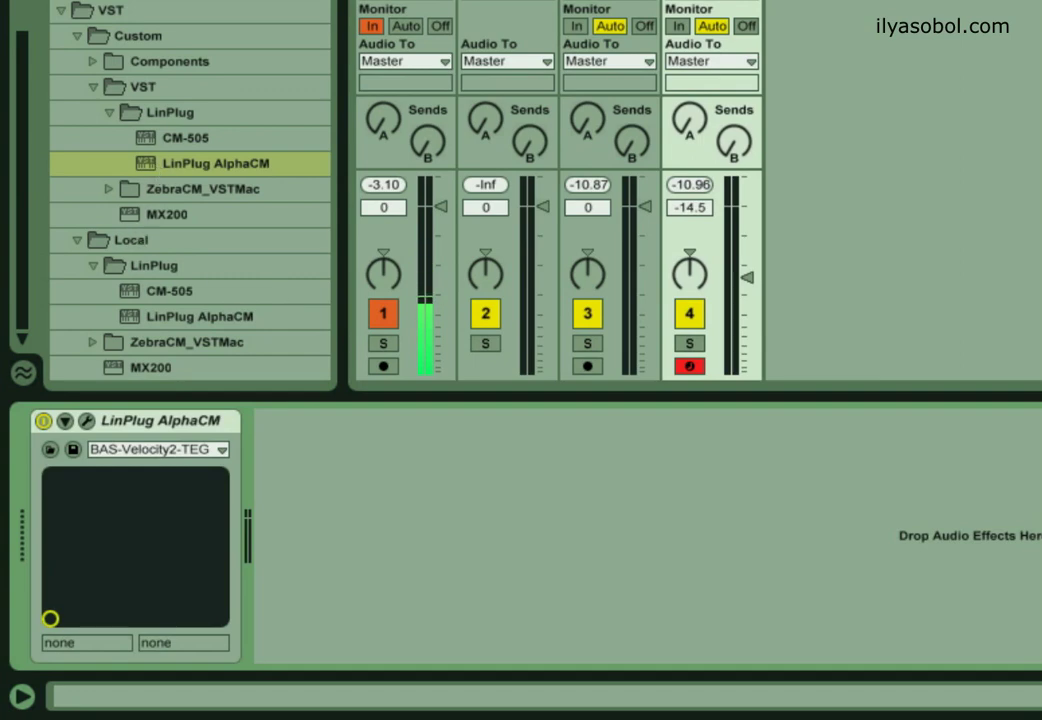
{"action": "key", "text": "super+alt+1"}
{"action": "key", "text": "super+alt+l"}
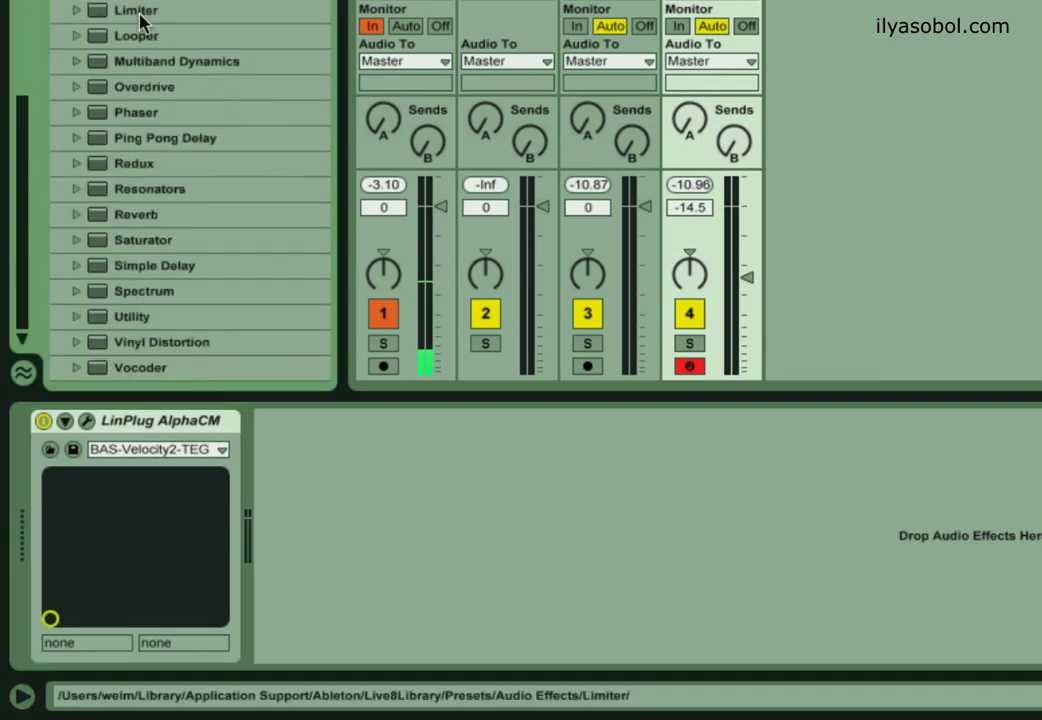
{"action": "scroll", "coordinate": [198, 55], "scroll_direction": "up", "scroll_amount": 5}
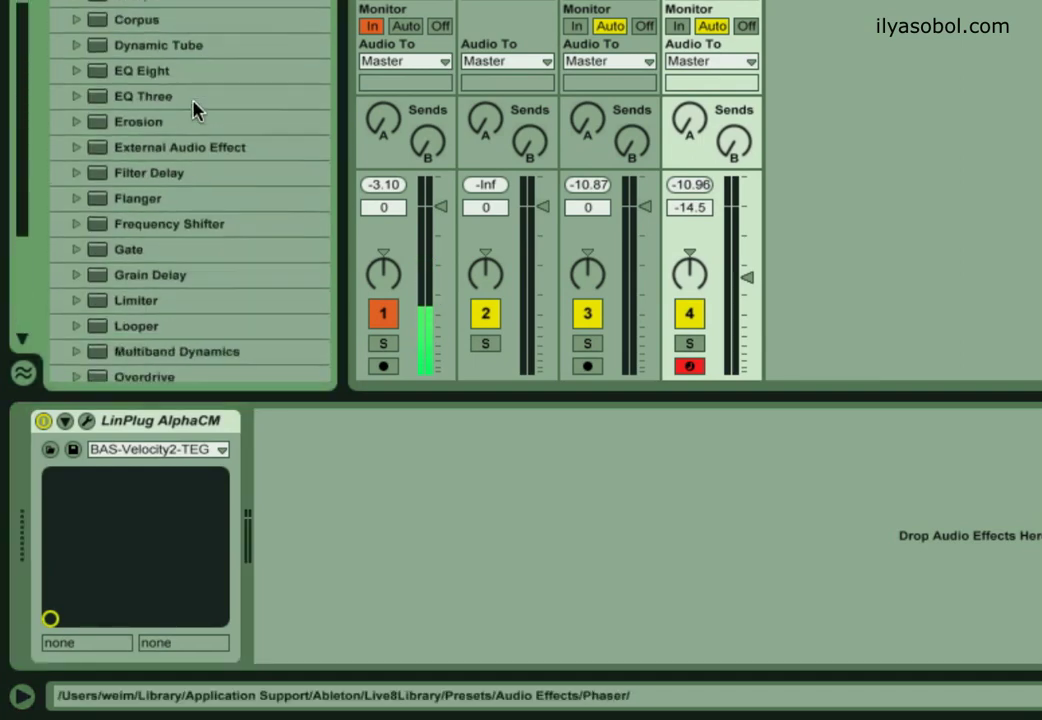
{"action": "double_click", "coordinate": [170, 23]}
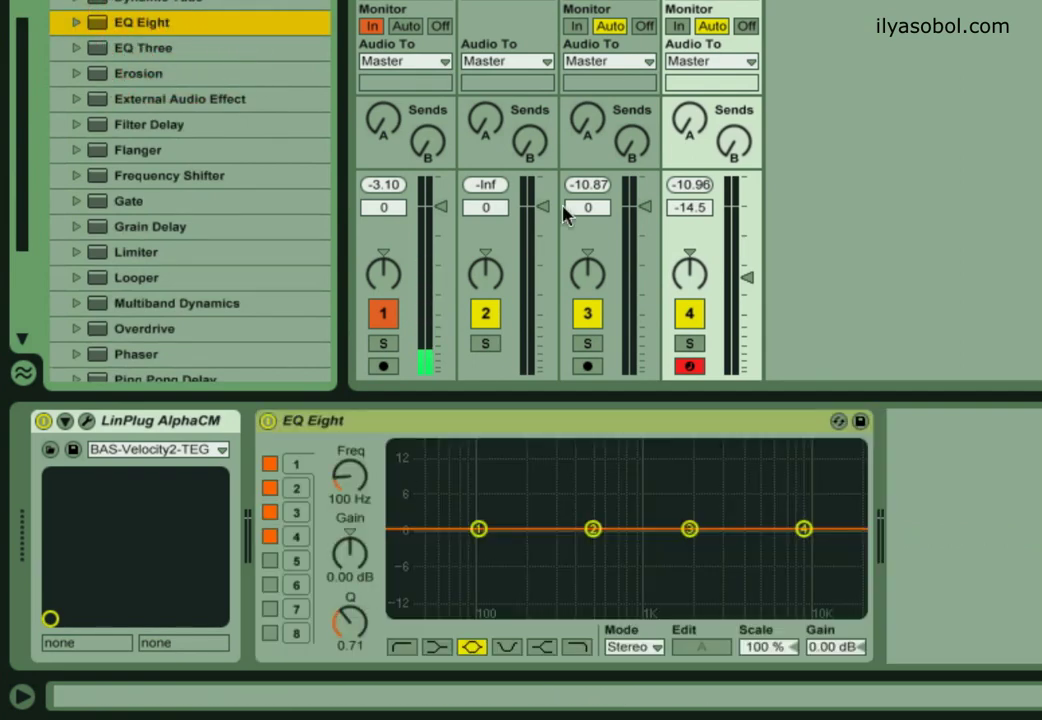
Choose EQ Eight as the scene 15 clip's envelope device and look through the parameters it offers
{"action": "key", "text": "shift+Tab"}
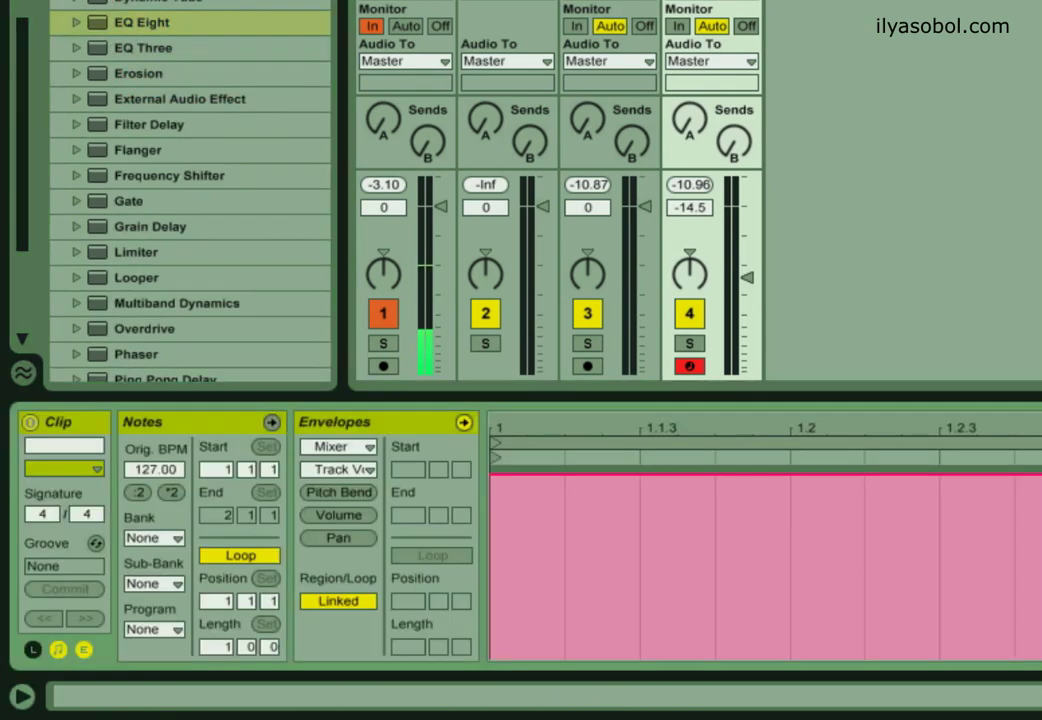
{"action": "key", "text": "Down"}
{"action": "key", "text": "Up"}
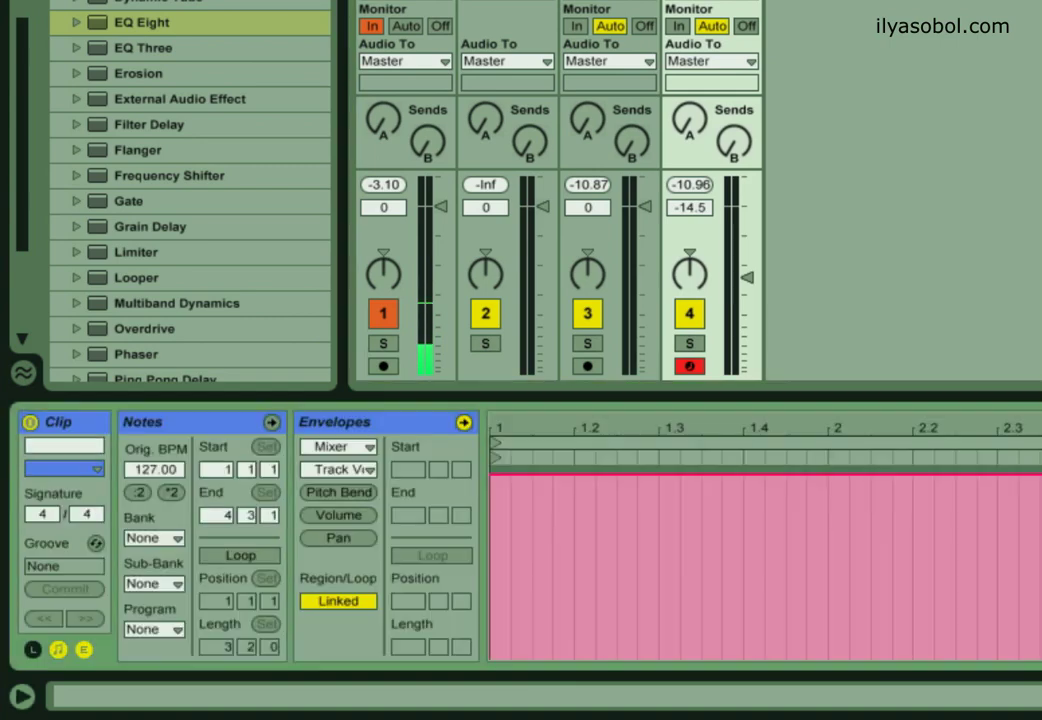
{"action": "left_click", "coordinate": [370, 449]}
{"action": "left_click", "coordinate": [367, 487]}
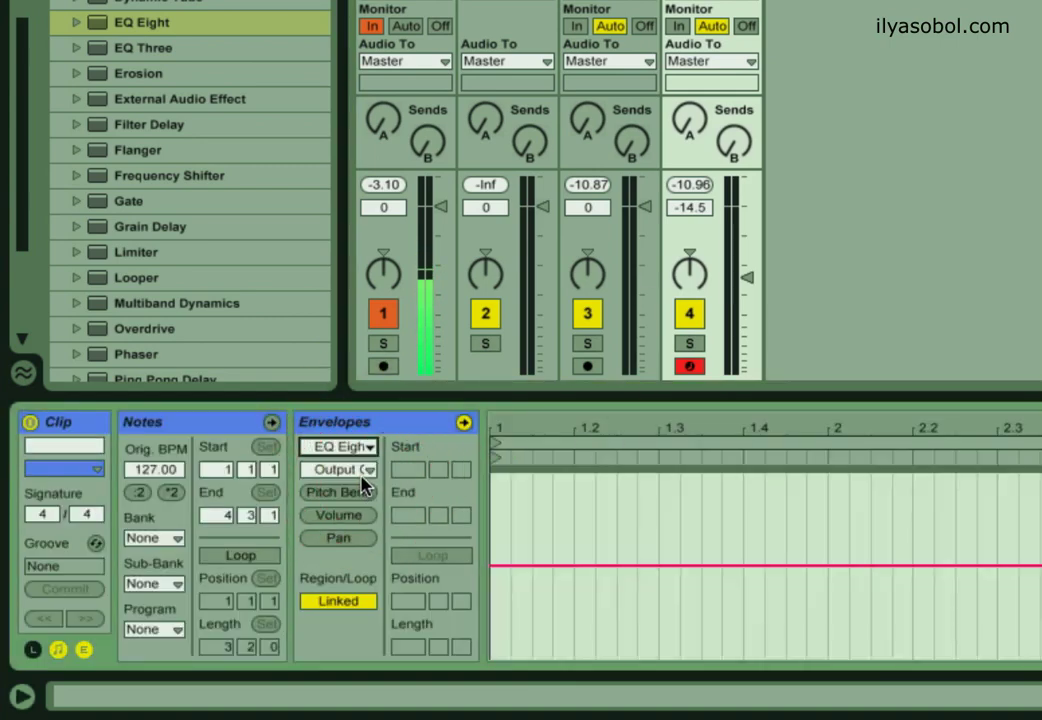
{"action": "left_click", "coordinate": [366, 469]}
{"action": "scroll", "coordinate": [415, 300], "scroll_direction": "down", "scroll_amount": 3}
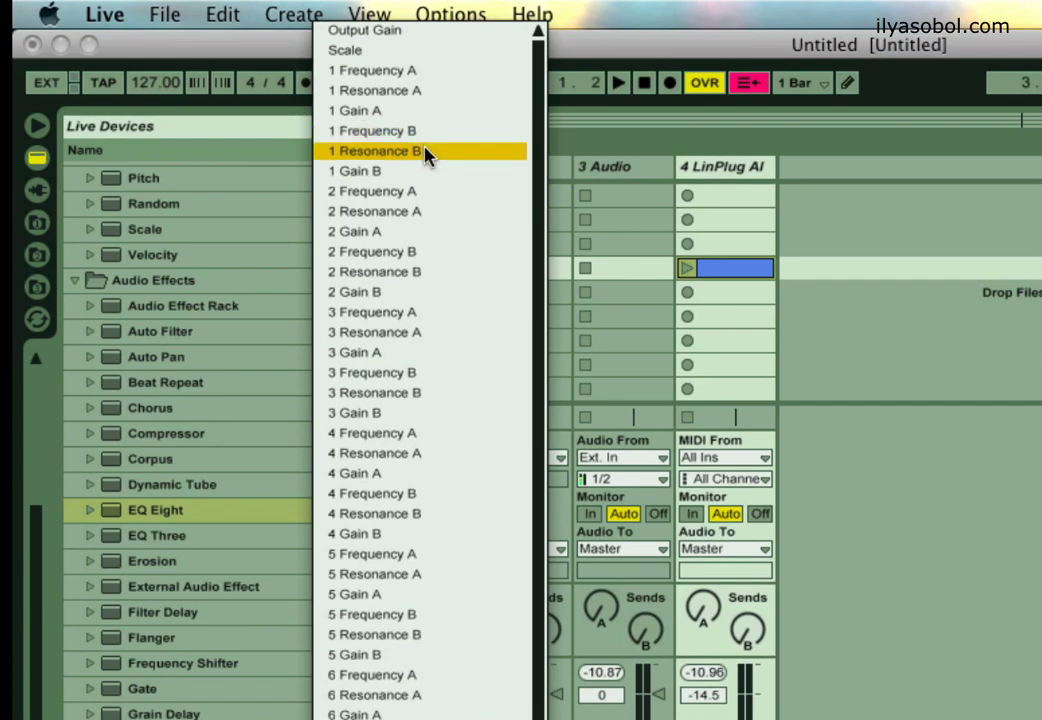
{"action": "key", "text": "Escape"}
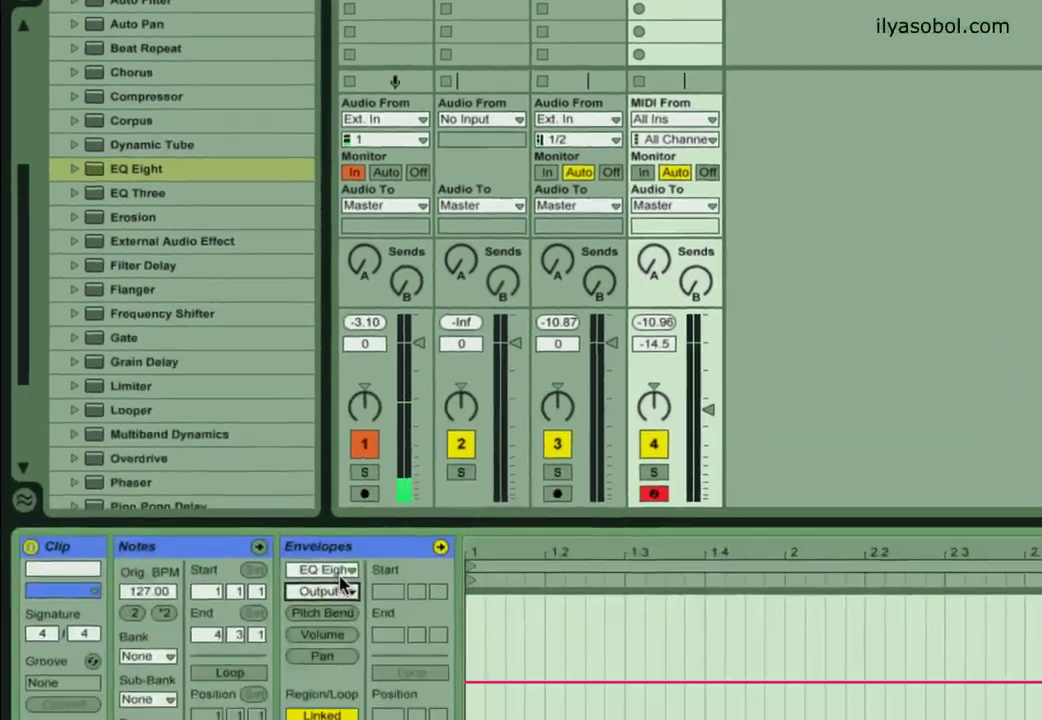
Switch the clip's envelope device to MIDI Ctrl and look through its controller list, keeping Pitch Bend
{"action": "left_click", "coordinate": [326, 567]}
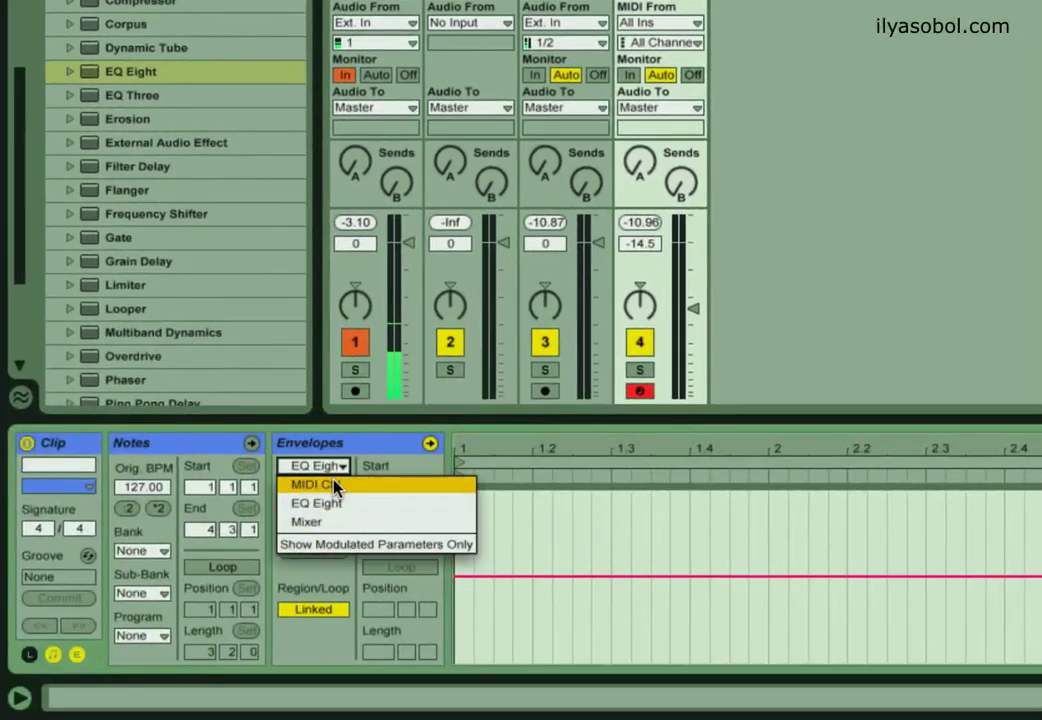
{"action": "left_click", "coordinate": [336, 485]}
{"action": "left_click", "coordinate": [335, 488]}
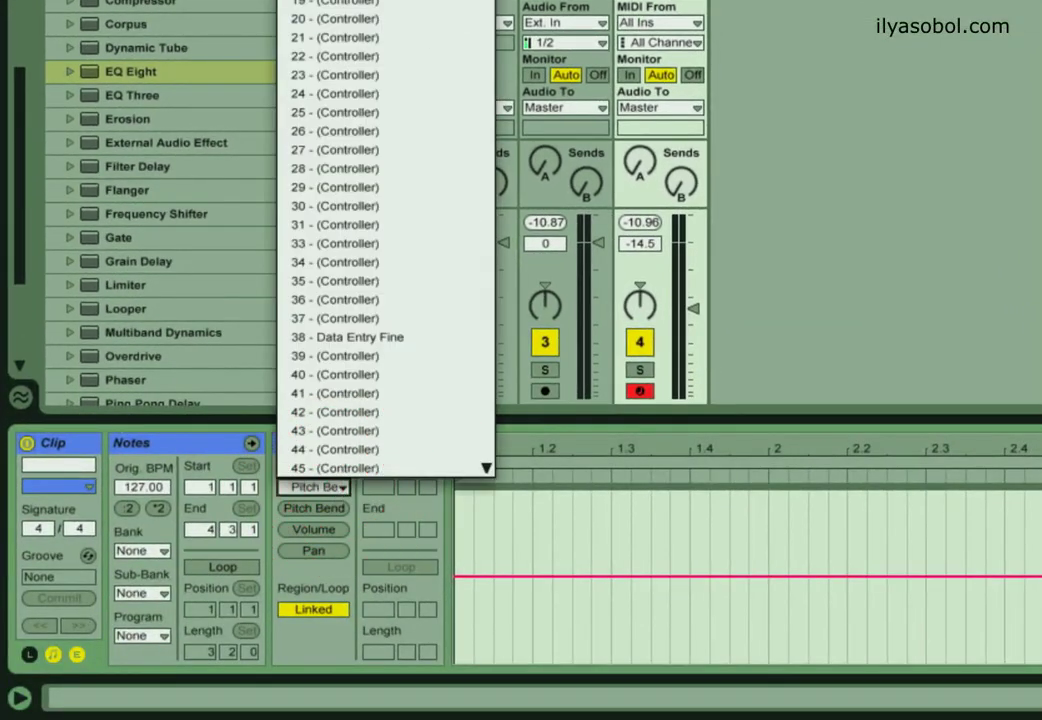
{"action": "scroll", "coordinate": [407, 186], "scroll_direction": "down", "scroll_amount": 20}
{"action": "scroll", "coordinate": [407, 186], "scroll_direction": "up", "scroll_amount": 20}
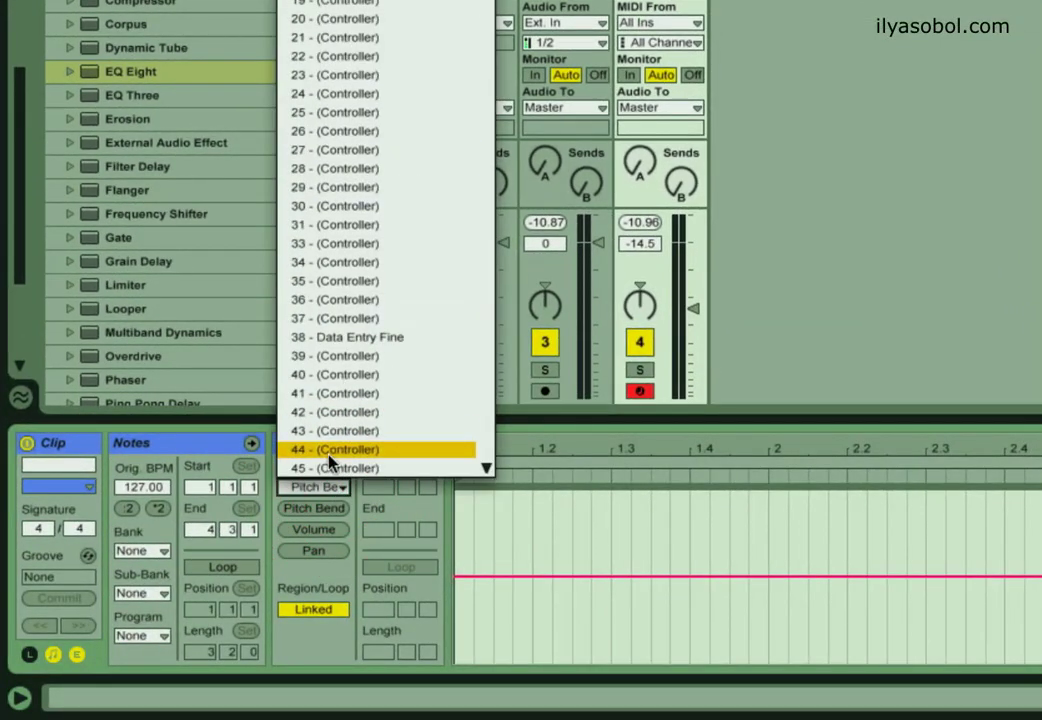
{"action": "left_click", "coordinate": [333, 605]}
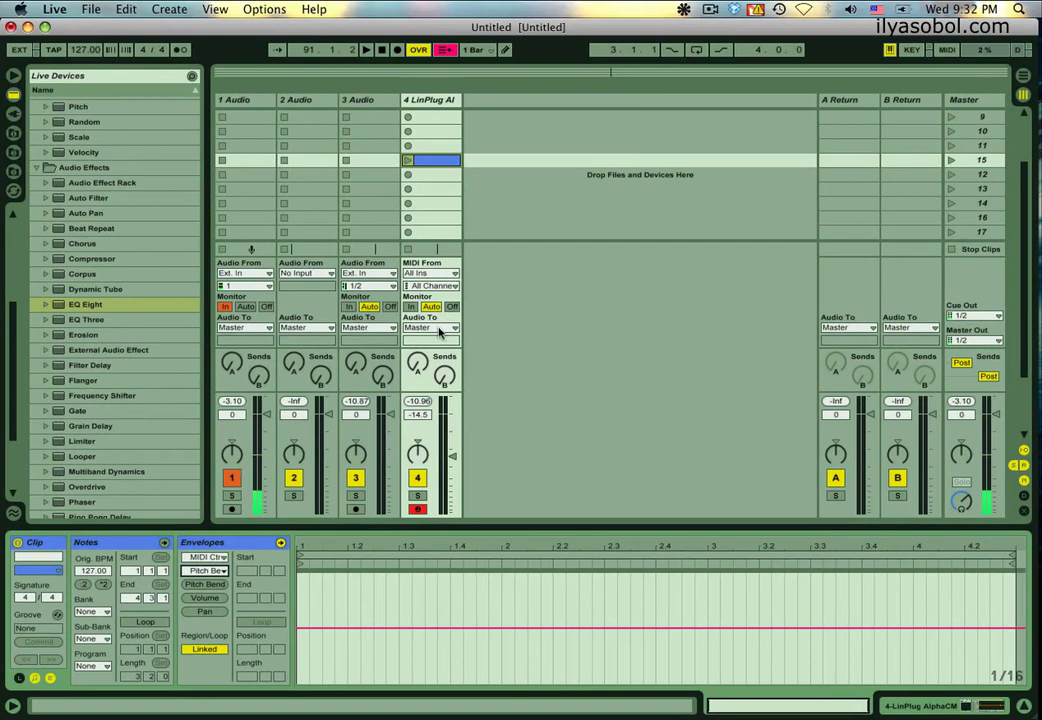
Route track 4's audio output to Ext. Out on channels 1/2
{"action": "left_click", "coordinate": [432, 328]}
{"action": "left_click", "coordinate": [438, 340]}
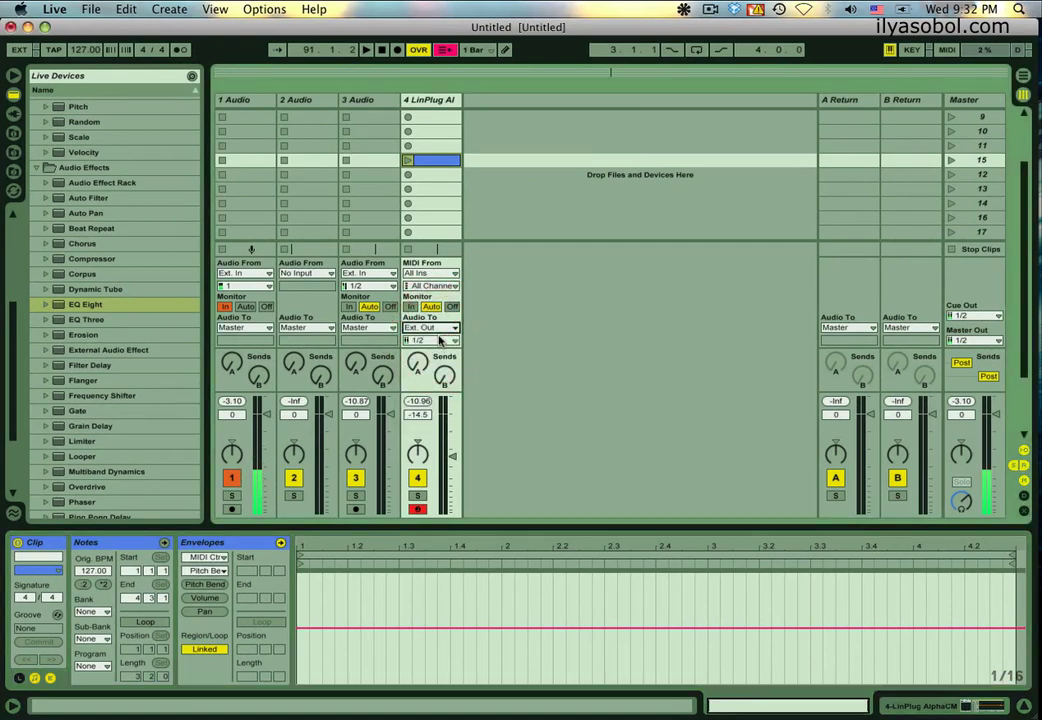
{"action": "left_click", "coordinate": [428, 328]}
{"action": "left_click", "coordinate": [560, 318]}
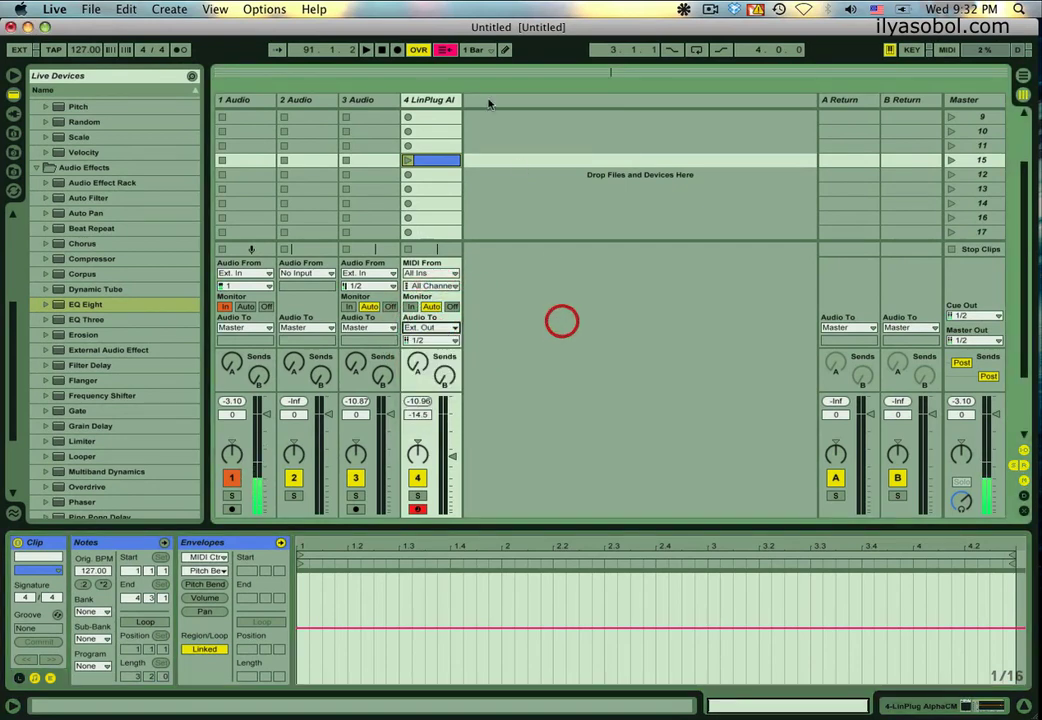
Remove the LinPlug AlphaCM instrument from track 4's device chain
{"action": "left_click", "coordinate": [455, 101]}
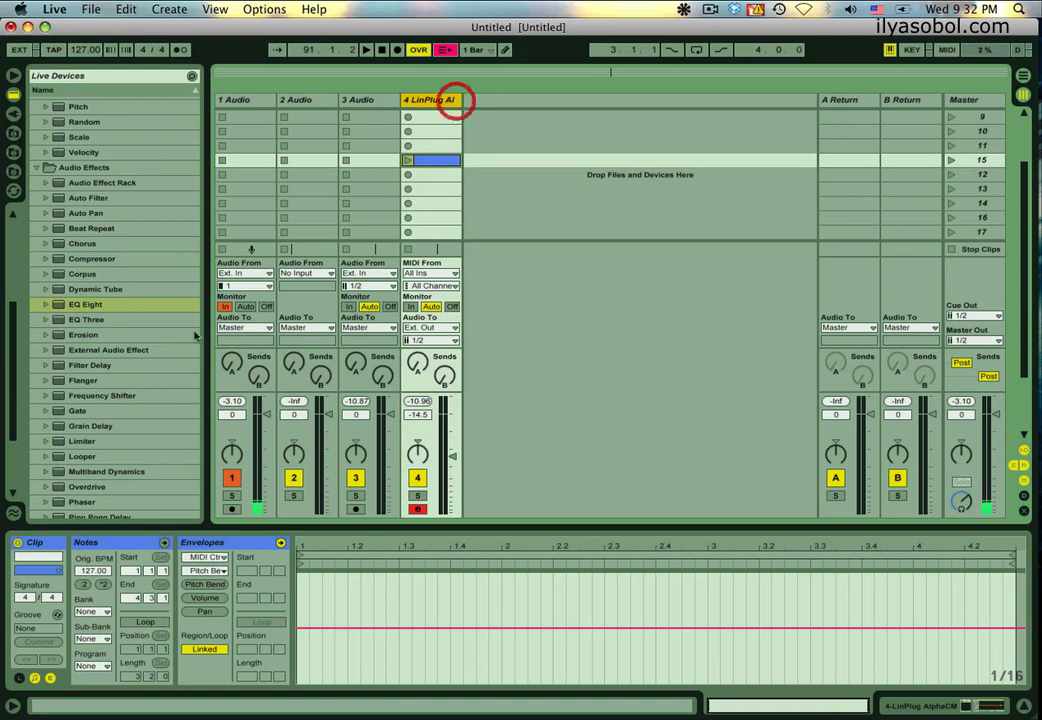
{"action": "double_click", "coordinate": [436, 101]}
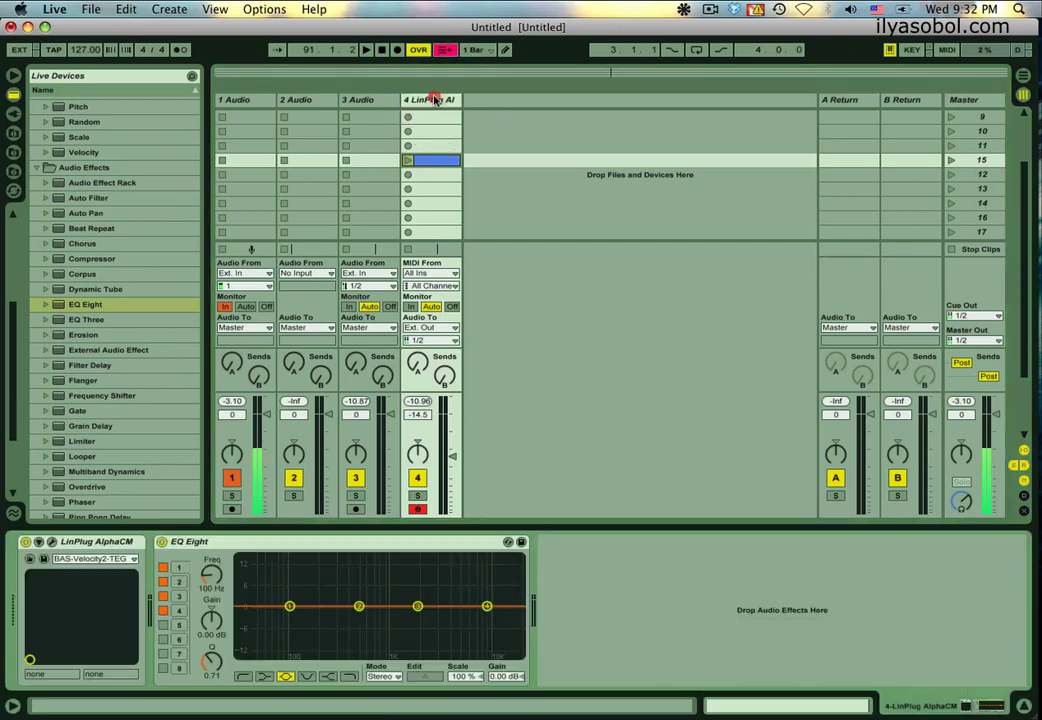
{"action": "left_click", "coordinate": [80, 542]}
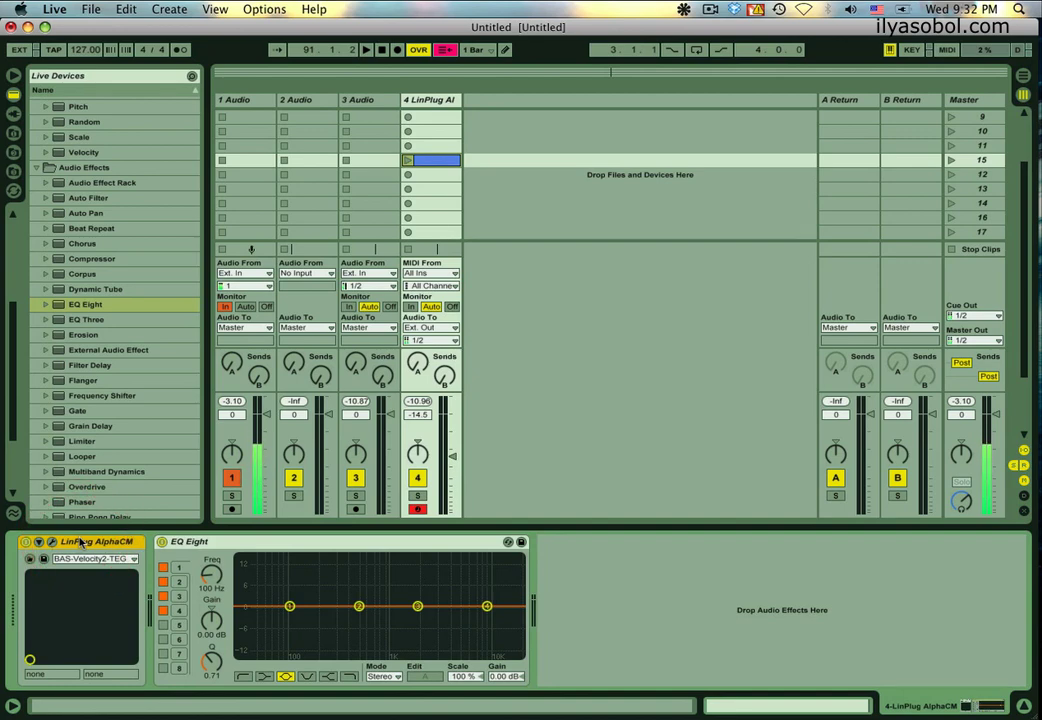
{"action": "key", "text": "Delete"}
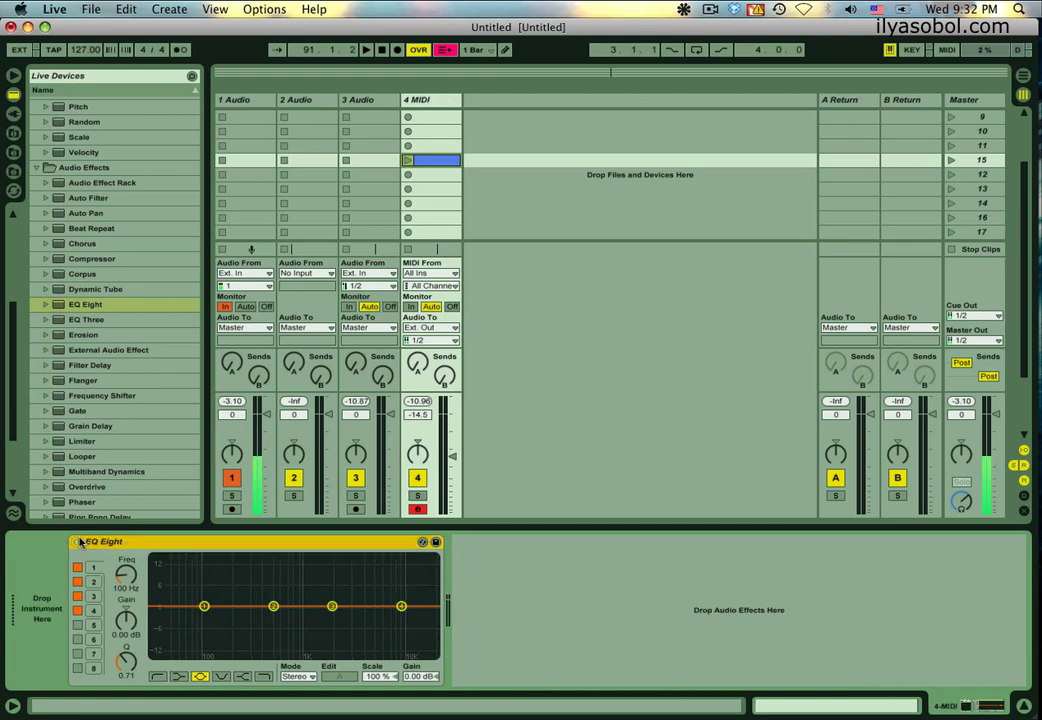
Look through track 4's audio output destinations and route its output to Master
{"action": "left_click", "coordinate": [447, 330]}
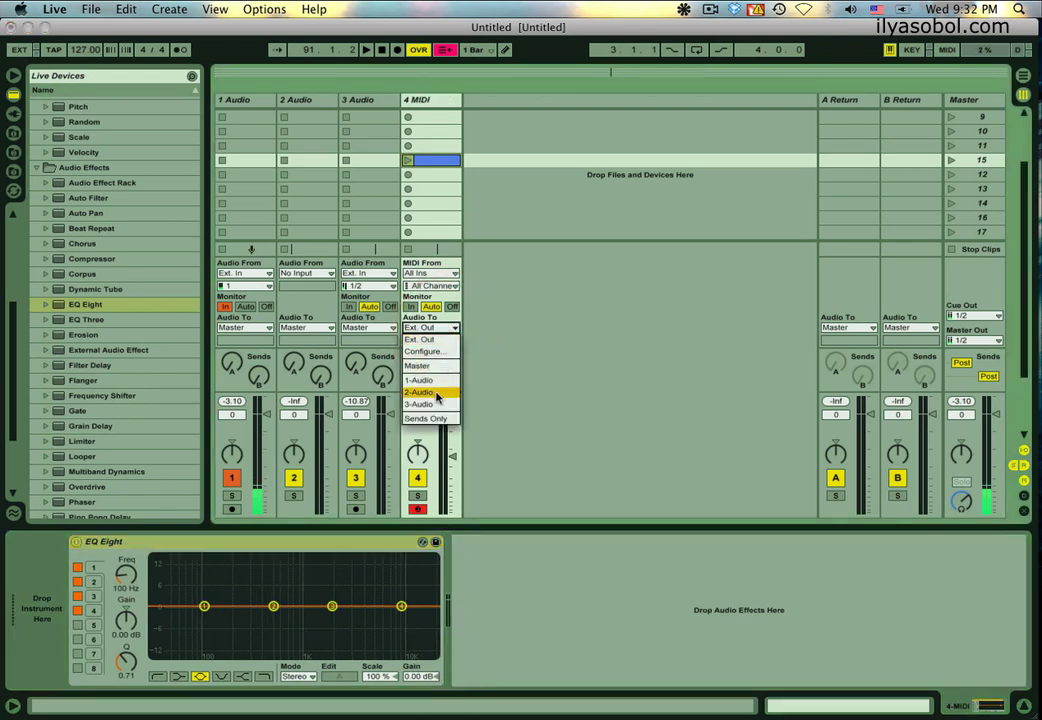
{"action": "left_click", "coordinate": [522, 333]}
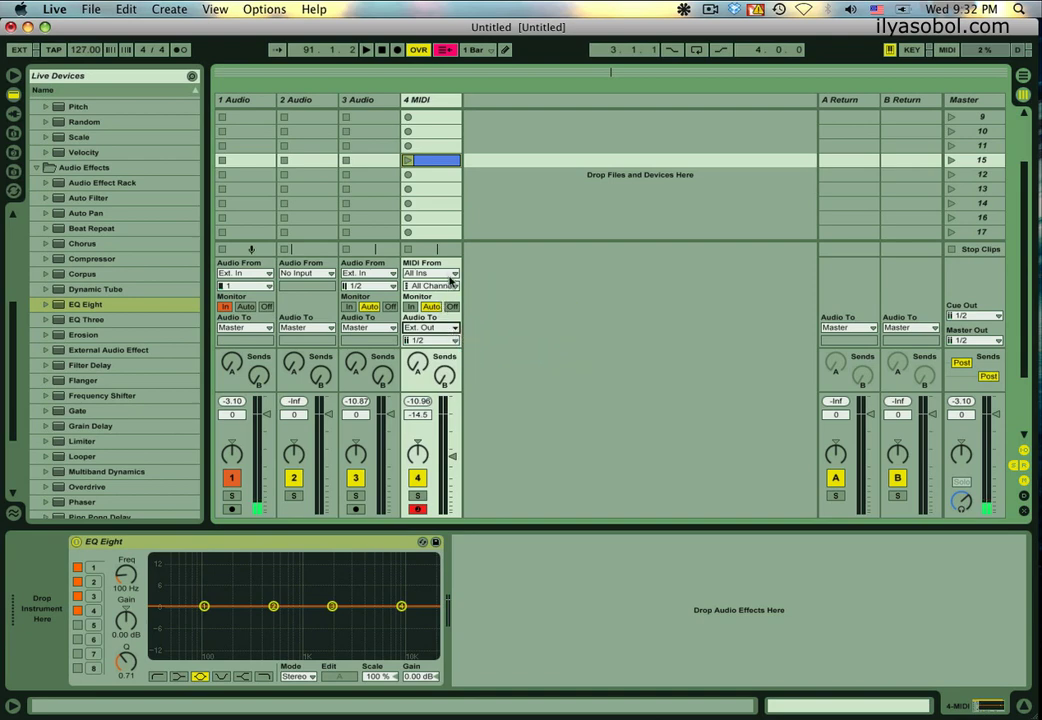
{"action": "left_click", "coordinate": [445, 328]}
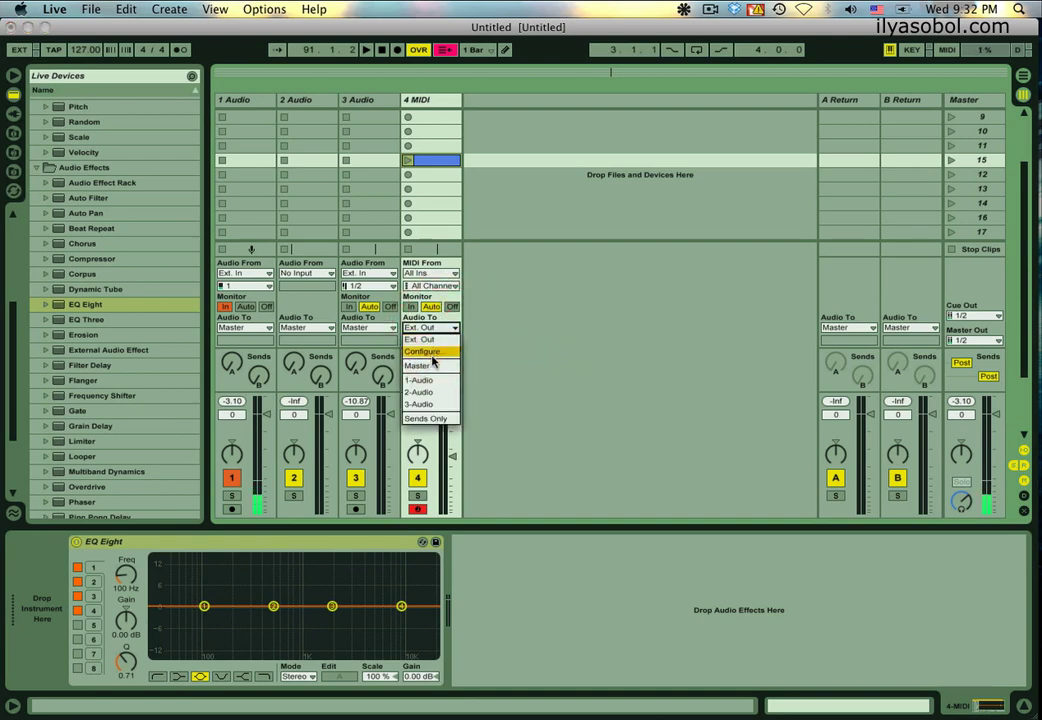
{"action": "left_click", "coordinate": [430, 365]}
{"action": "left_click", "coordinate": [441, 329]}
{"action": "left_click", "coordinate": [420, 339]}
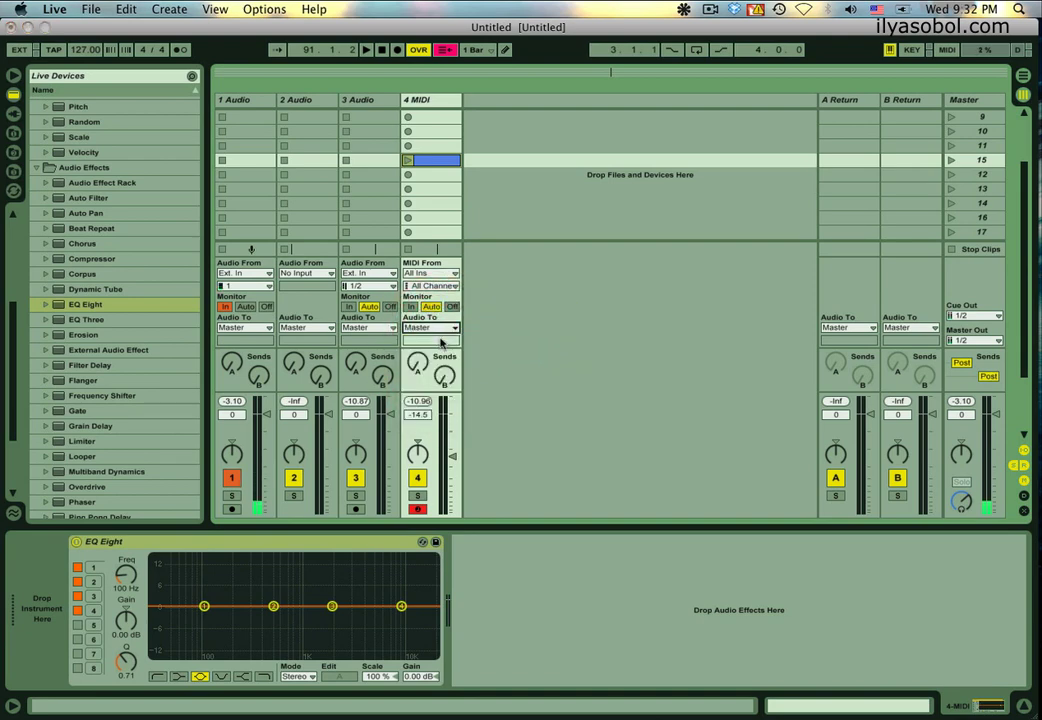
{"action": "left_click", "coordinate": [441, 328]}
{"action": "left_click", "coordinate": [430, 367]}
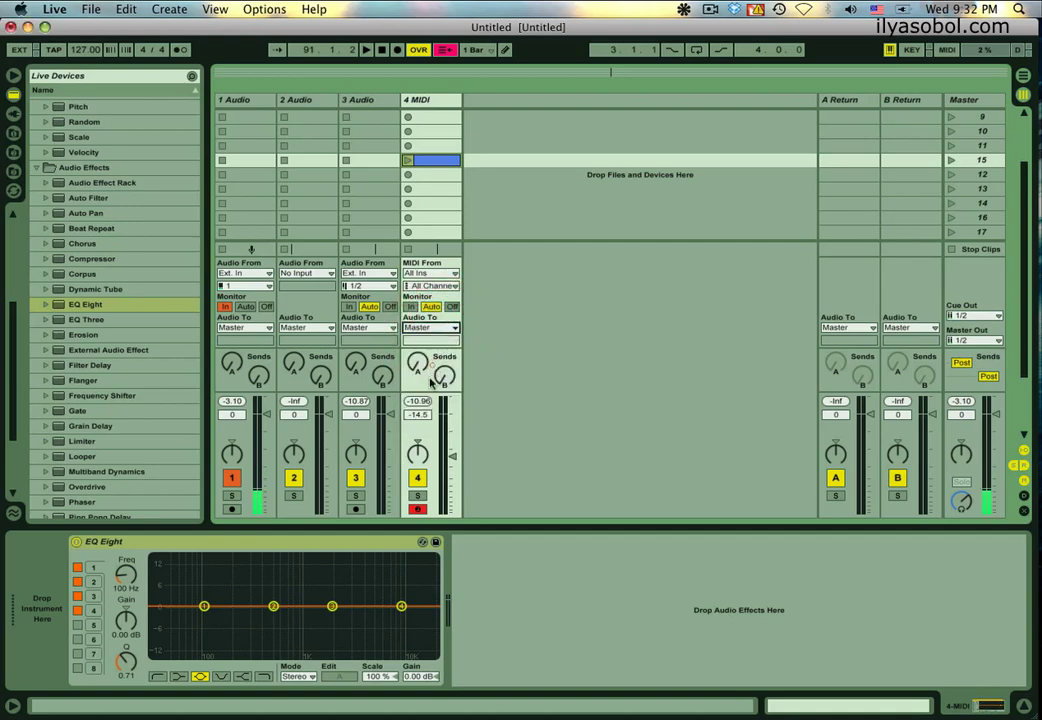
Remove EQ Eight from track 4 and route the track's MIDI output to Fireface (7AE) (Port 1), keeping channel 1
{"action": "left_click", "coordinate": [331, 542]}
{"action": "key", "text": "Delete"}
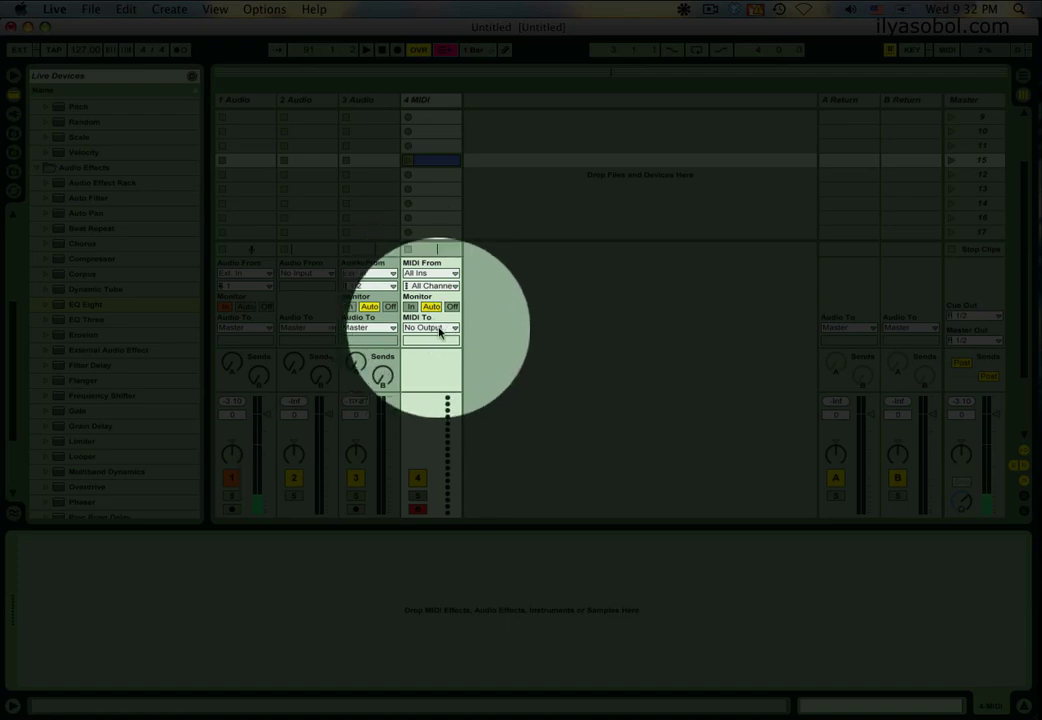
{"action": "left_click", "coordinate": [439, 328]}
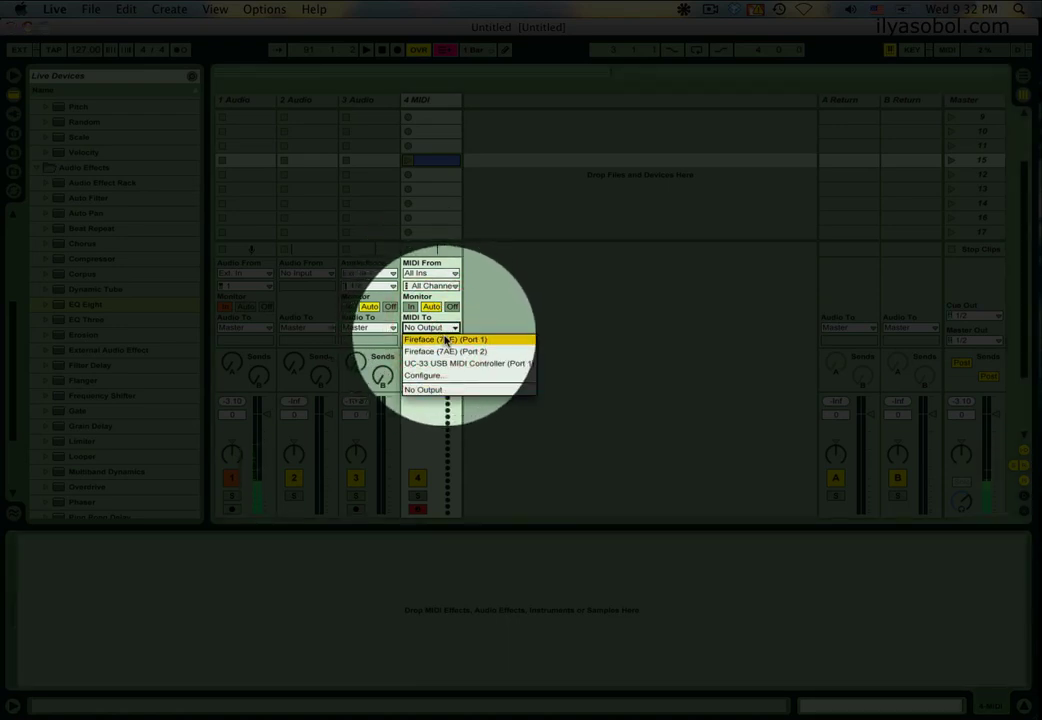
{"action": "left_click", "coordinate": [443, 340]}
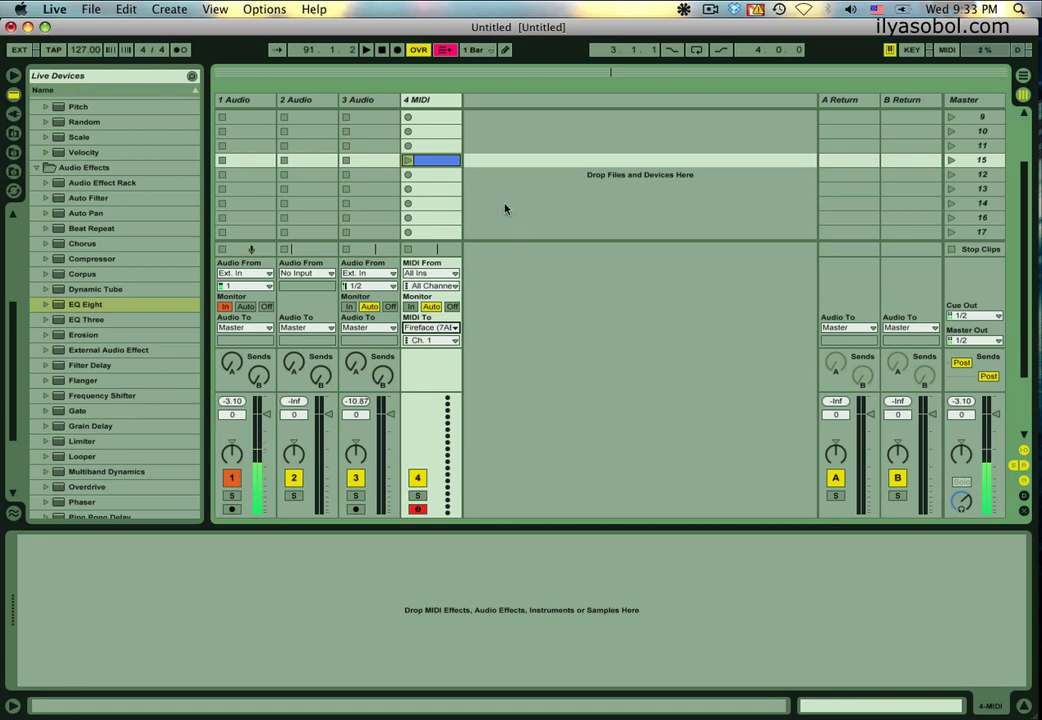
{"action": "left_click", "coordinate": [440, 340]}
{"action": "left_click", "coordinate": [530, 414]}
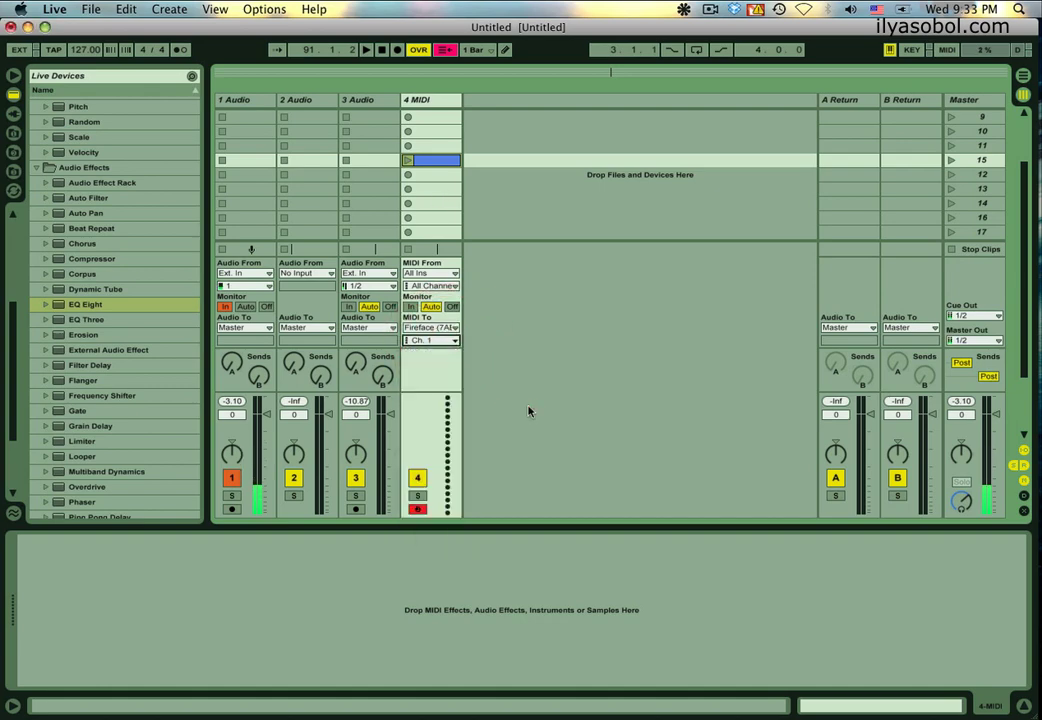
Open the scene 15 clip on track 4 and set its MIDI Ctrl envelope to controller 35
{"action": "double_click", "coordinate": [432, 161]}
{"action": "left_click", "coordinate": [205, 570]}
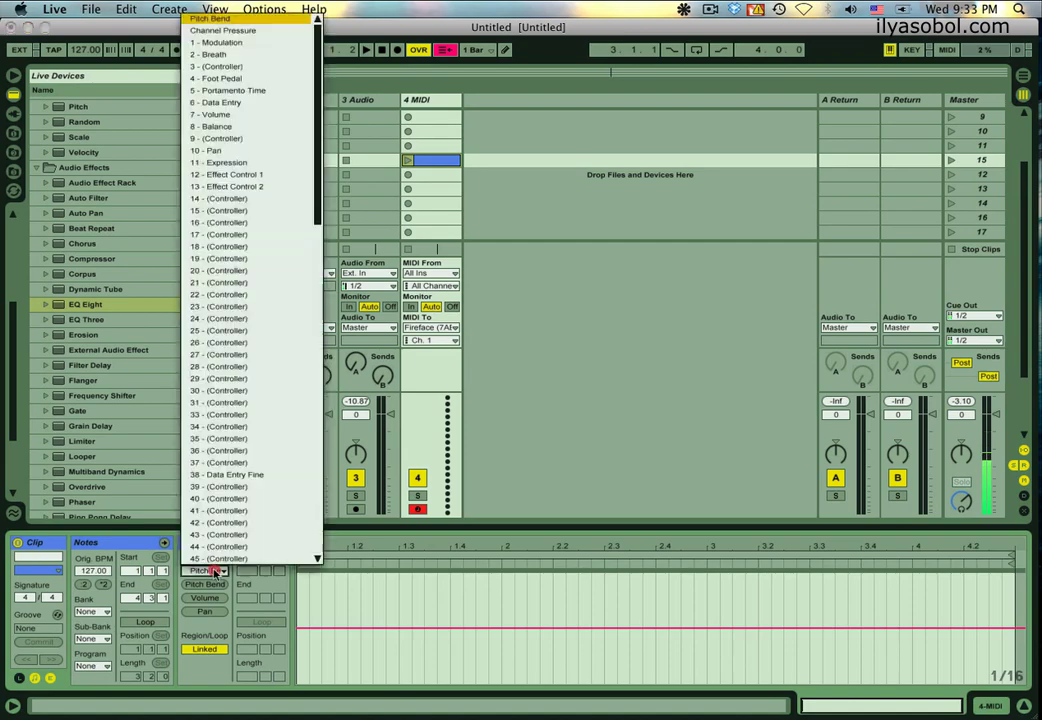
{"action": "left_click", "coordinate": [225, 439]}
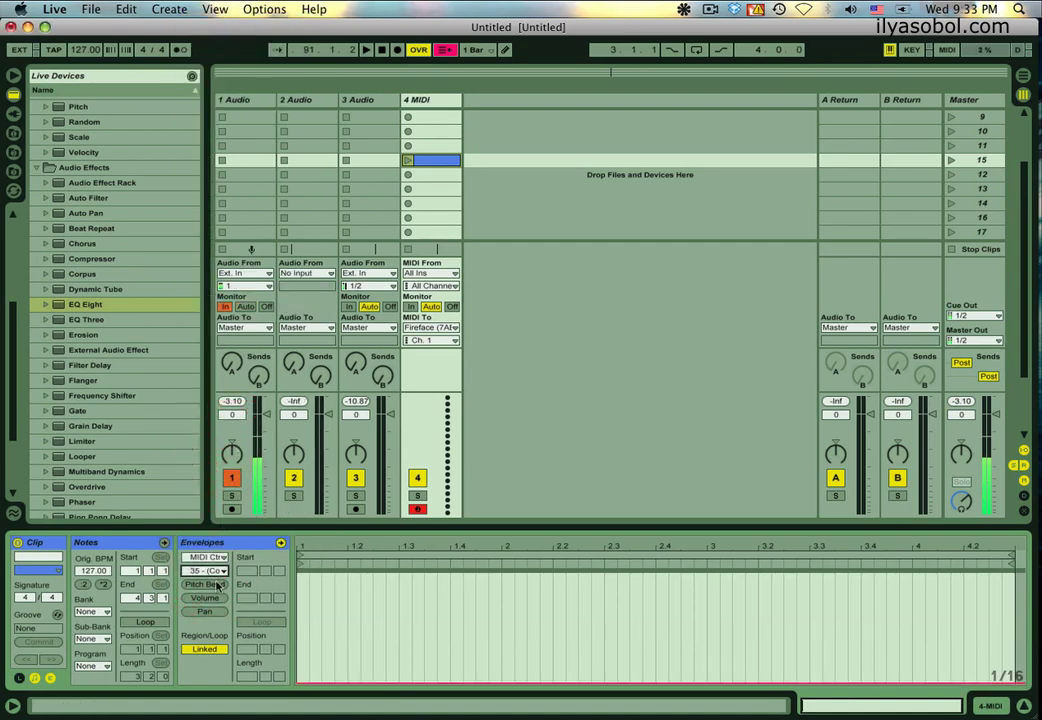
Examine the full list of MIDI controllers available for the clip's envelope, keeping the current choice
{"action": "left_click", "coordinate": [216, 572]}
{"action": "scroll", "coordinate": [254, 293], "scroll_direction": "down", "scroll_amount": 15}
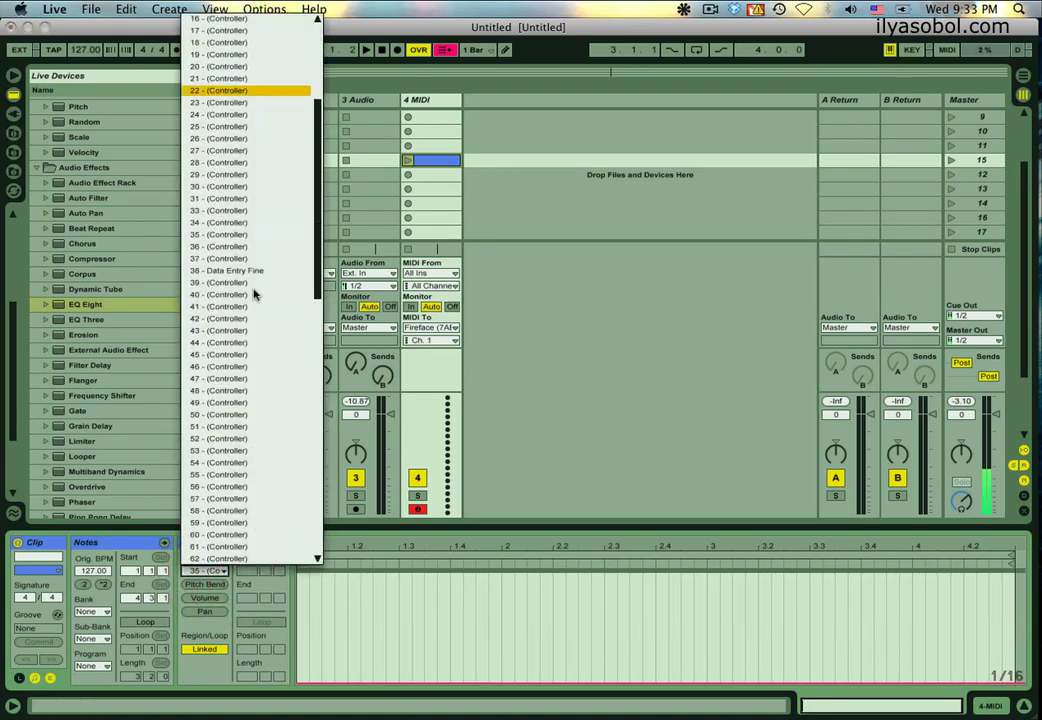
{"action": "scroll", "coordinate": [254, 293], "scroll_direction": "up", "scroll_amount": 6}
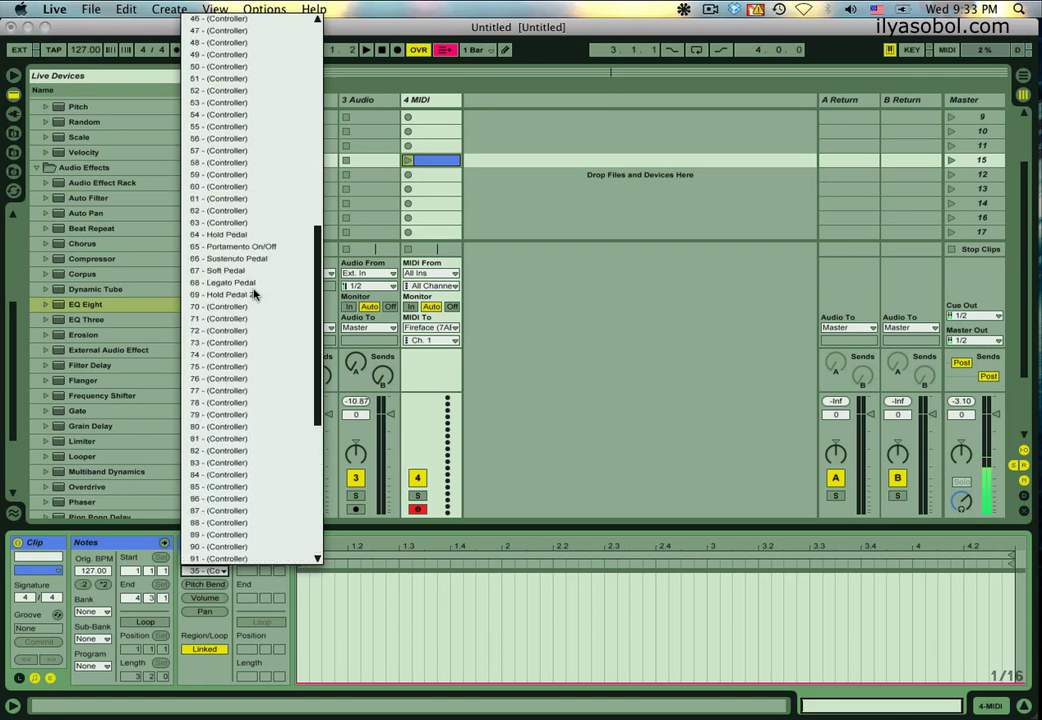
{"action": "scroll", "coordinate": [254, 293], "scroll_direction": "down", "scroll_amount": 6}
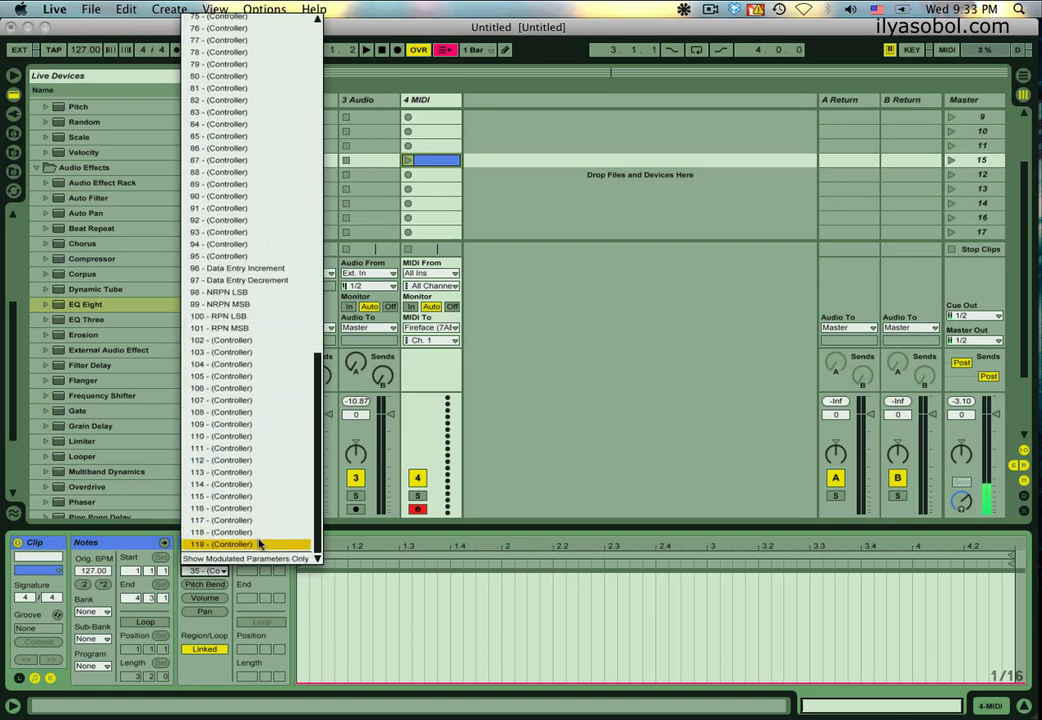
{"action": "scroll", "coordinate": [259, 543], "scroll_direction": "up", "scroll_amount": 15}
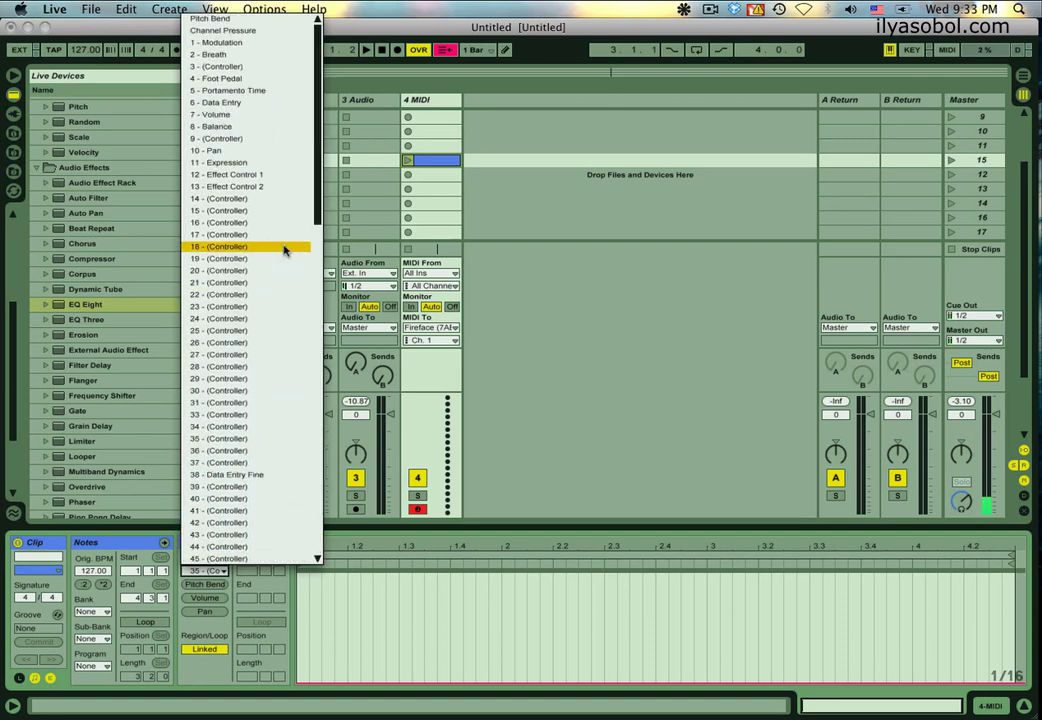
{"action": "scroll", "coordinate": [282, 233], "scroll_direction": "down", "scroll_amount": 1}
{"action": "scroll", "coordinate": [282, 233], "scroll_direction": "down", "scroll_amount": 15}
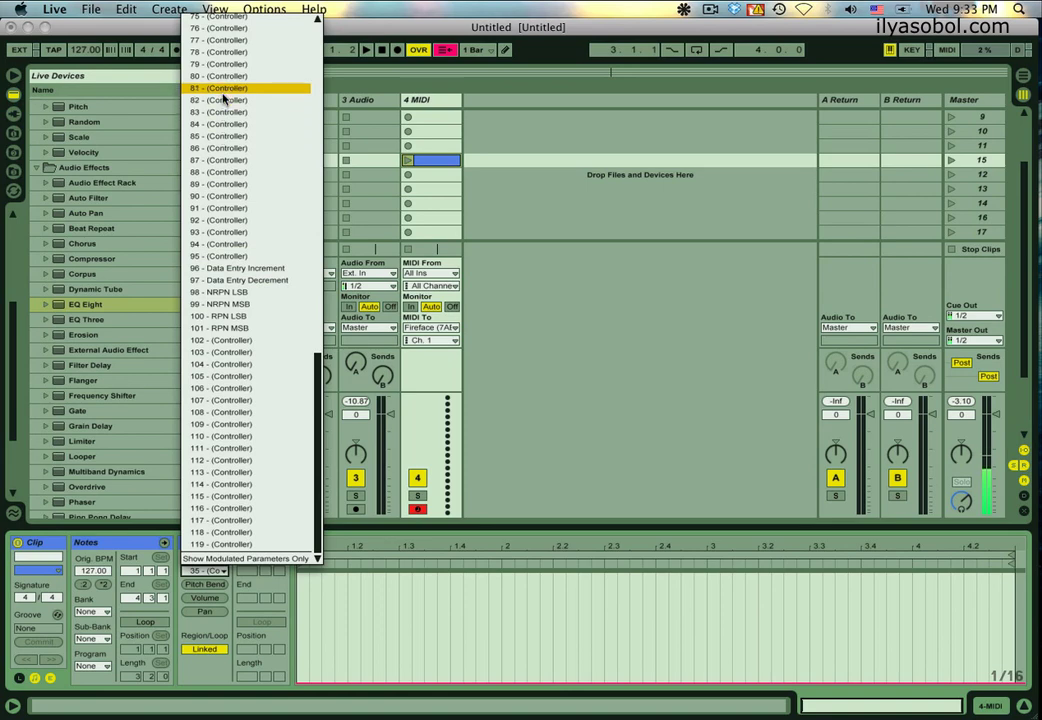
{"action": "left_click", "coordinate": [500, 288]}
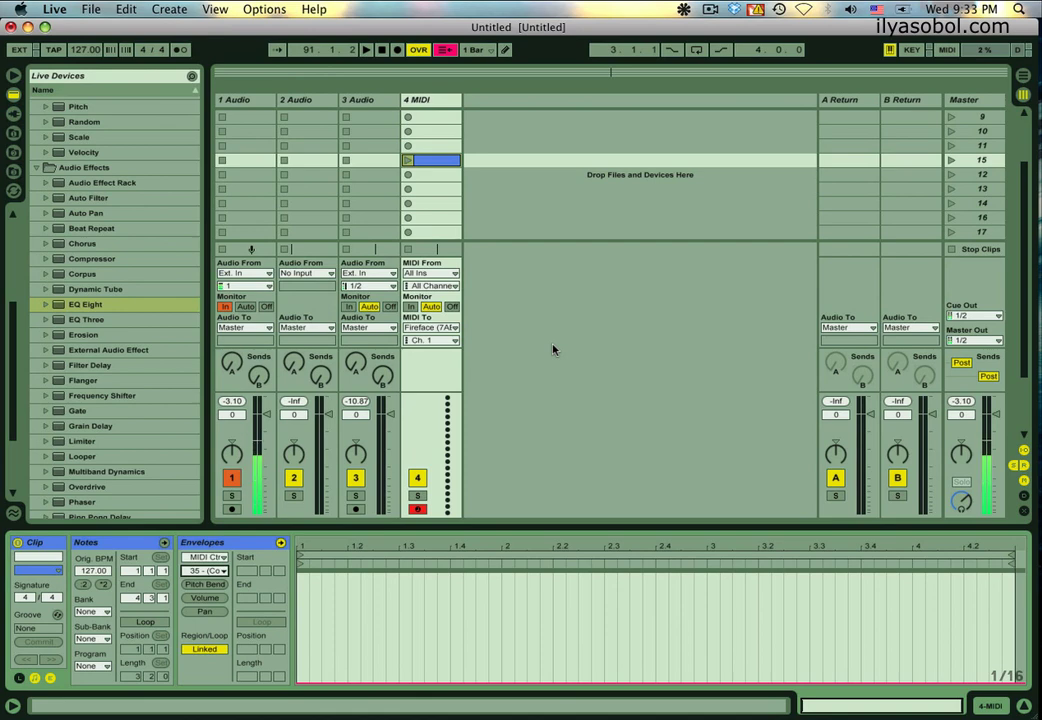
Delete the scene 15 clip from track 4
{"action": "left_click", "coordinate": [424, 163]}
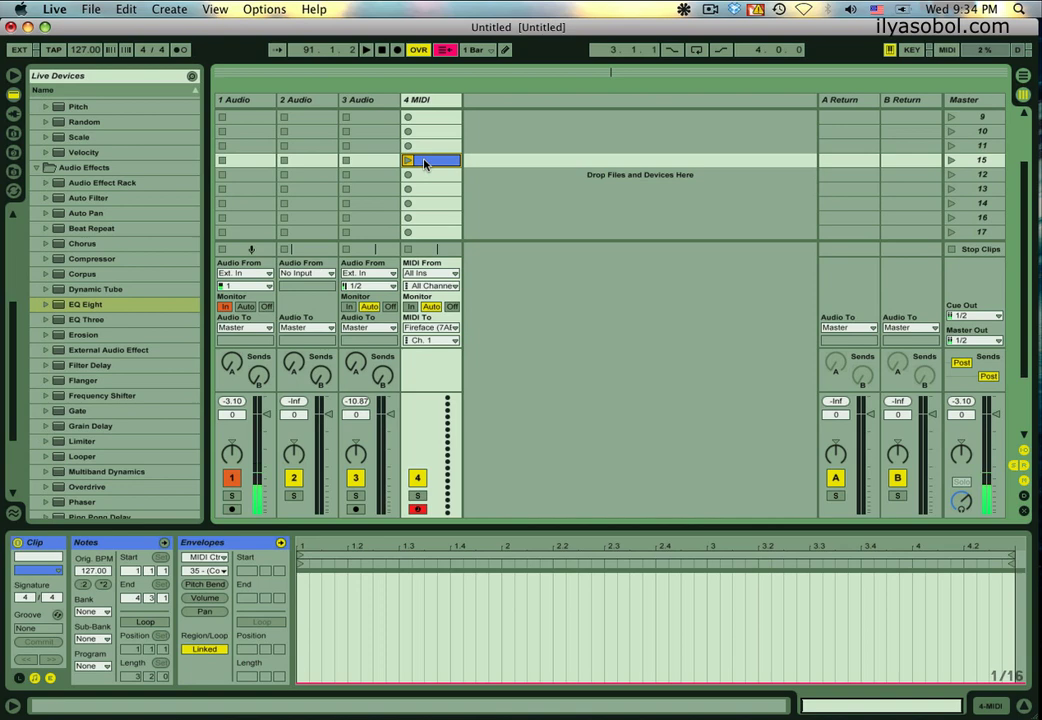
{"action": "left_click", "coordinate": [424, 164]}
{"action": "key", "text": "Delete"}
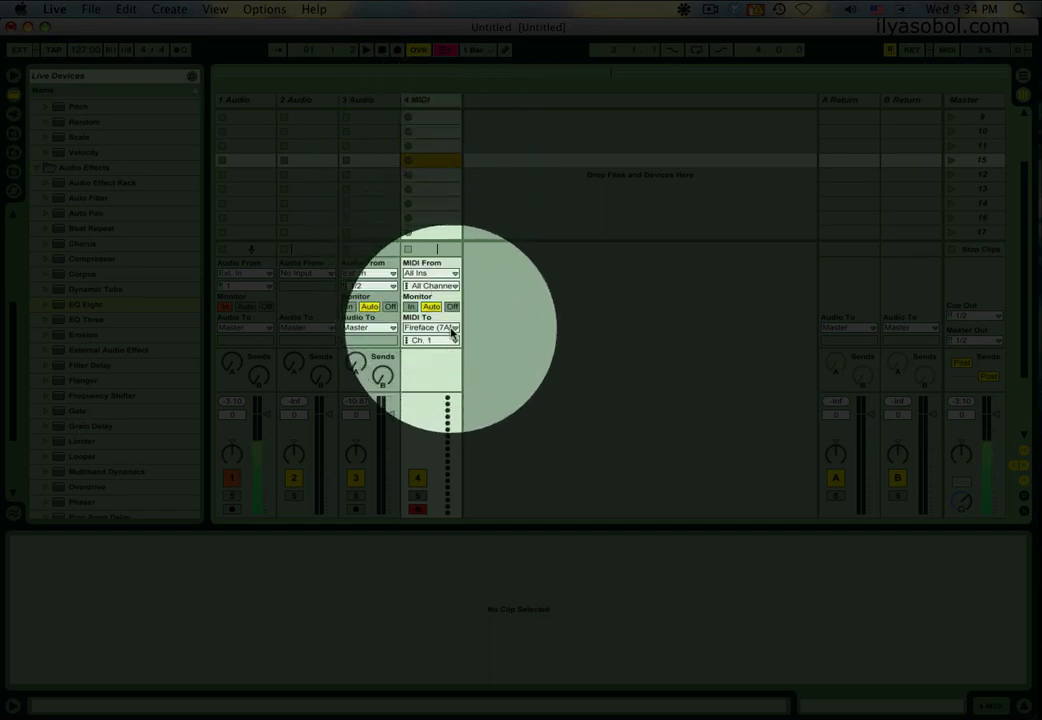
Route track 4's MIDI output to UC-33 USB MIDI Controller (Port 1)
{"action": "left_click", "coordinate": [450, 328]}
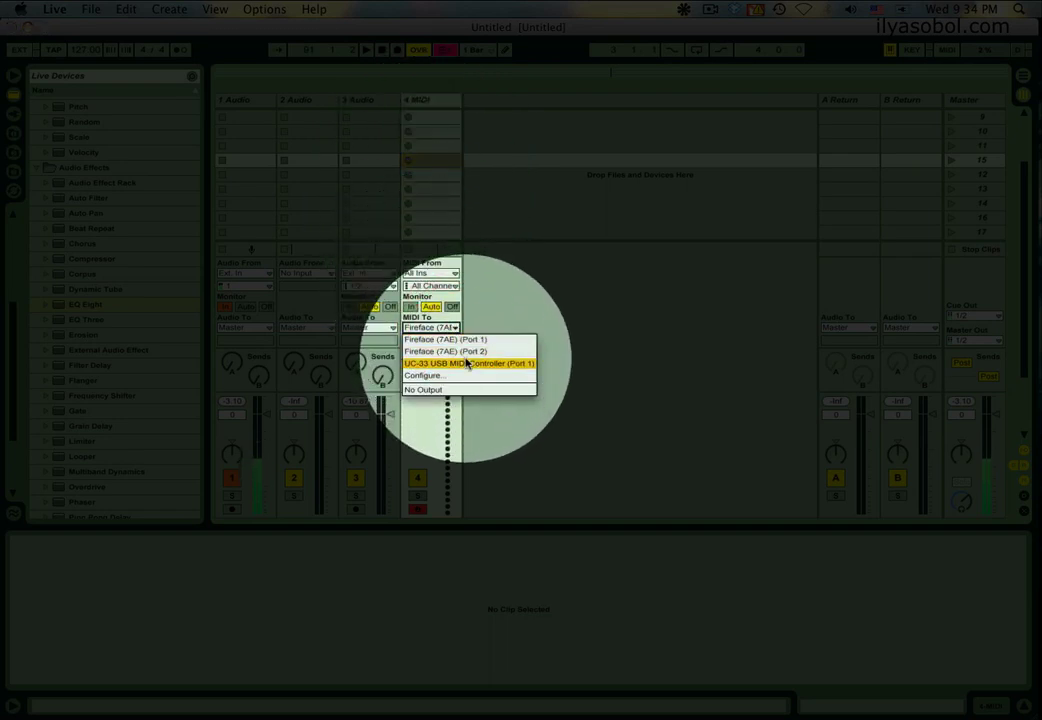
{"action": "left_click", "coordinate": [477, 302]}
{"action": "left_click", "coordinate": [451, 328]}
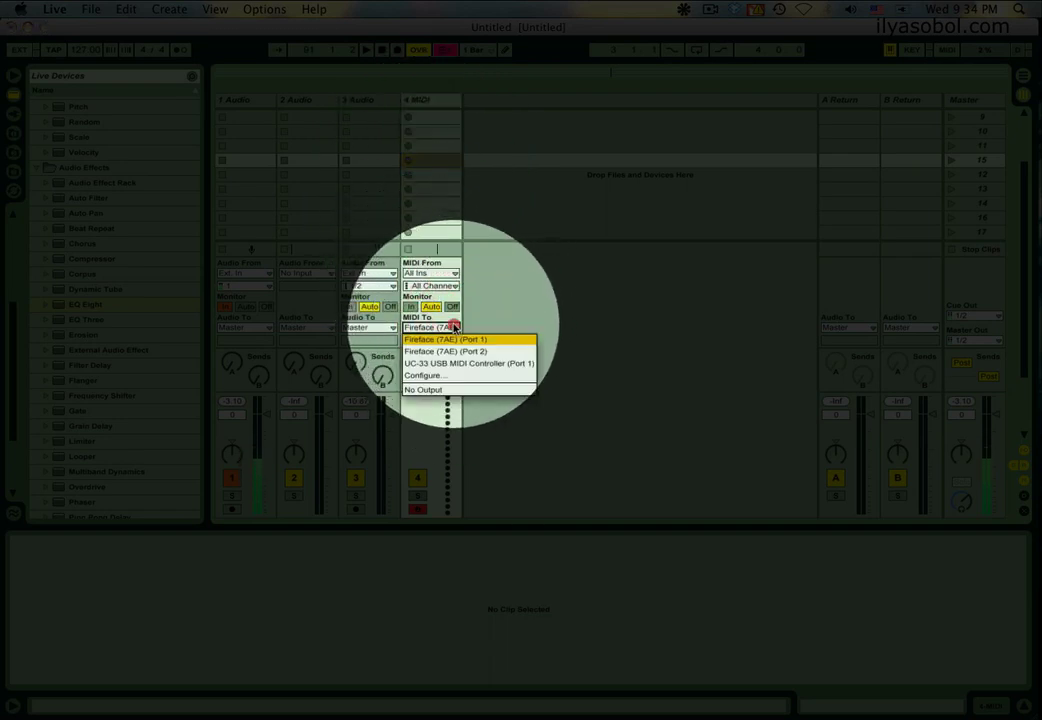
{"action": "left_click", "coordinate": [490, 363]}
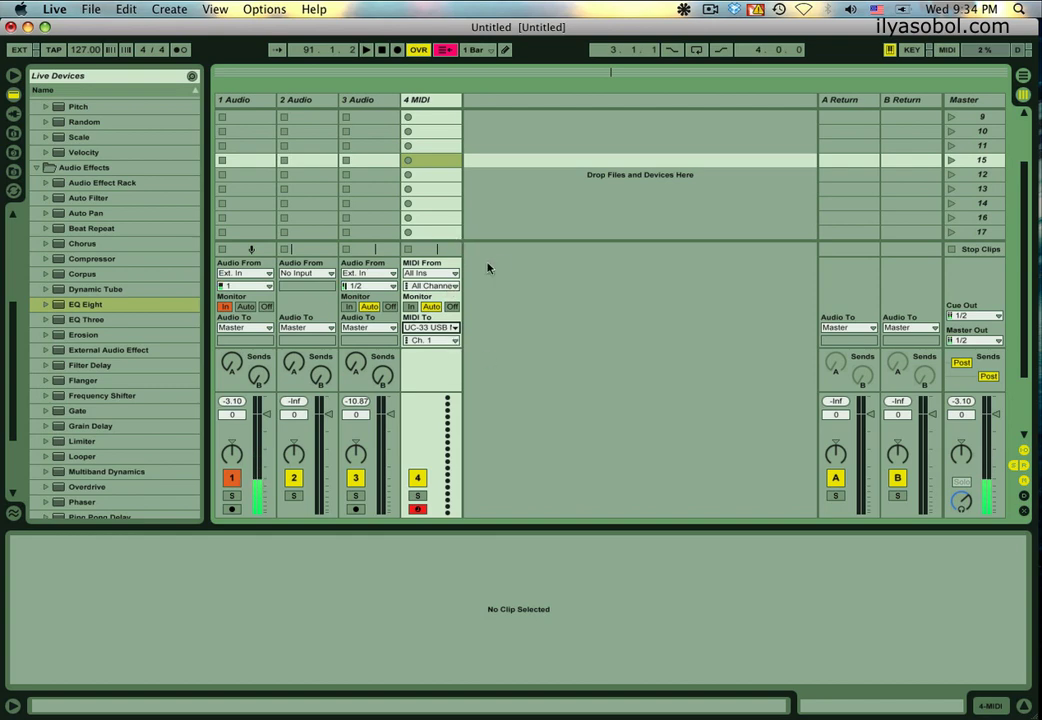
Switch track 4's MIDI output back to Fireface (7AE) (Port 1)
{"action": "left_click", "coordinate": [455, 327]}
{"action": "left_click", "coordinate": [447, 339]}
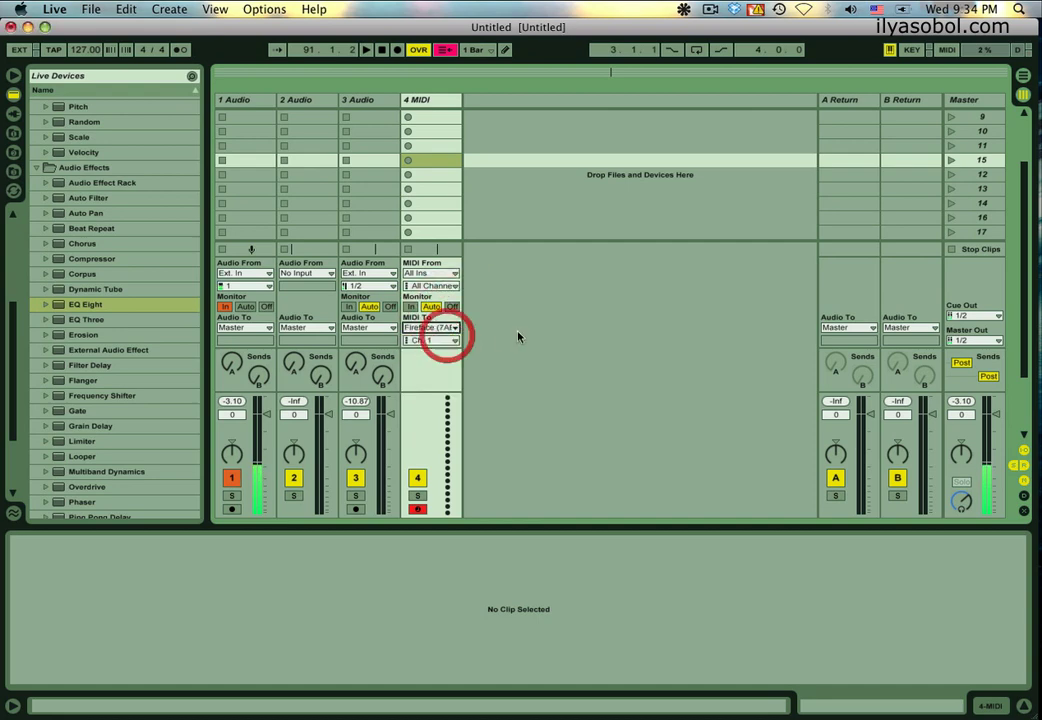
{"action": "left_click", "coordinate": [519, 335]}
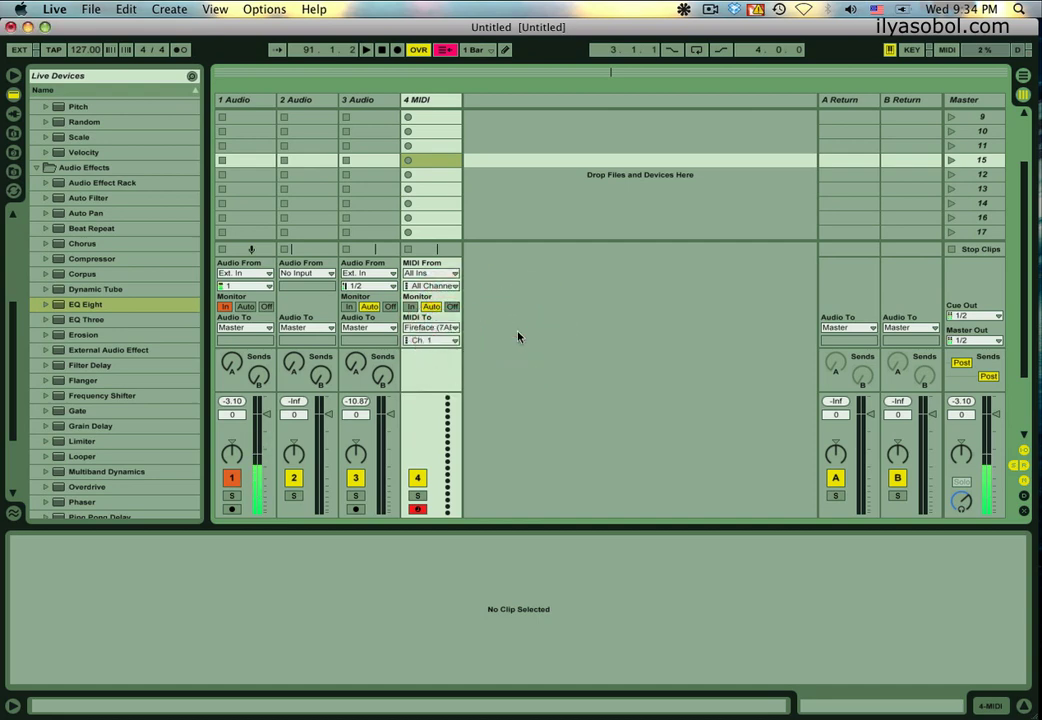